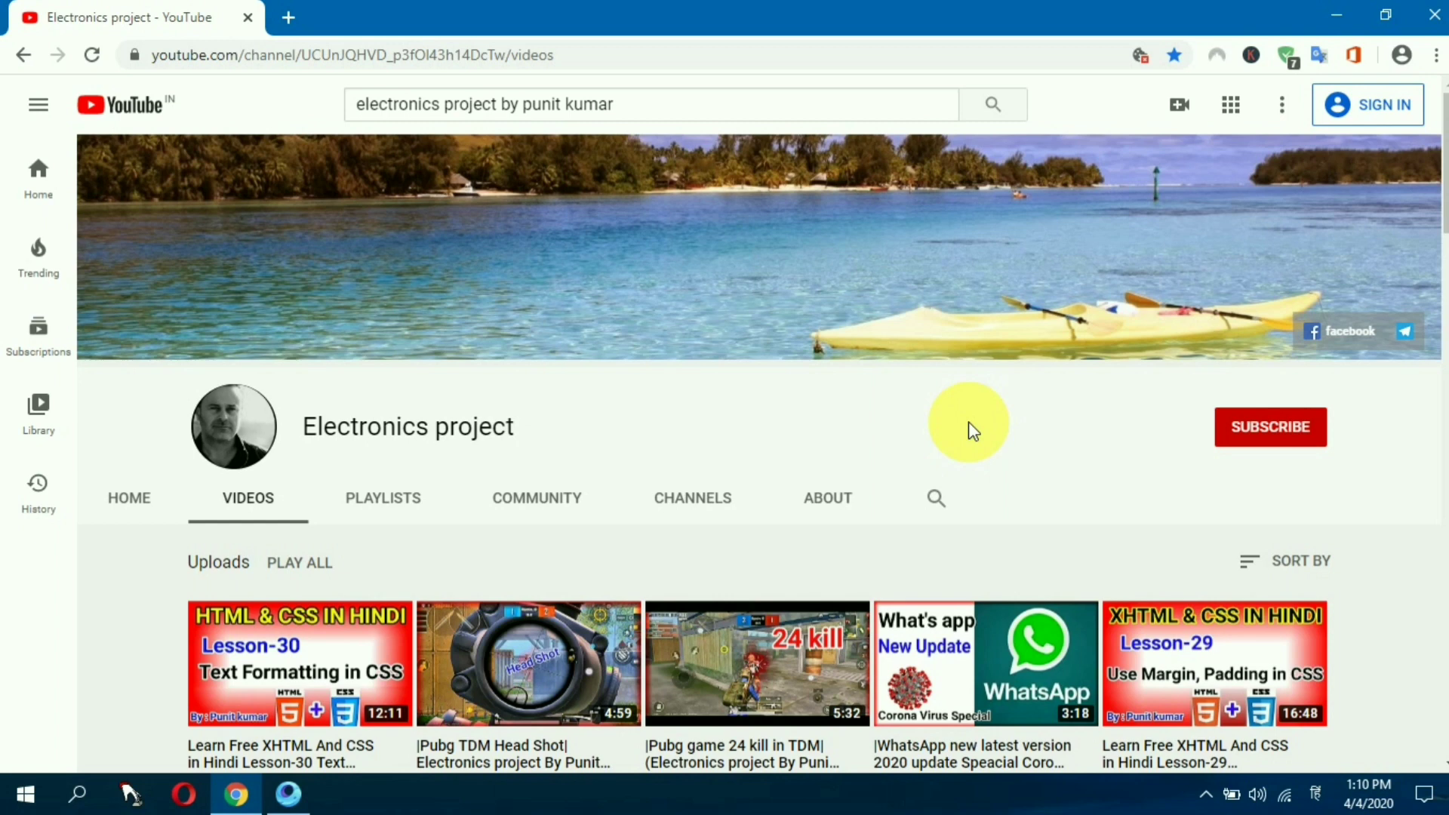
- Bring up the running Gameloop window, and return to the desktop to refresh it
left_click(1346, 10)
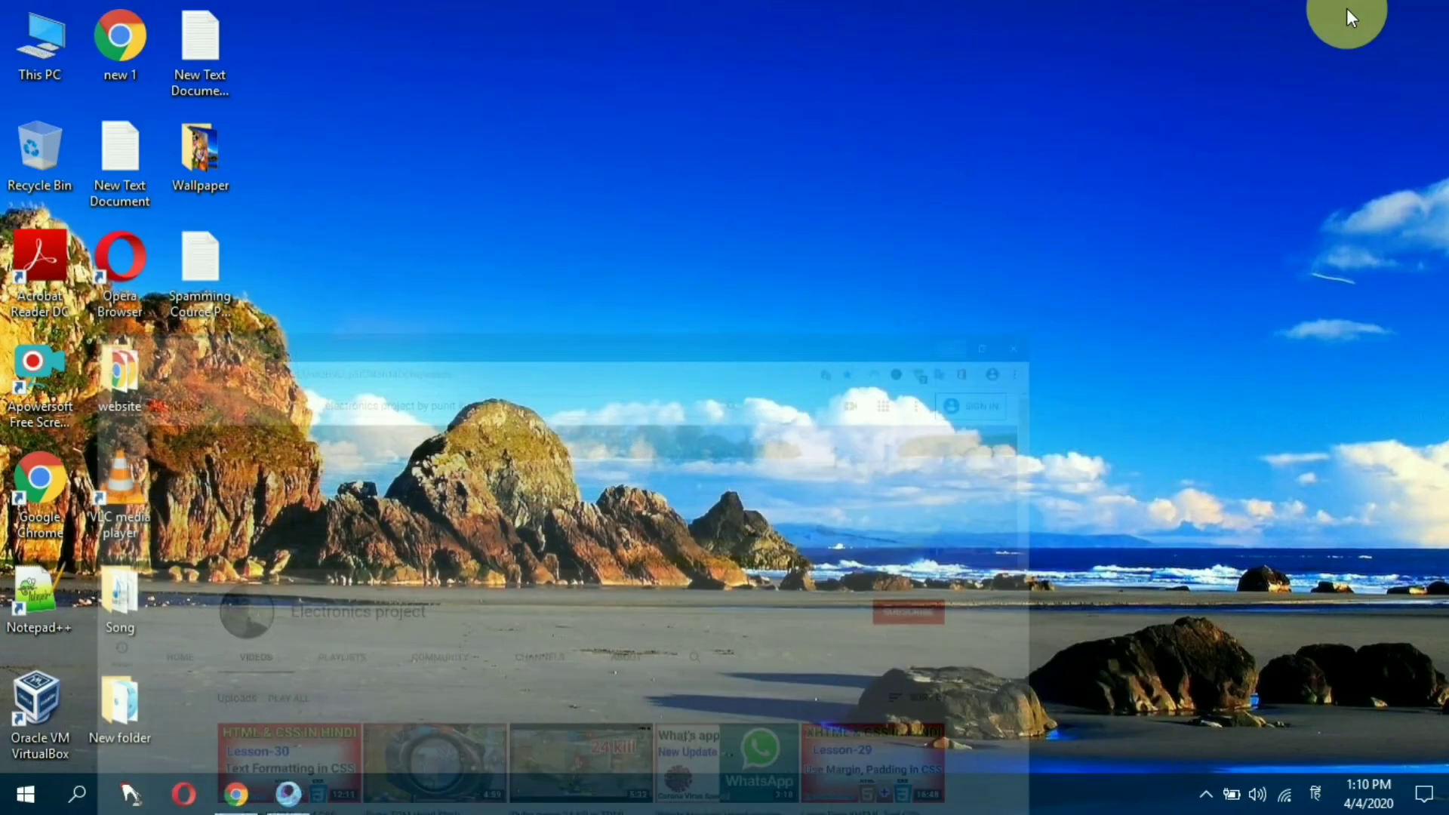
left_click(289, 791)
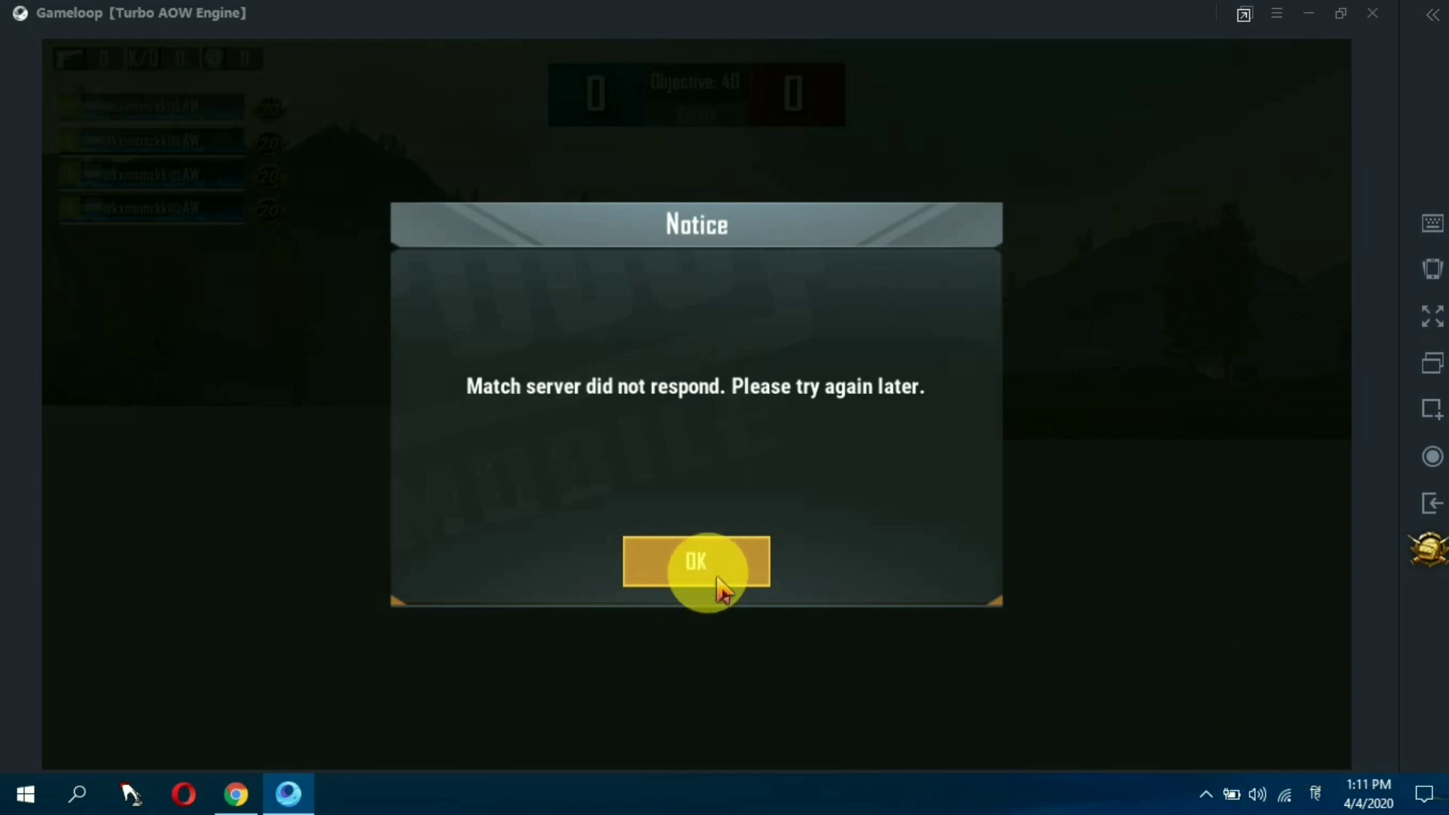
left_click(1308, 14)
right_click(492, 72)
left_click(625, 138)
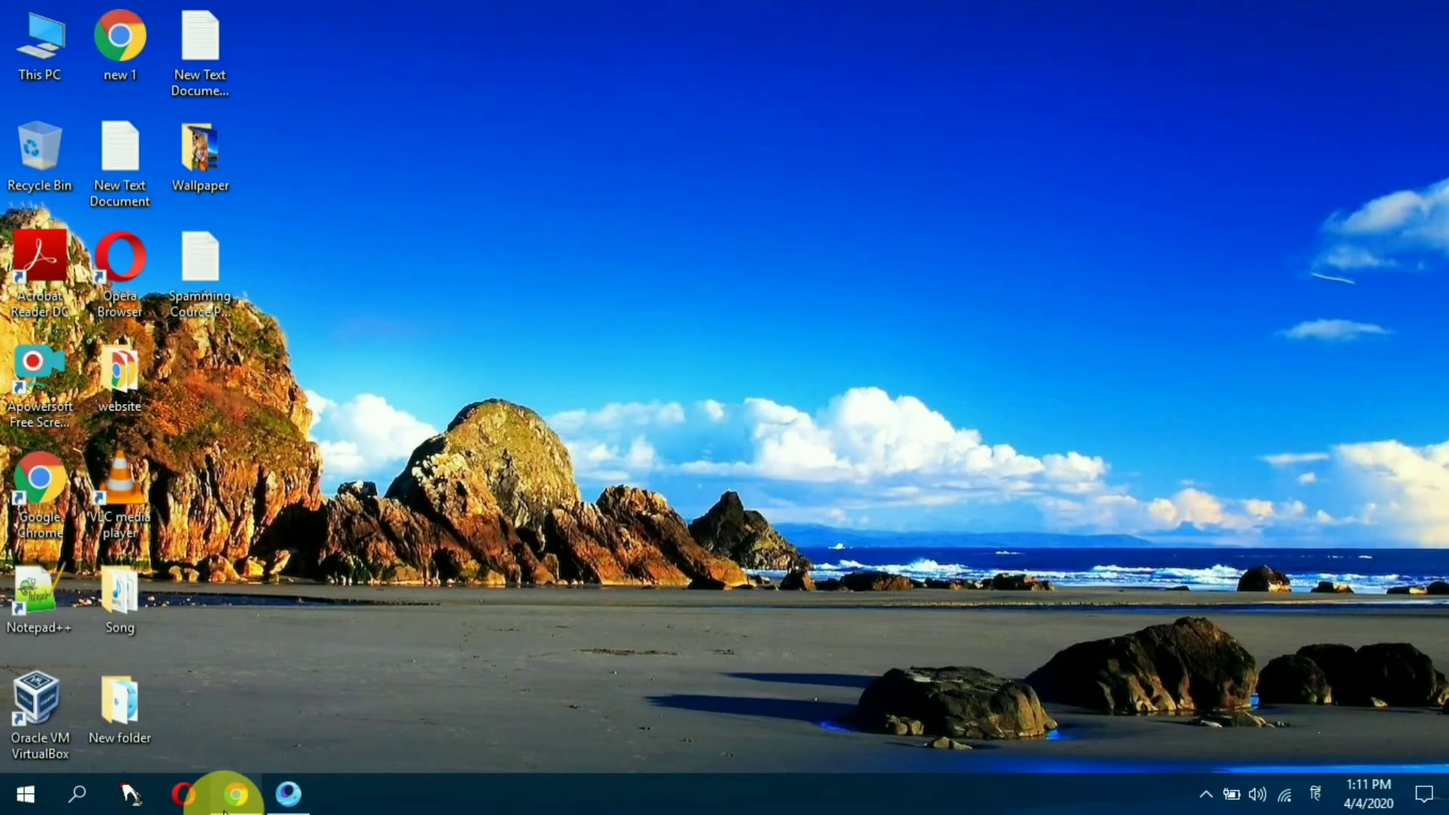
- Look over the uploaded videos on the Electronics project YouTube channel in the browser, and minimize it
left_click(233, 792)
scroll(935, 508, "down", 1)
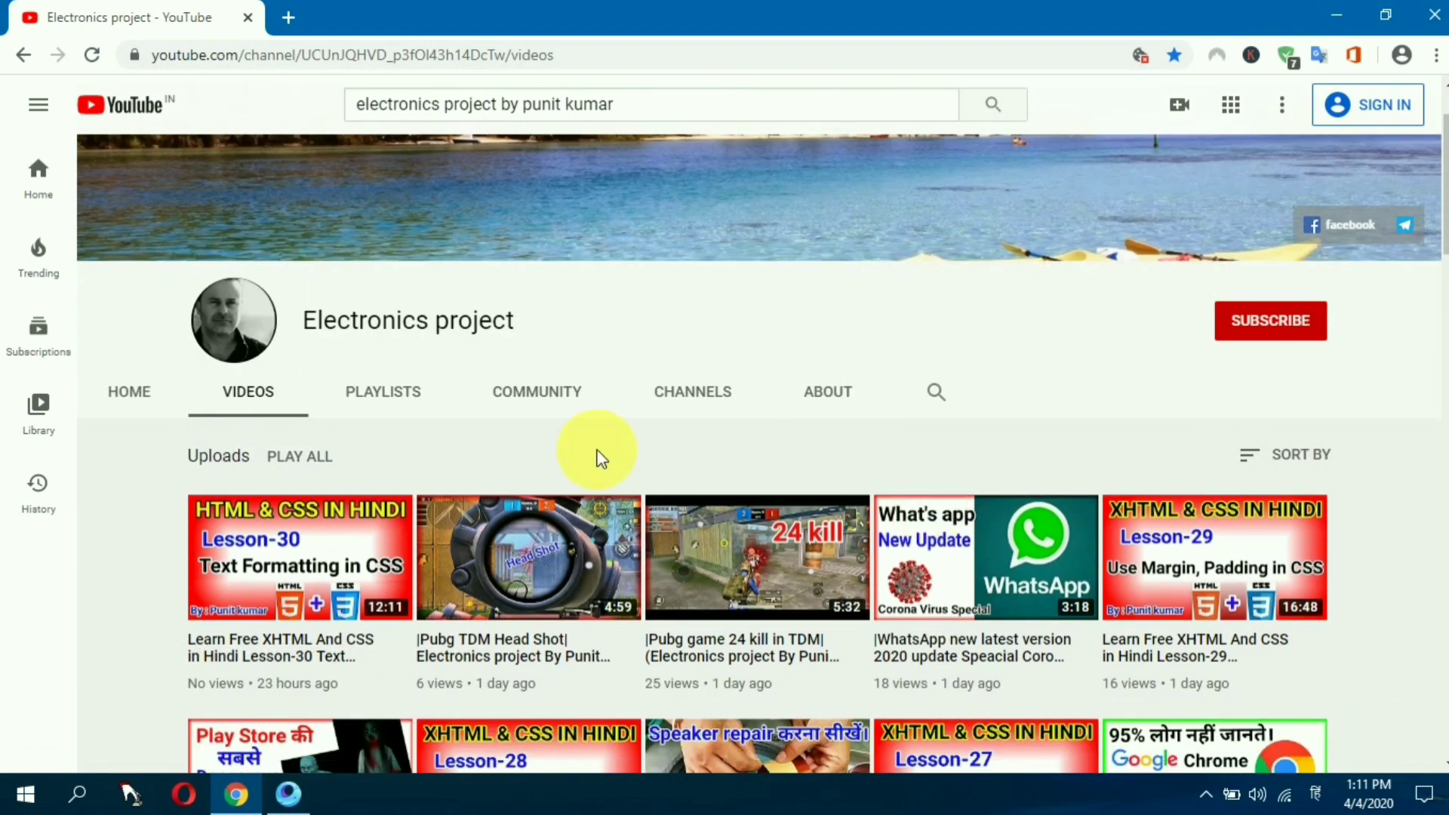
scroll(1126, 411, "up", 1)
left_click(1334, 12)
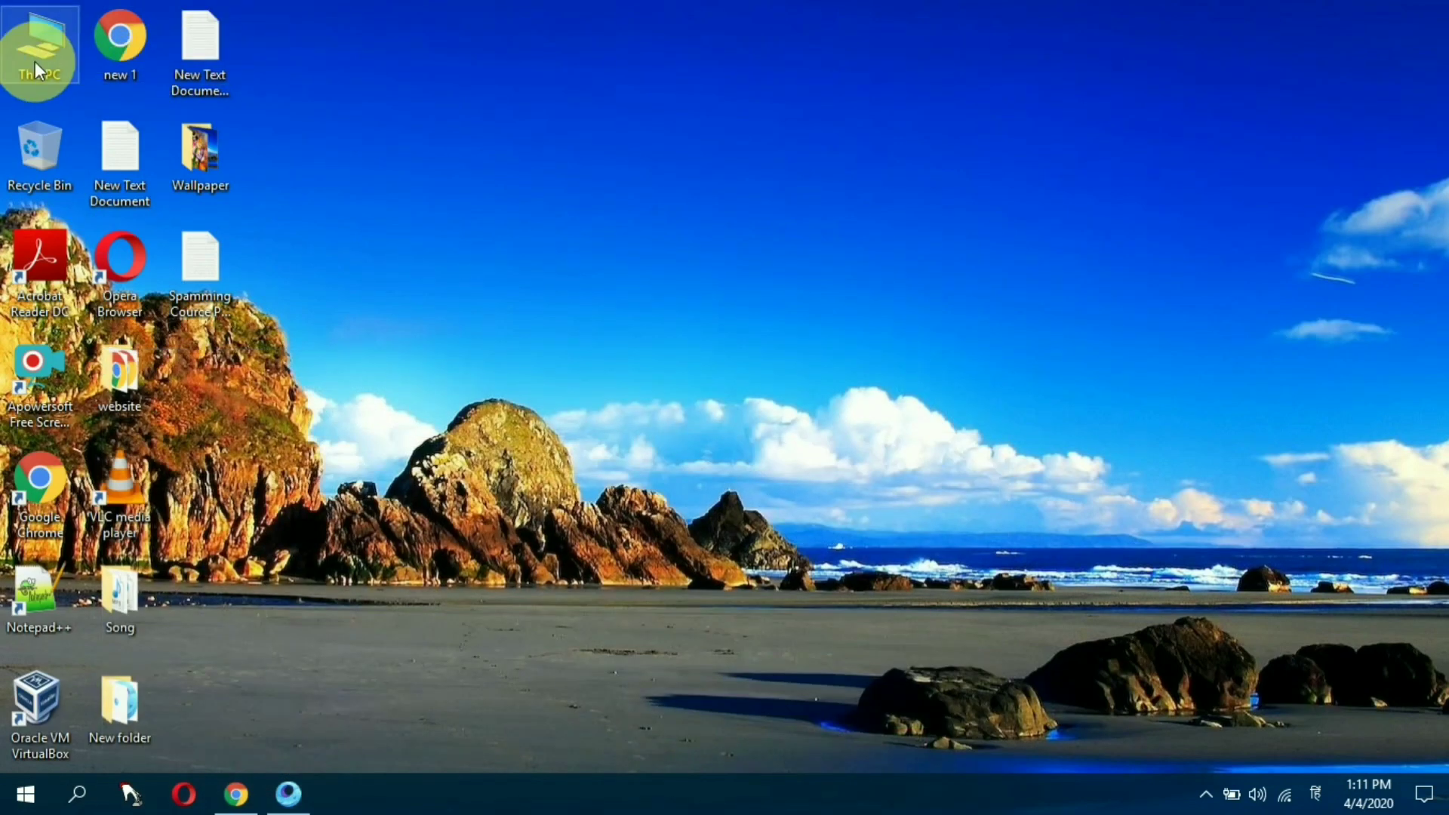
- Review the computer's processor, memory and system type in its properties, and check the drives' free space in This PC
right_click(35, 62)
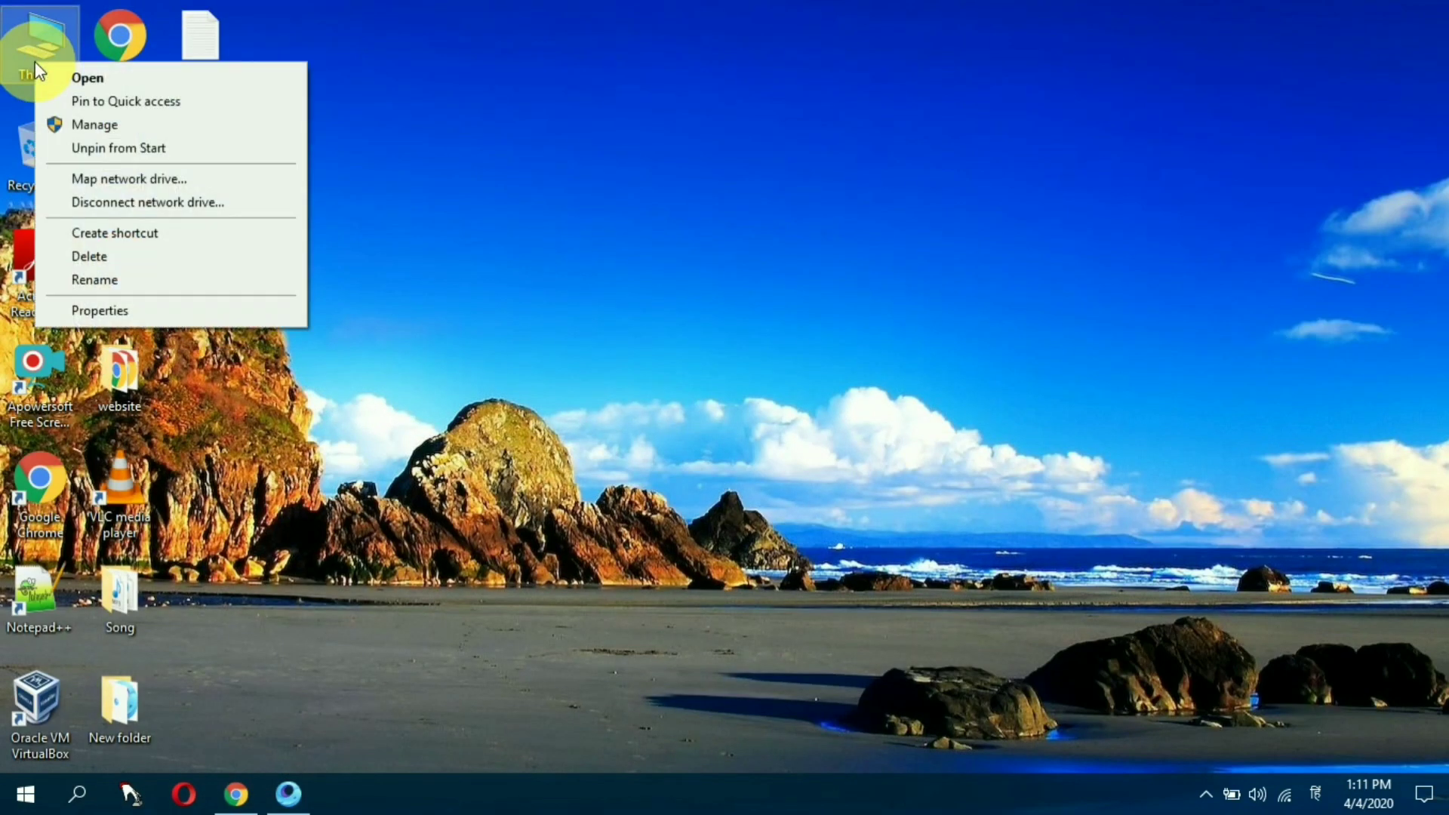
left_click(124, 319)
left_click(924, 55)
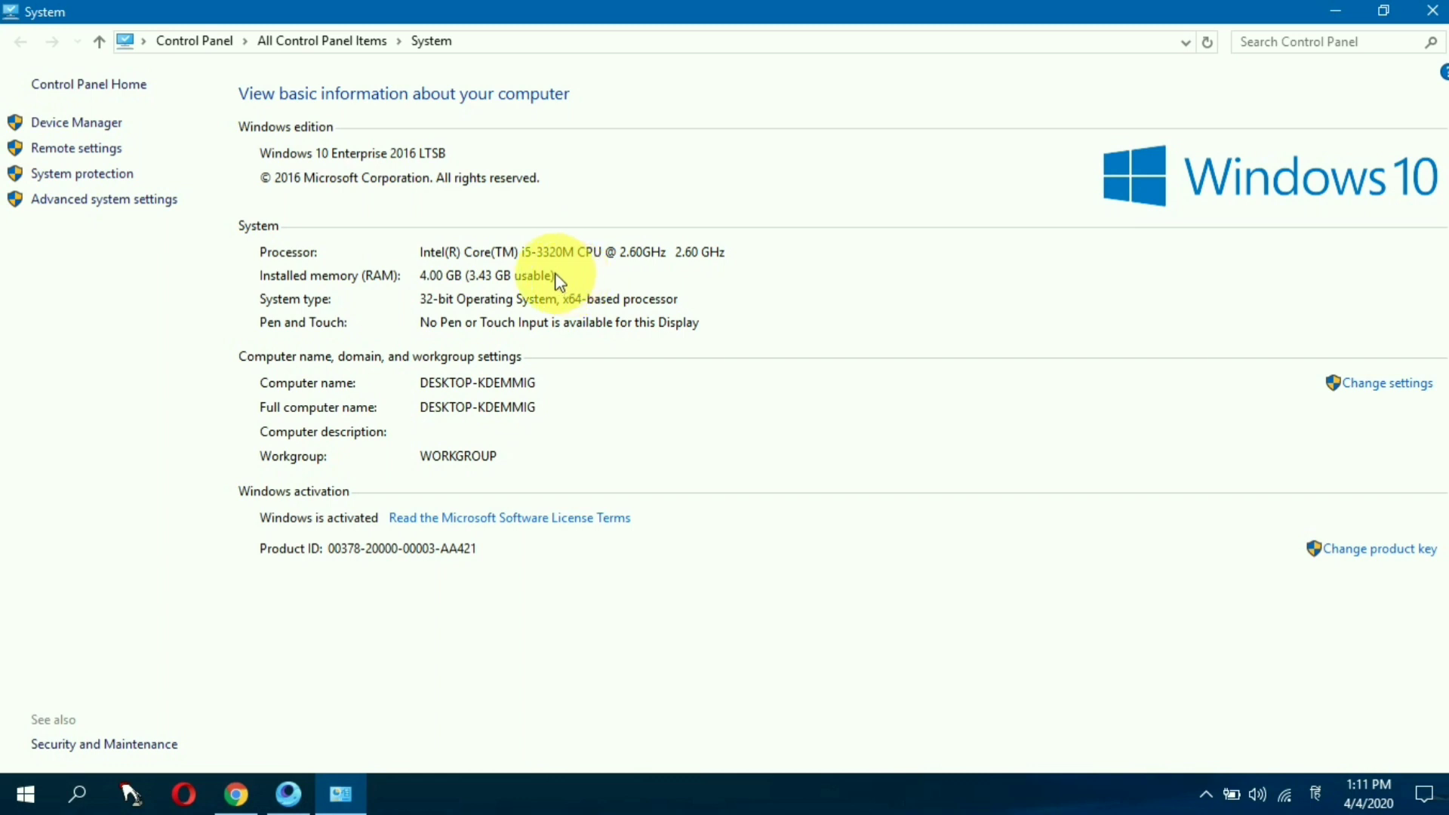
left_click(1327, 9)
double_click(43, 80)
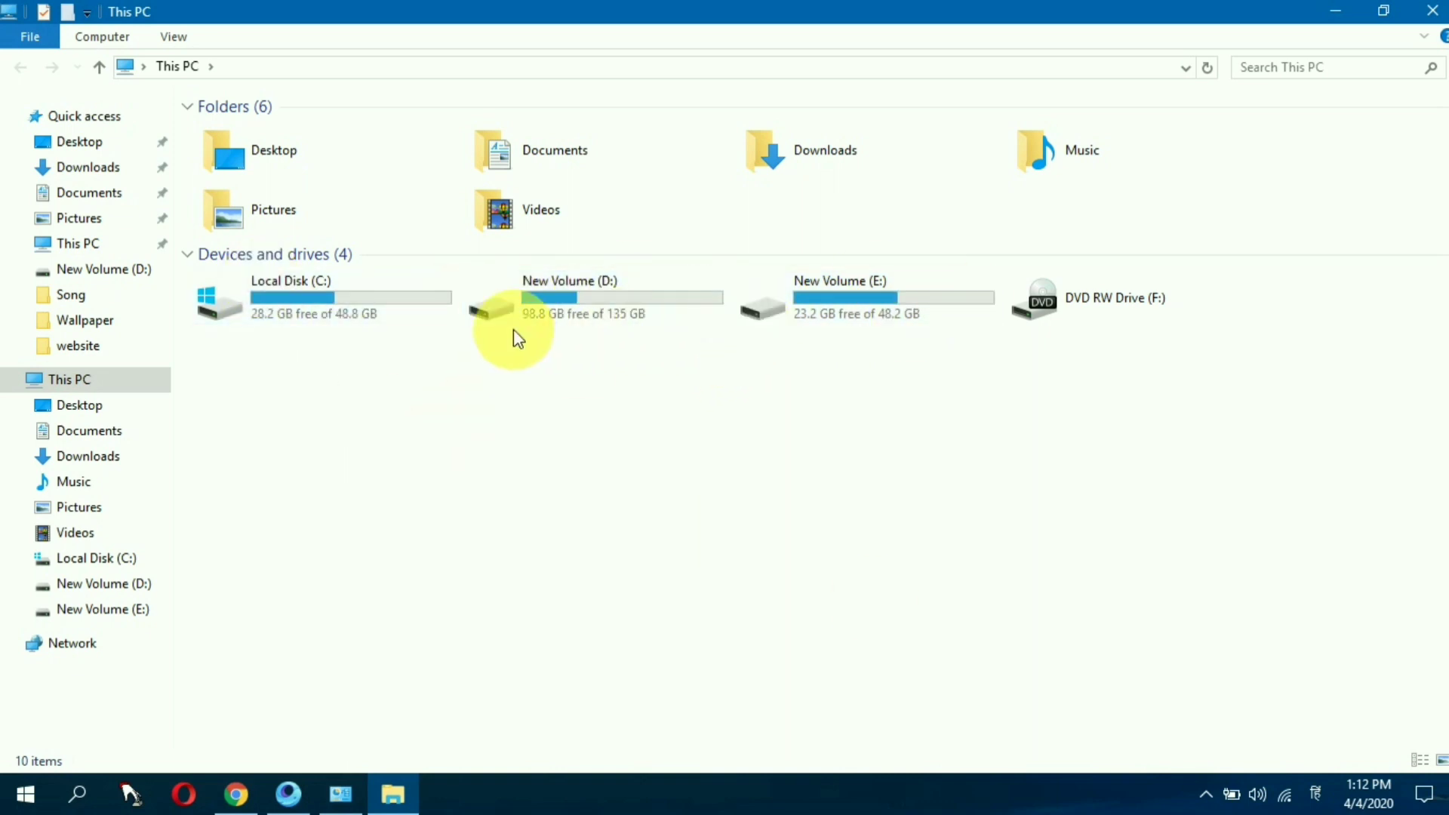
left_click(1331, 12)
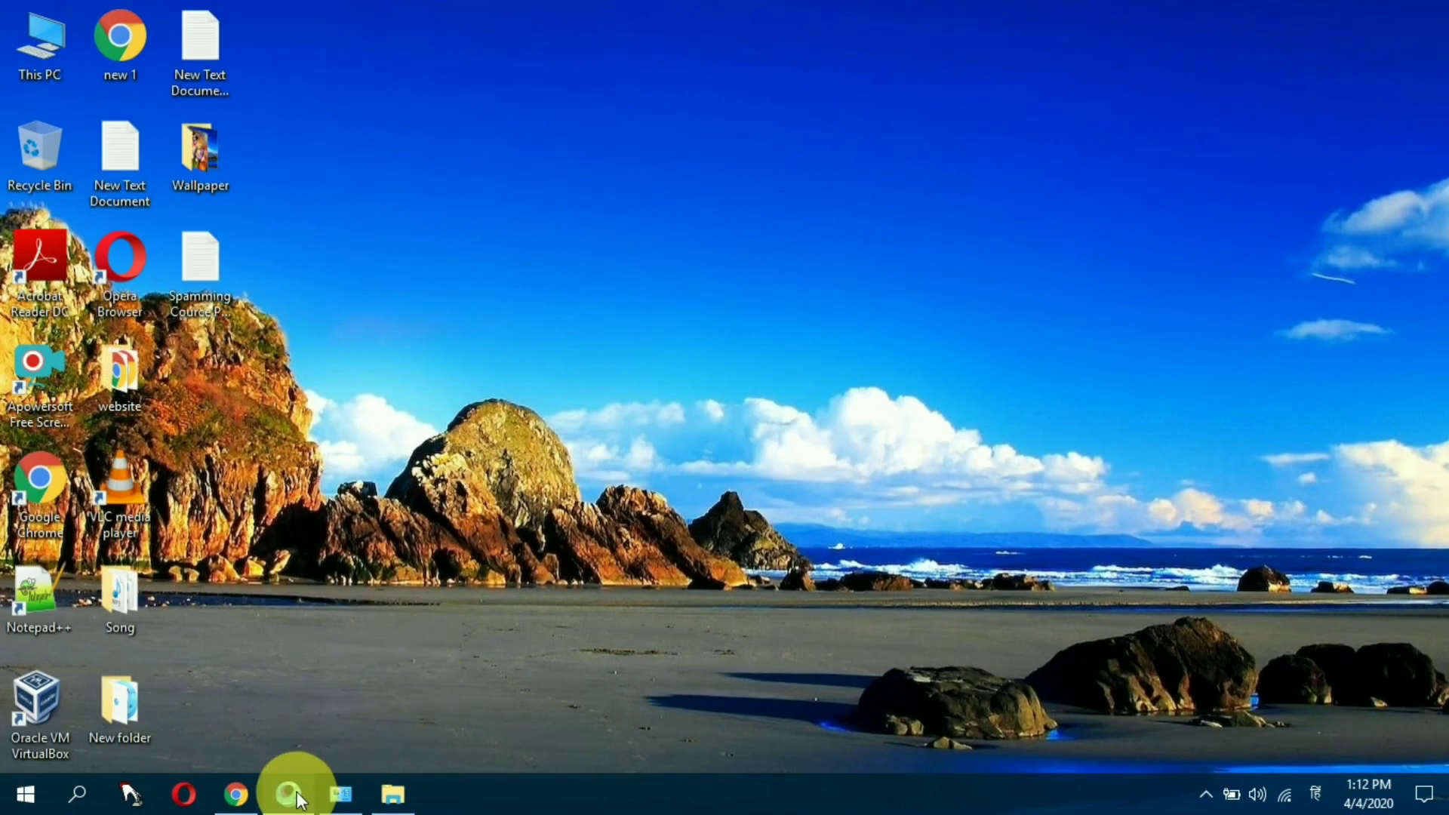
- Switch to Gameloop, dismiss the notices and start matchmaking for the EvoGround Team Deathmatch
left_click(289, 795)
left_click(798, 577)
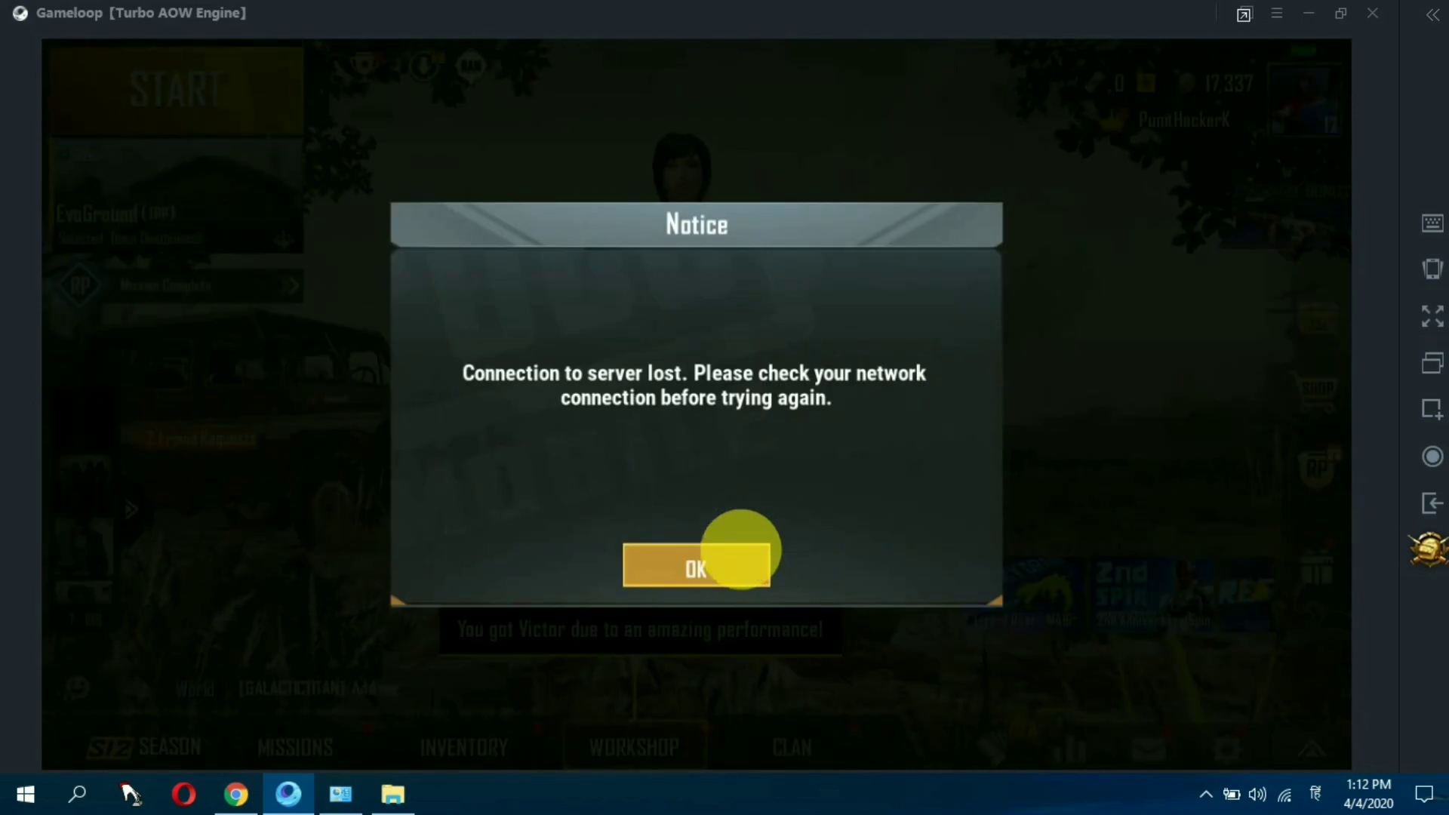
left_click(755, 567)
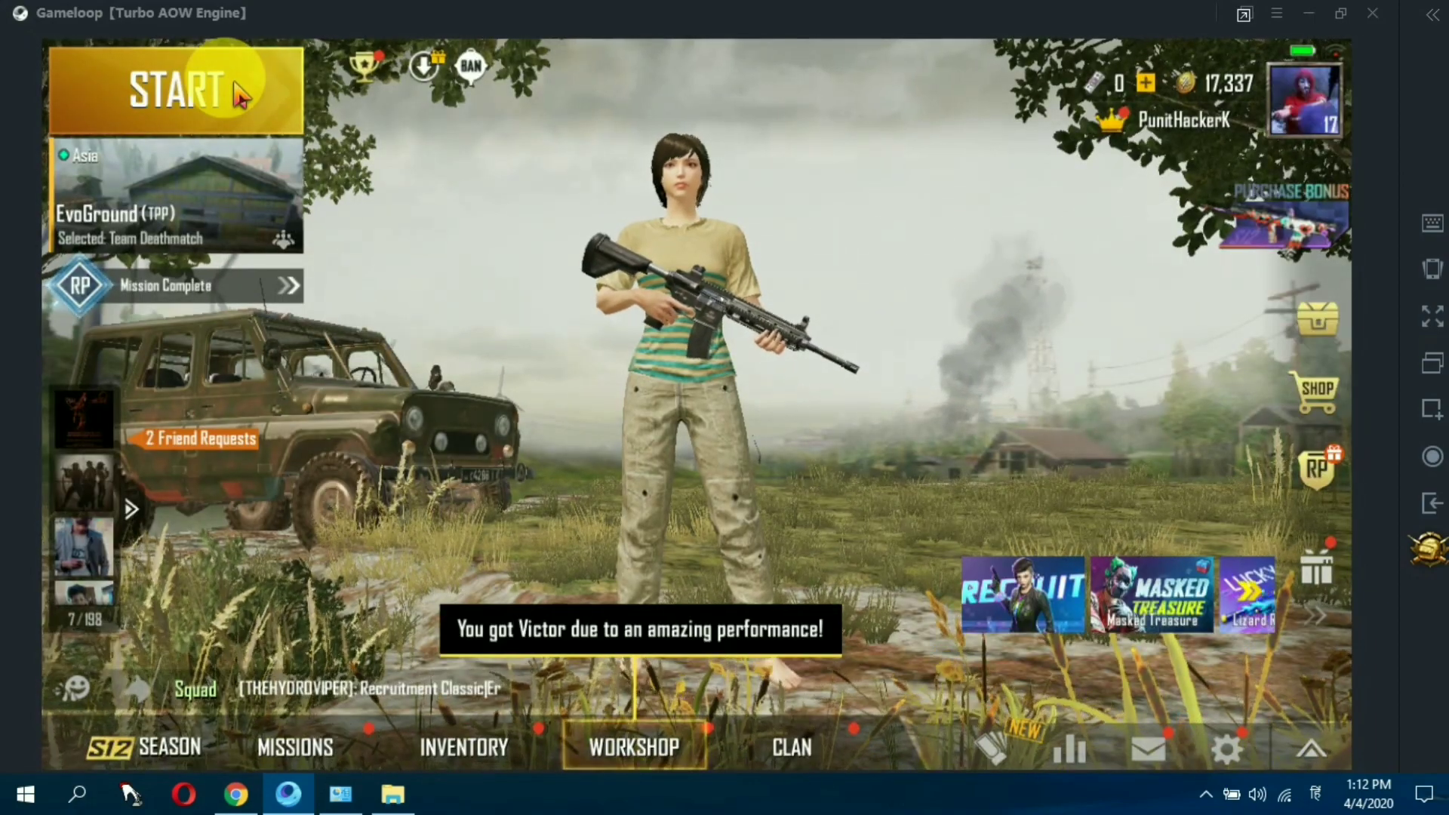
left_click(240, 95)
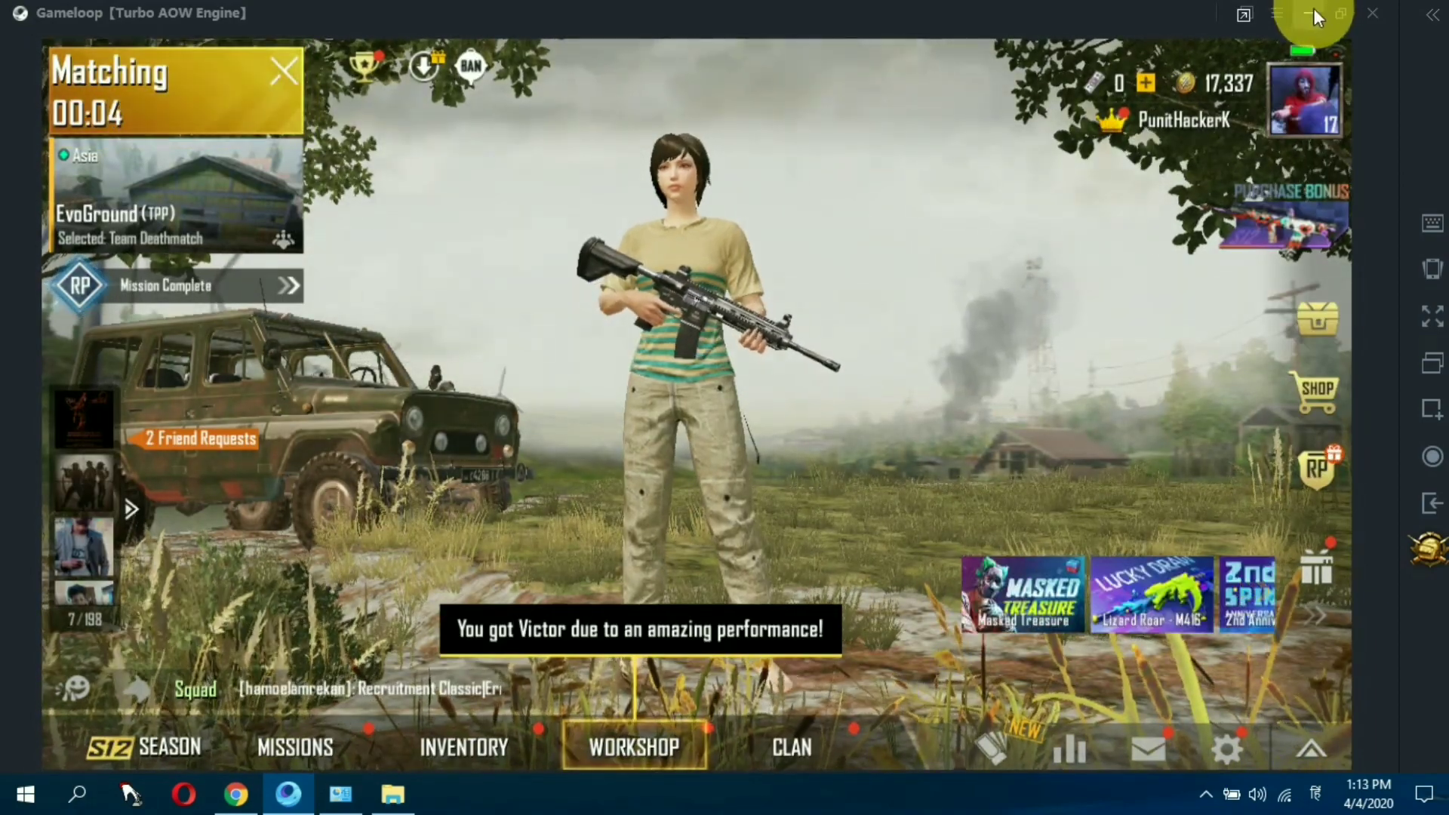
left_click(1310, 13)
left_click(768, 147)
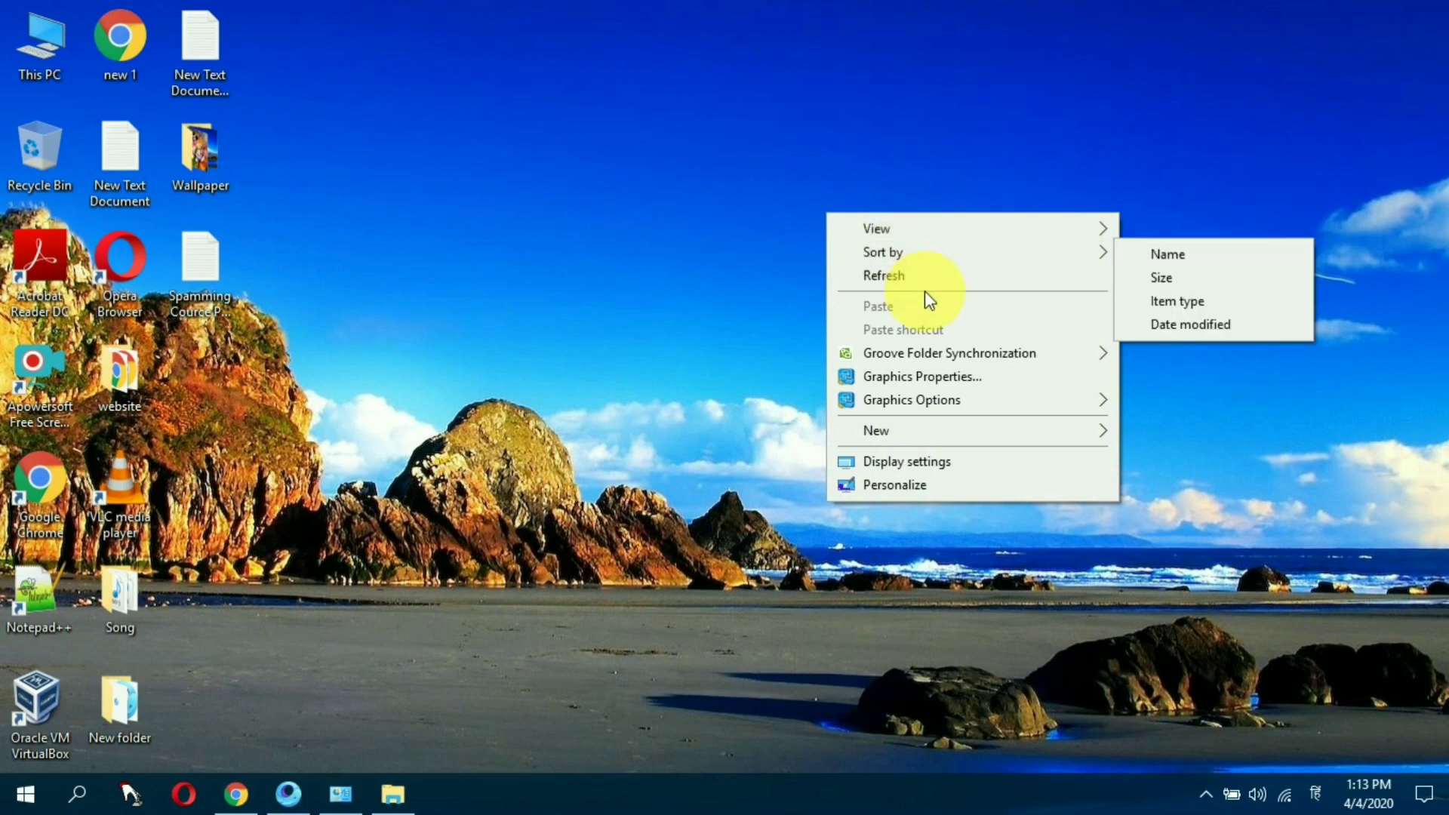
left_click(936, 277)
right_click(917, 276)
left_click(1010, 346)
right_click(1009, 347)
left_click(1055, 405)
right_click(747, 301)
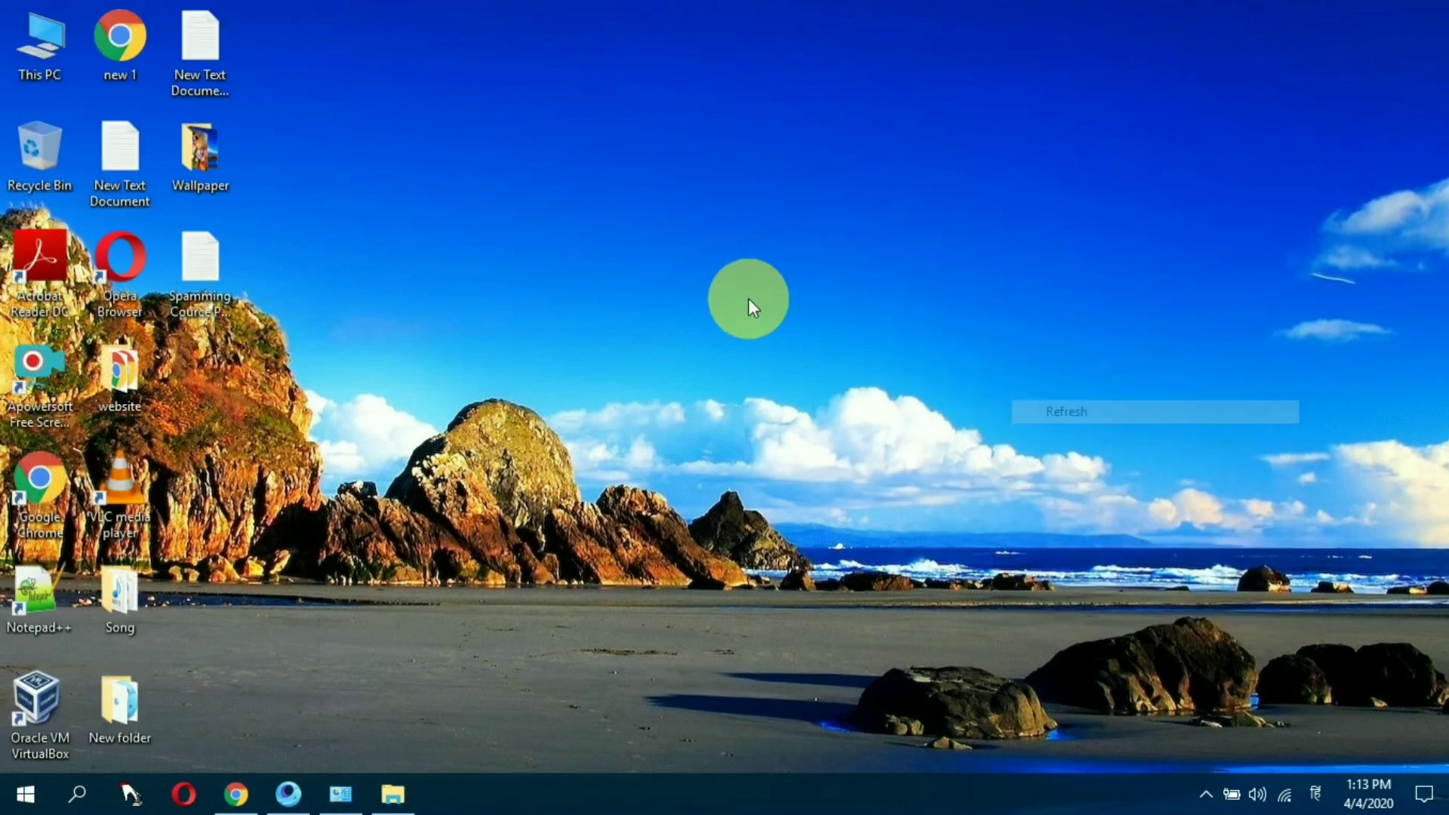
left_click(825, 365)
right_click(822, 358)
left_click(879, 419)
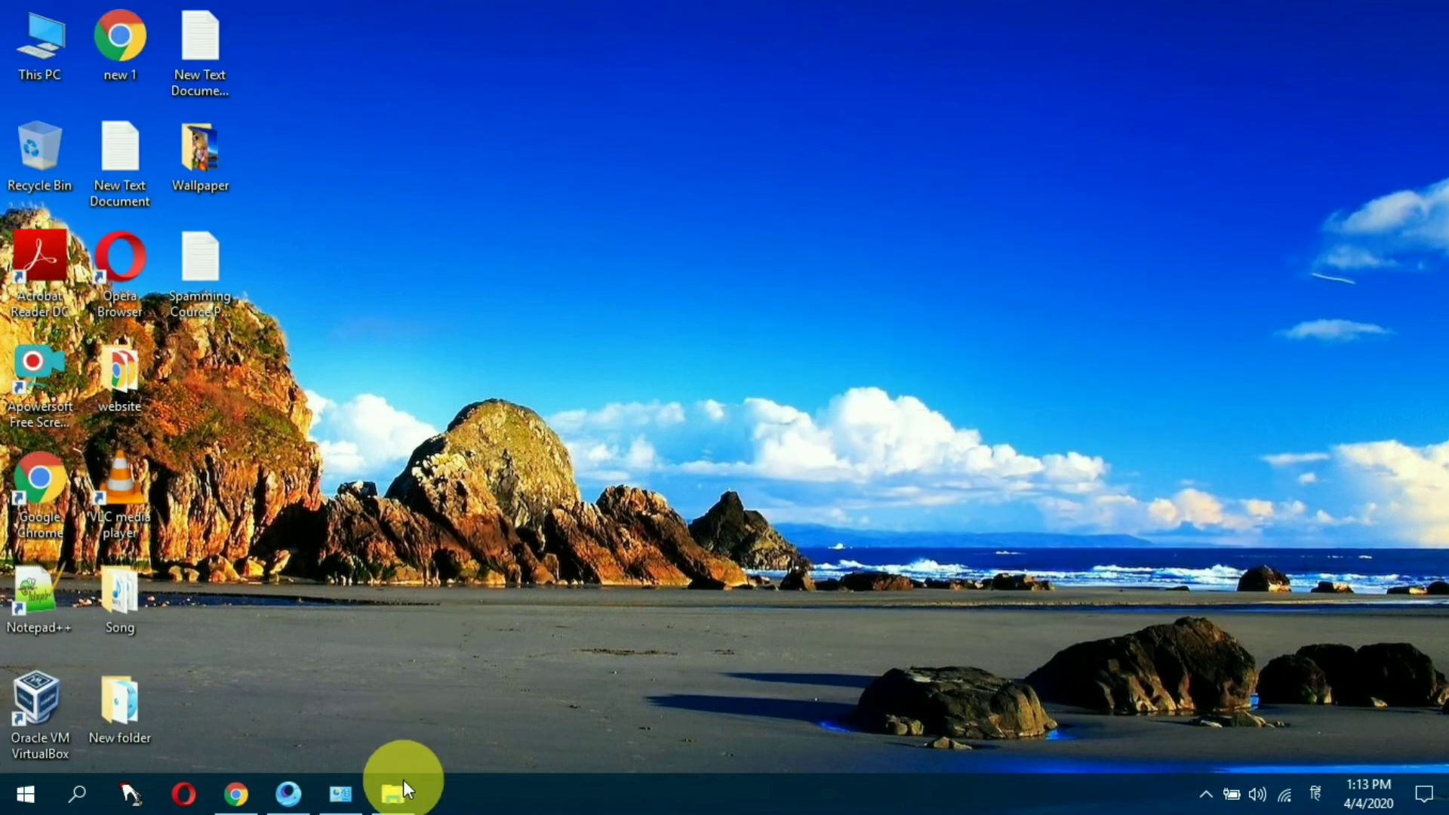
- Return to the Gameloop match in full screen and run the character past the log pile and crates toward the concrete blocks
left_click(289, 796)
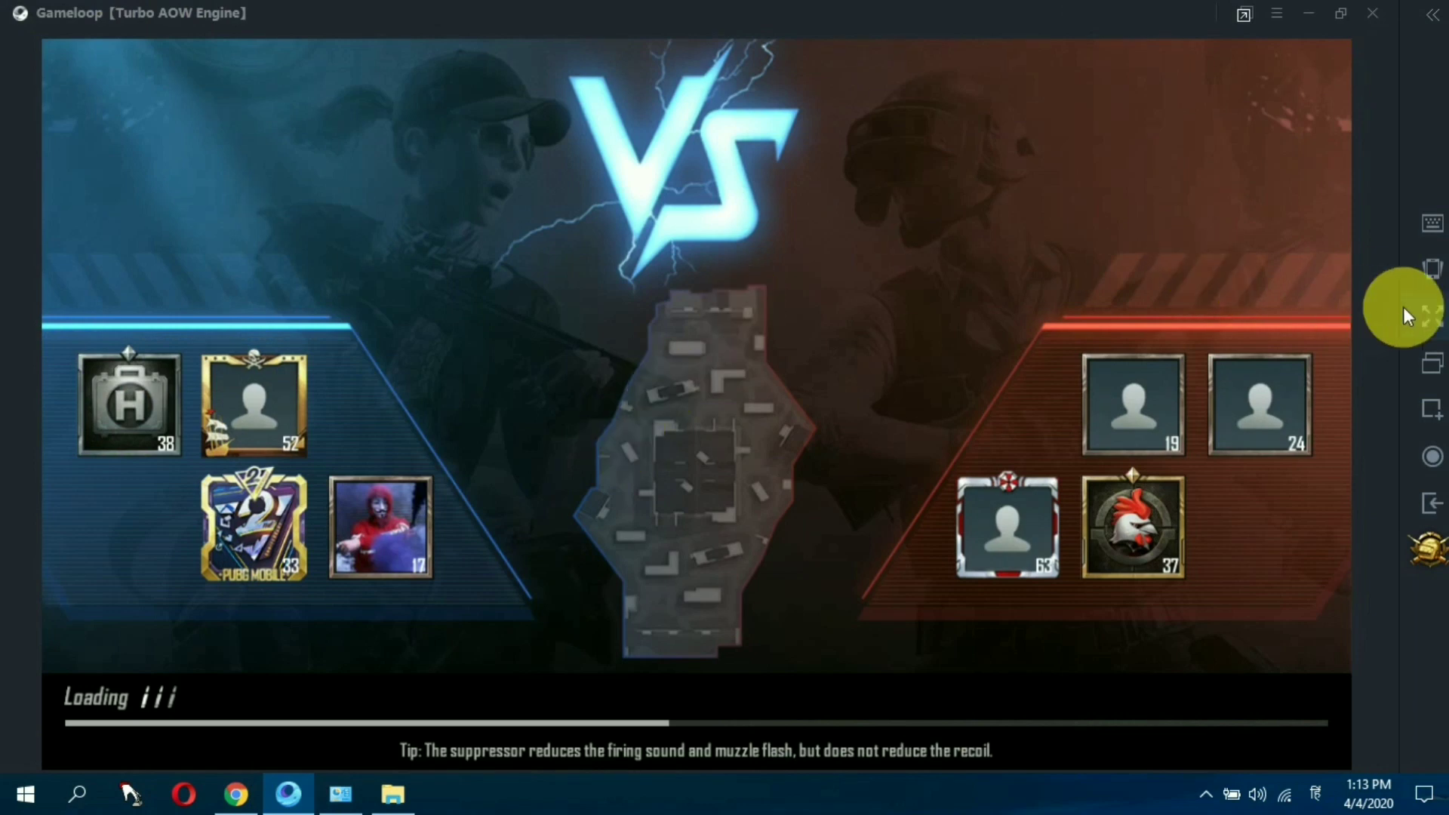
left_click(1441, 323)
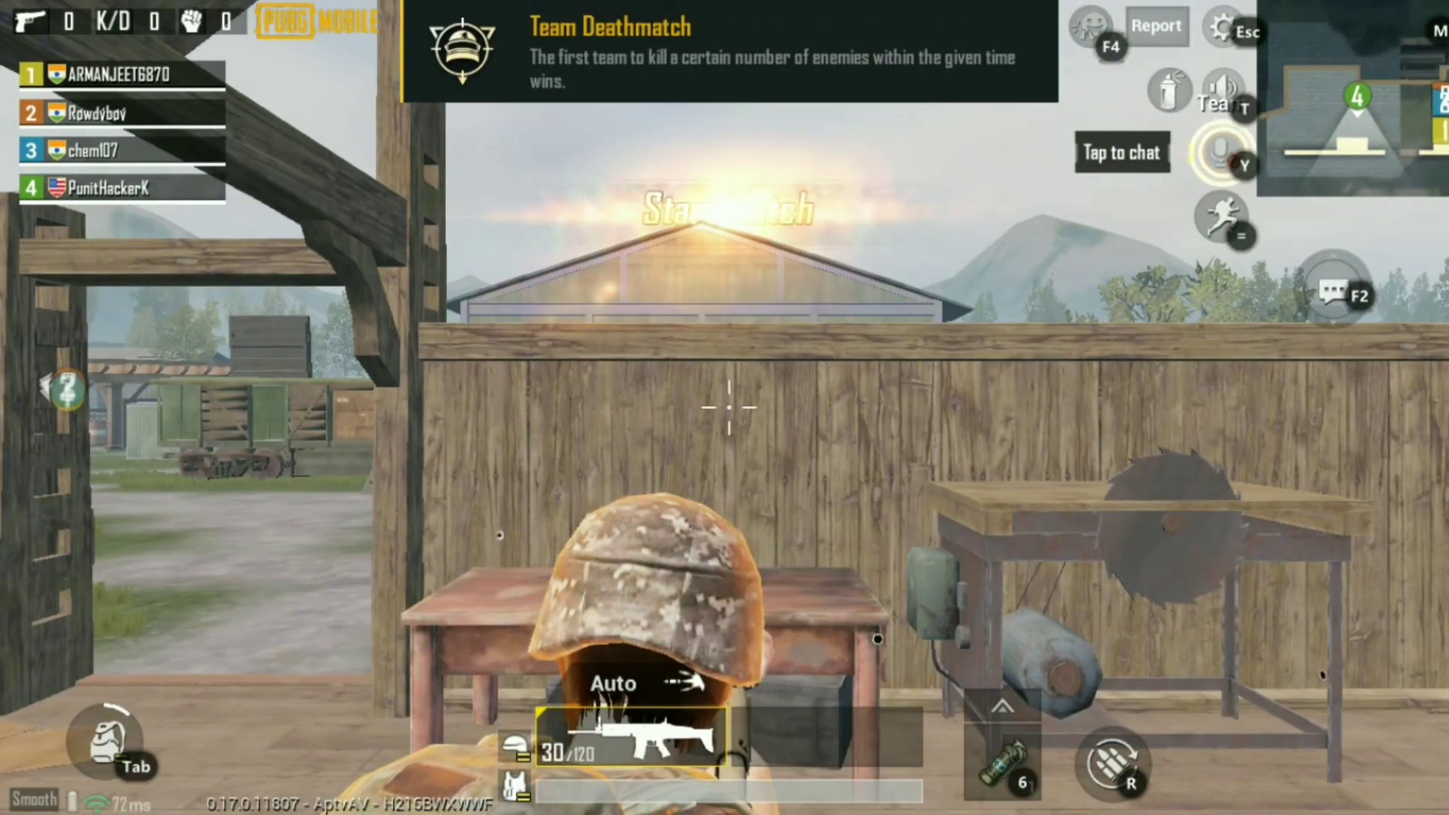
key("w")
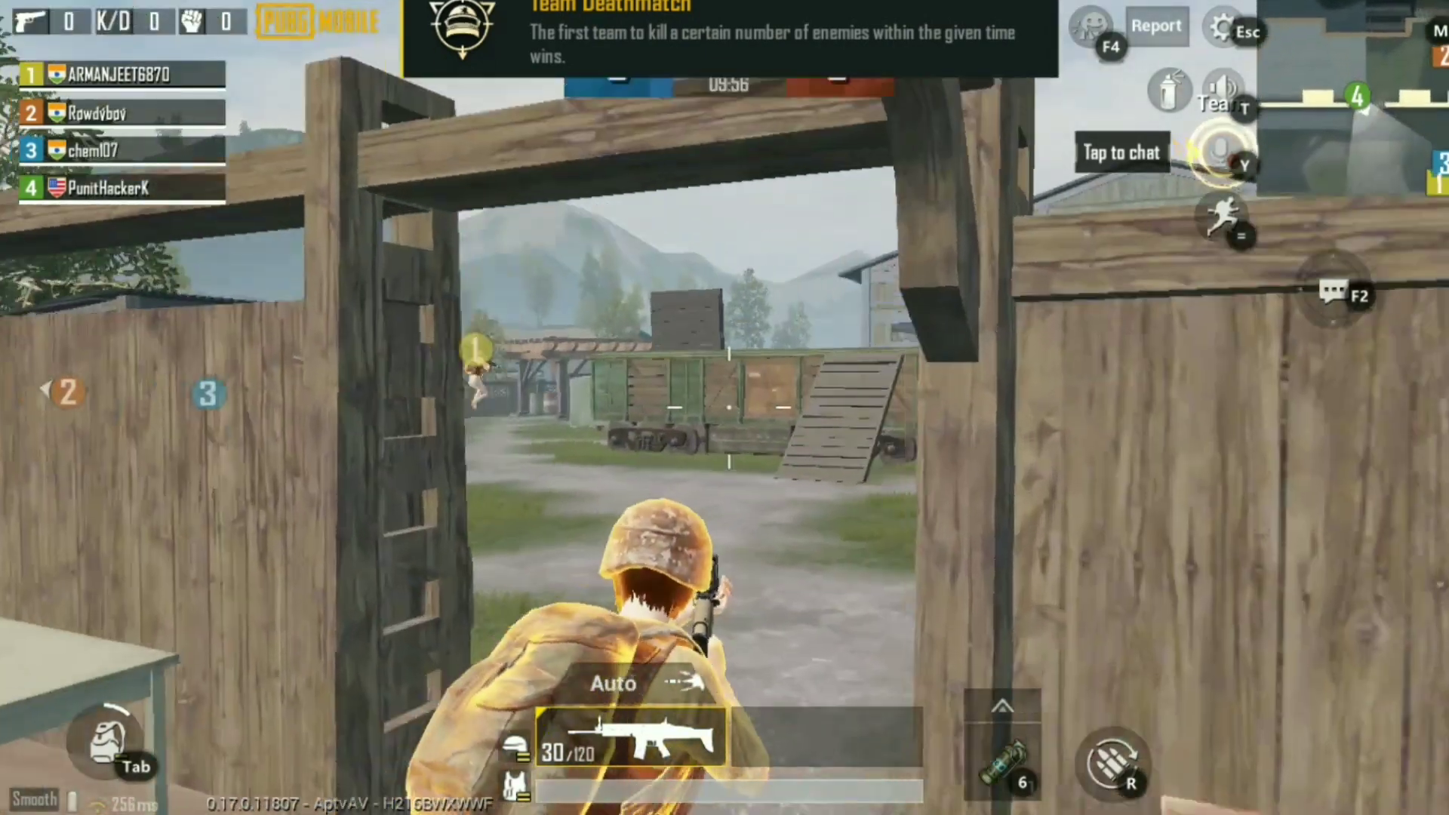
key("w")
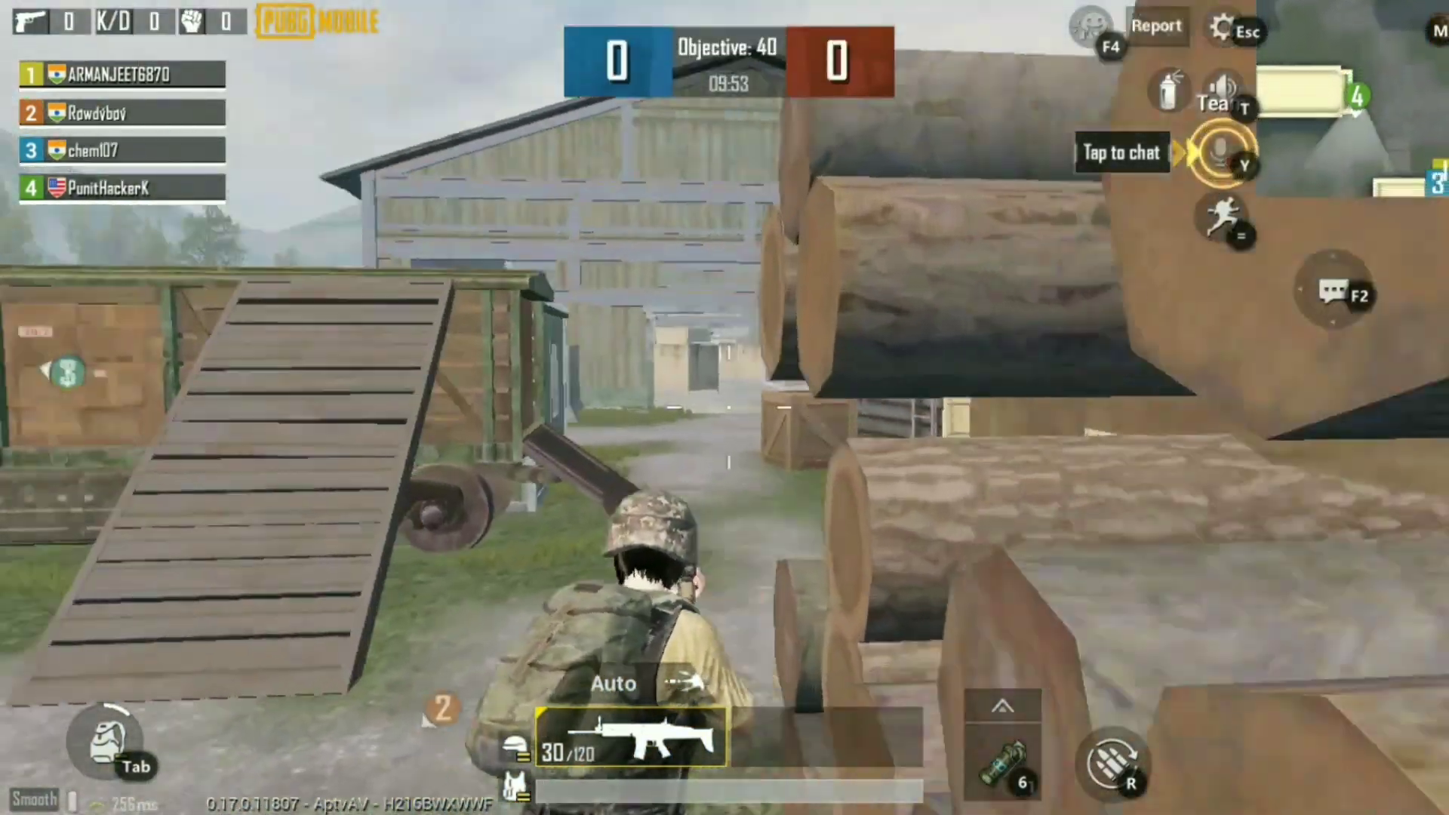
key("w")
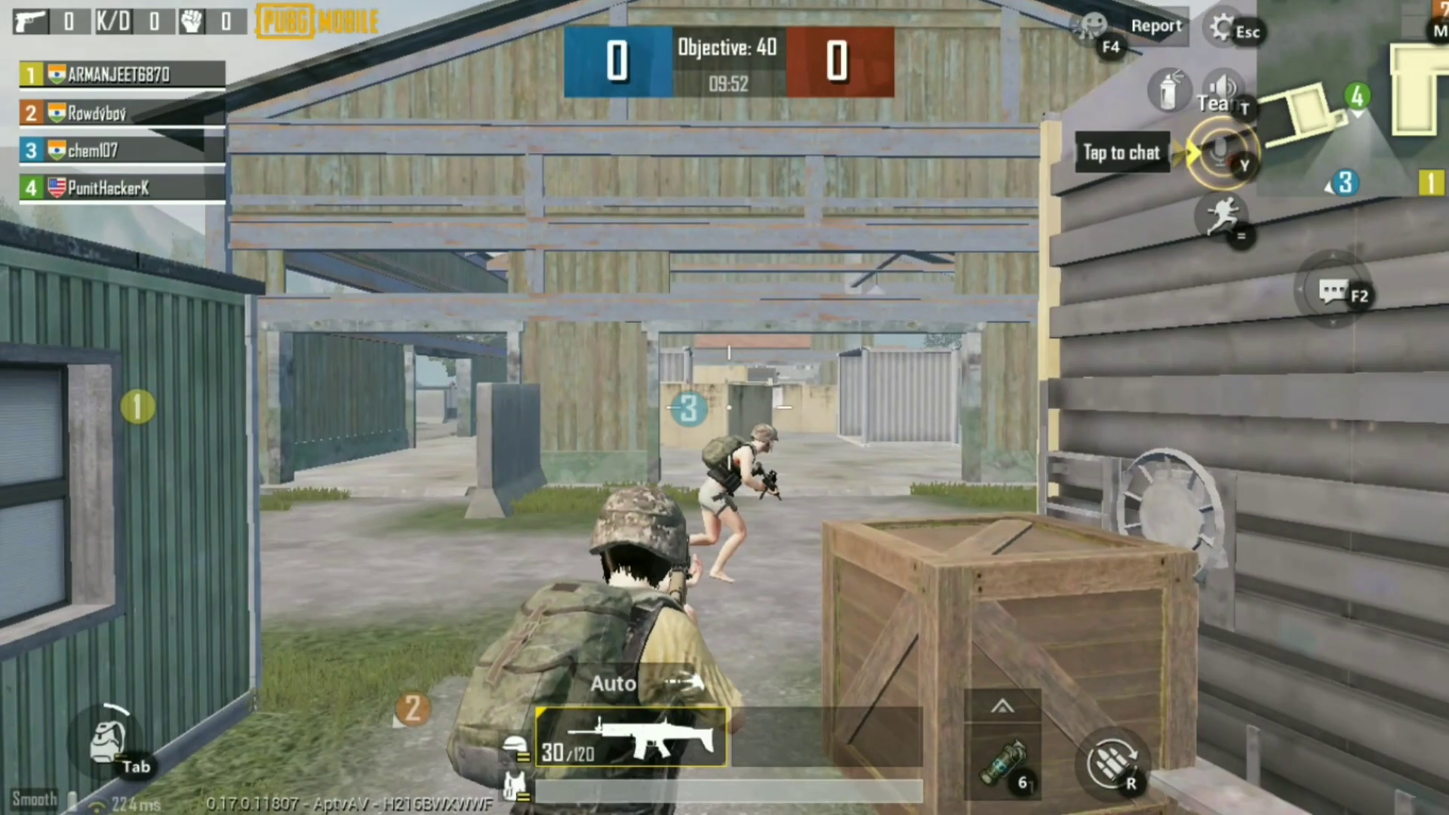
key("w")
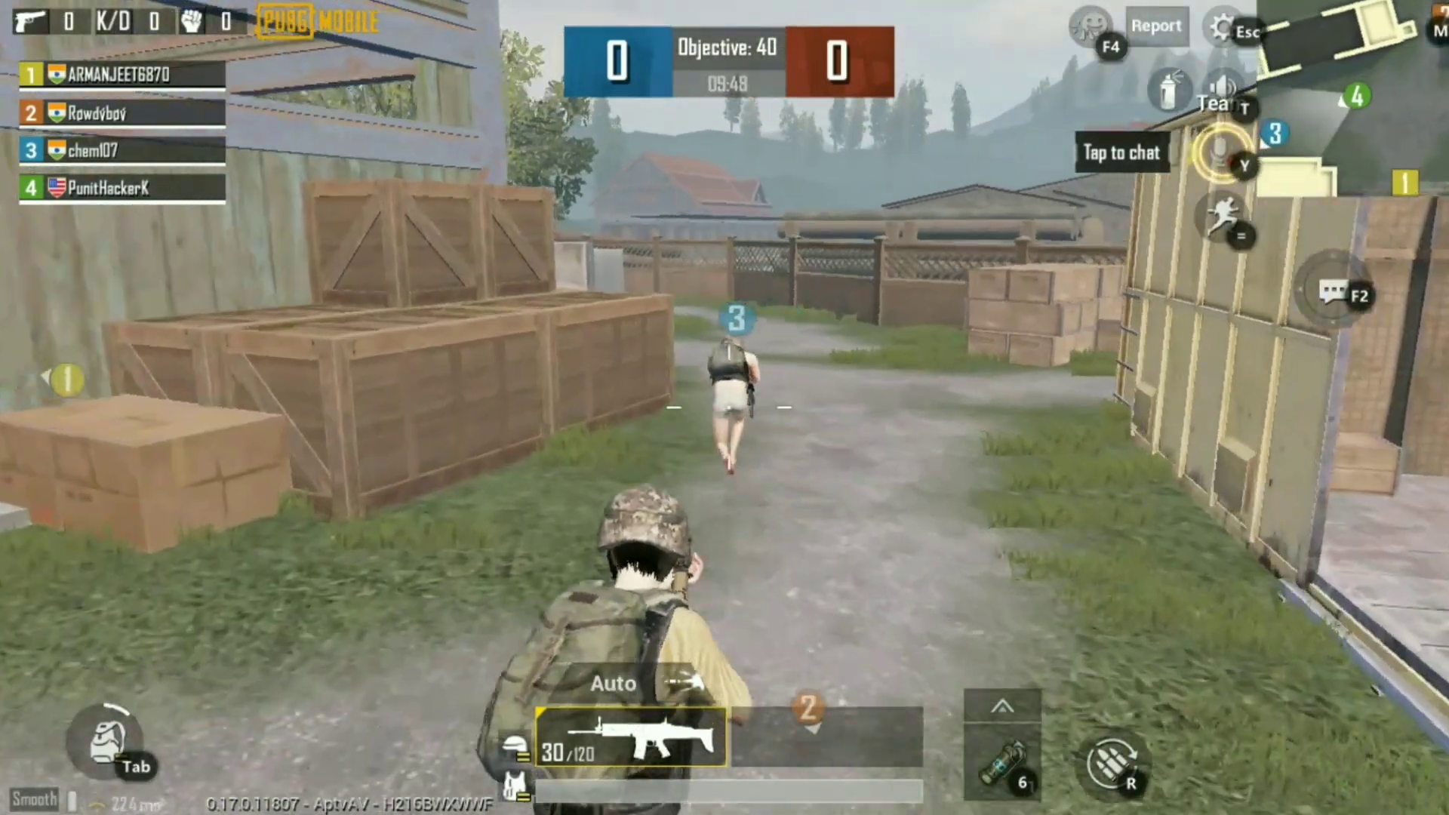
key("w")
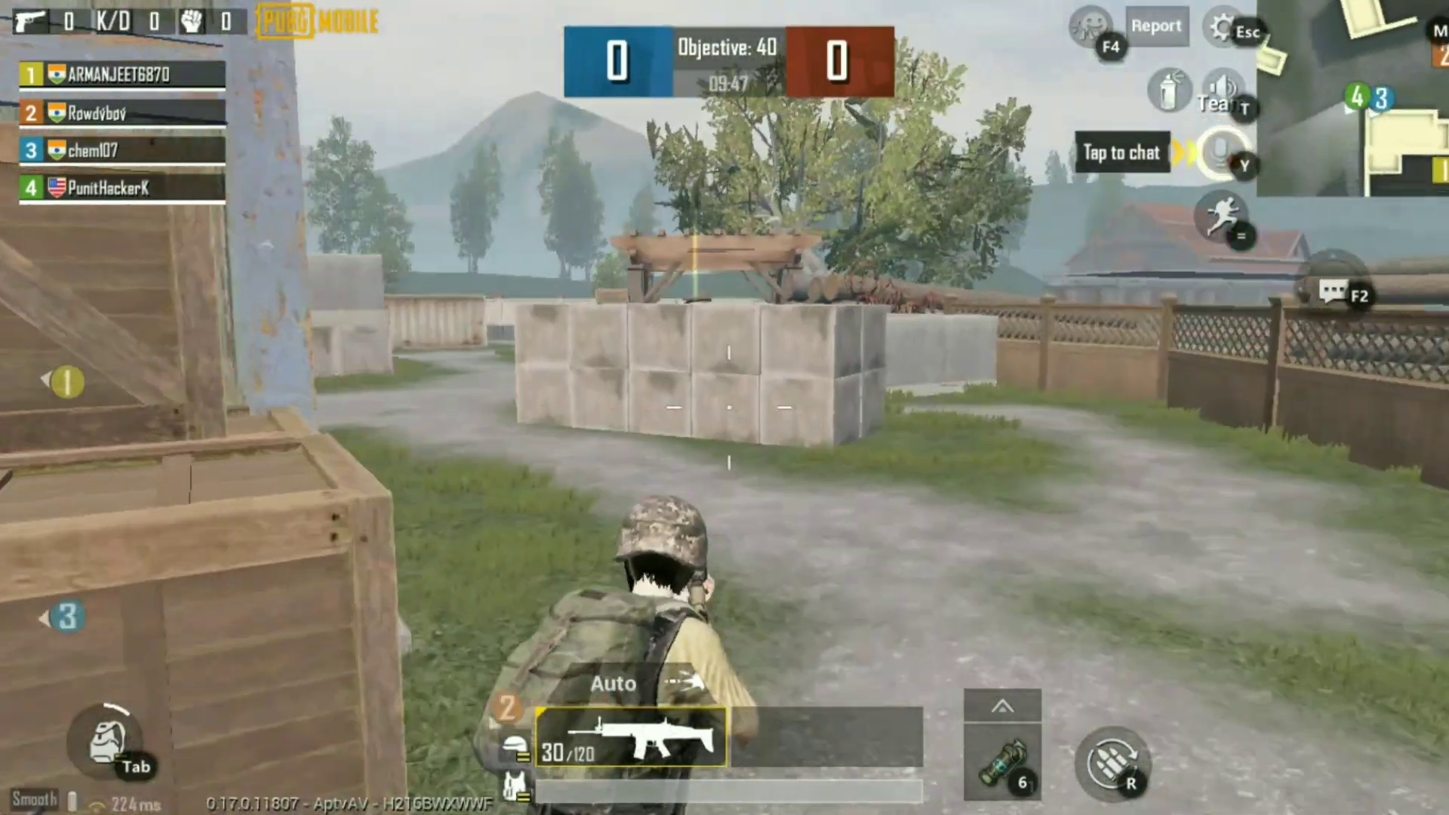
key("w")
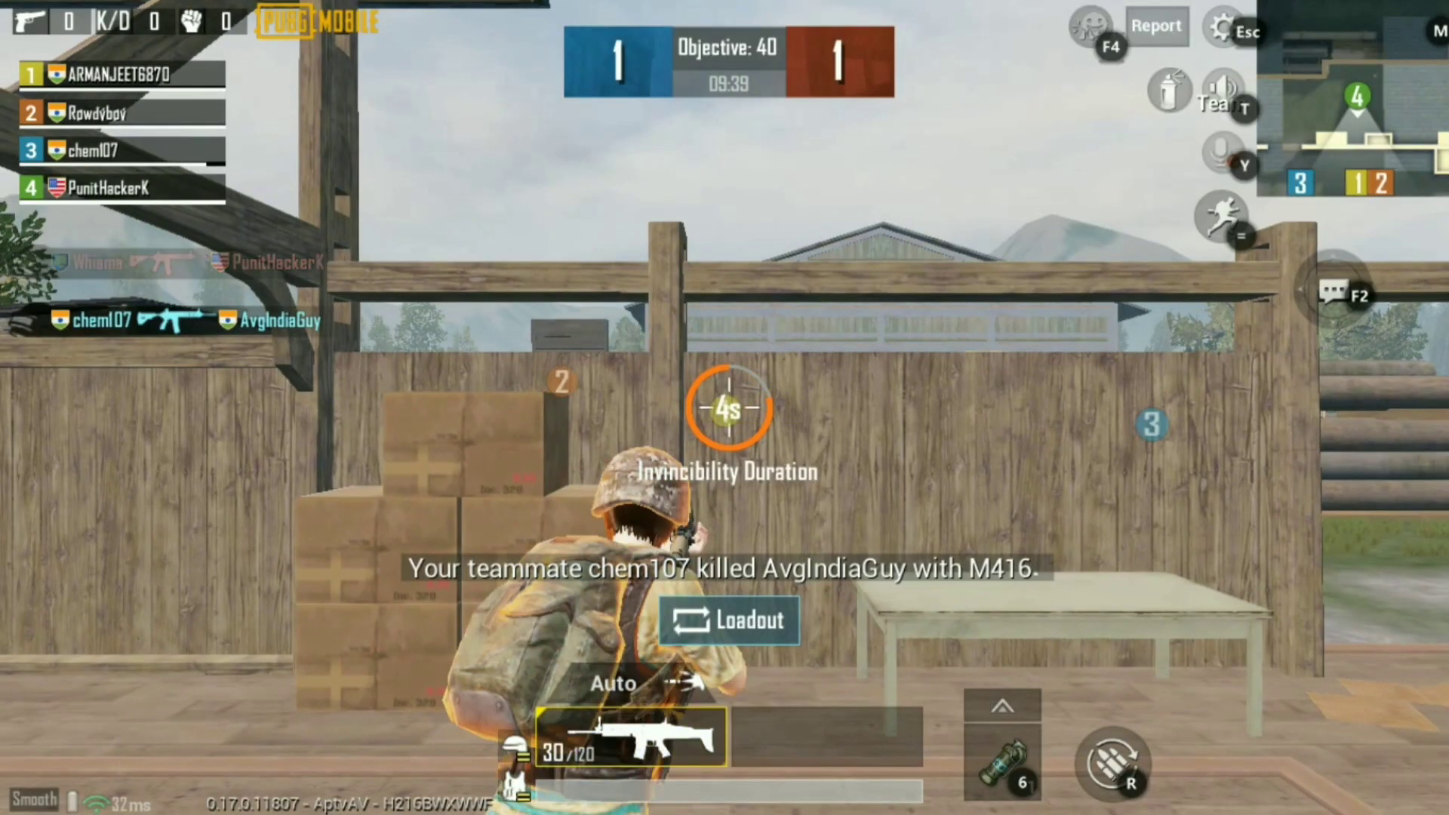
- Exit full screen and advance the respawned character along the fence, past the yellow container to the concrete blocks
key("F11")
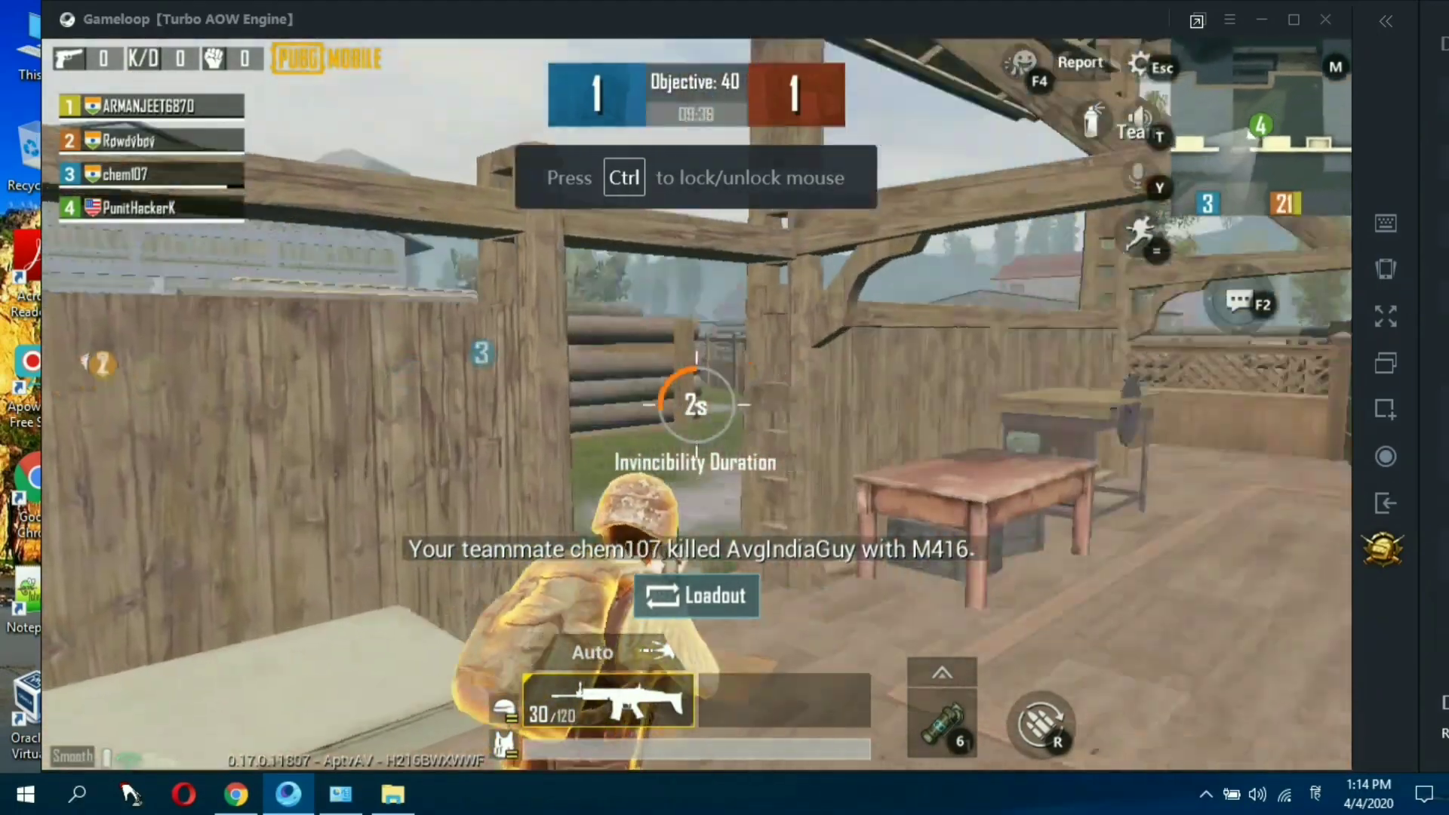
key("w")
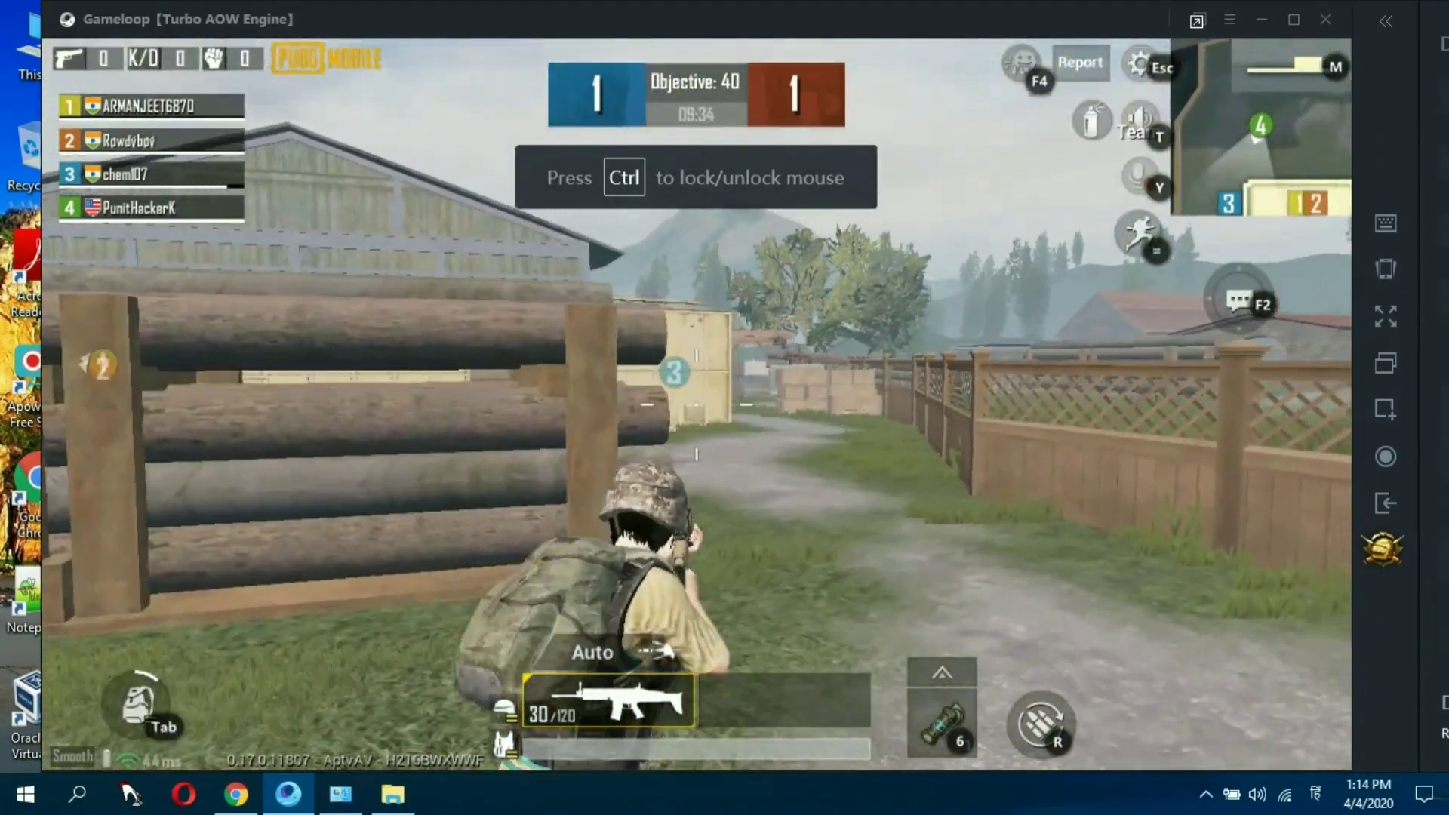
right_click(696, 407)
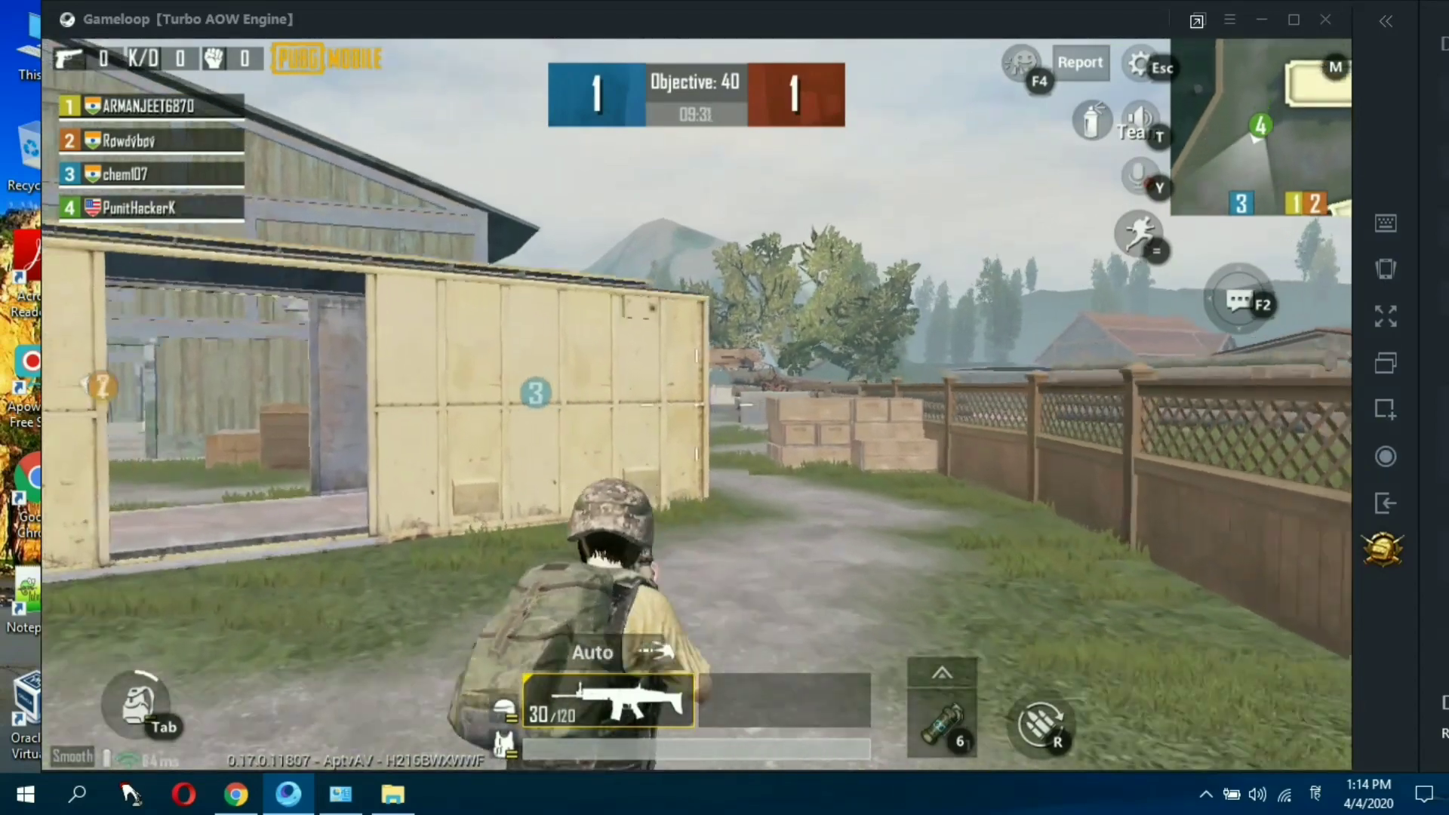
key("w")
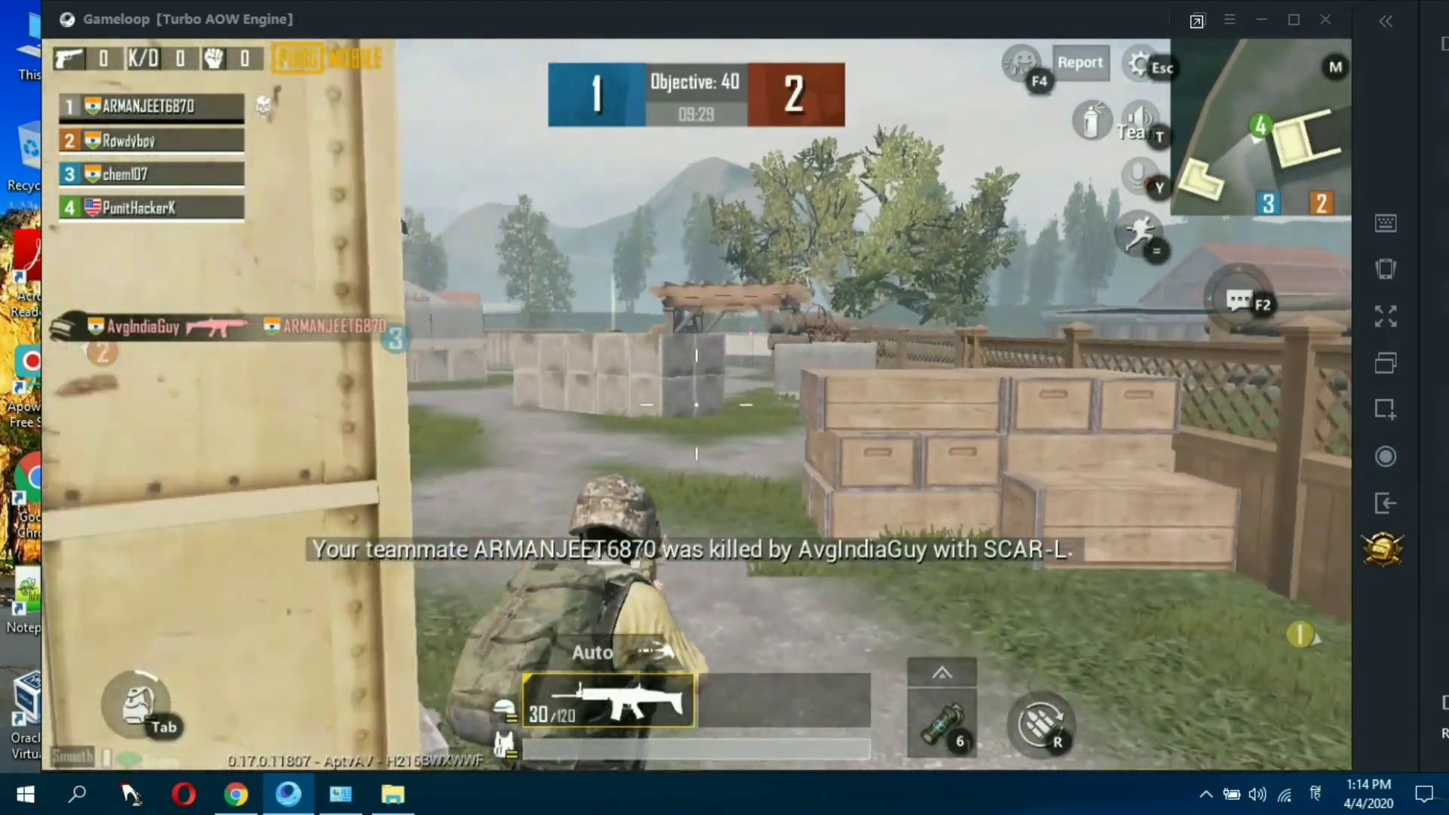
key("w")
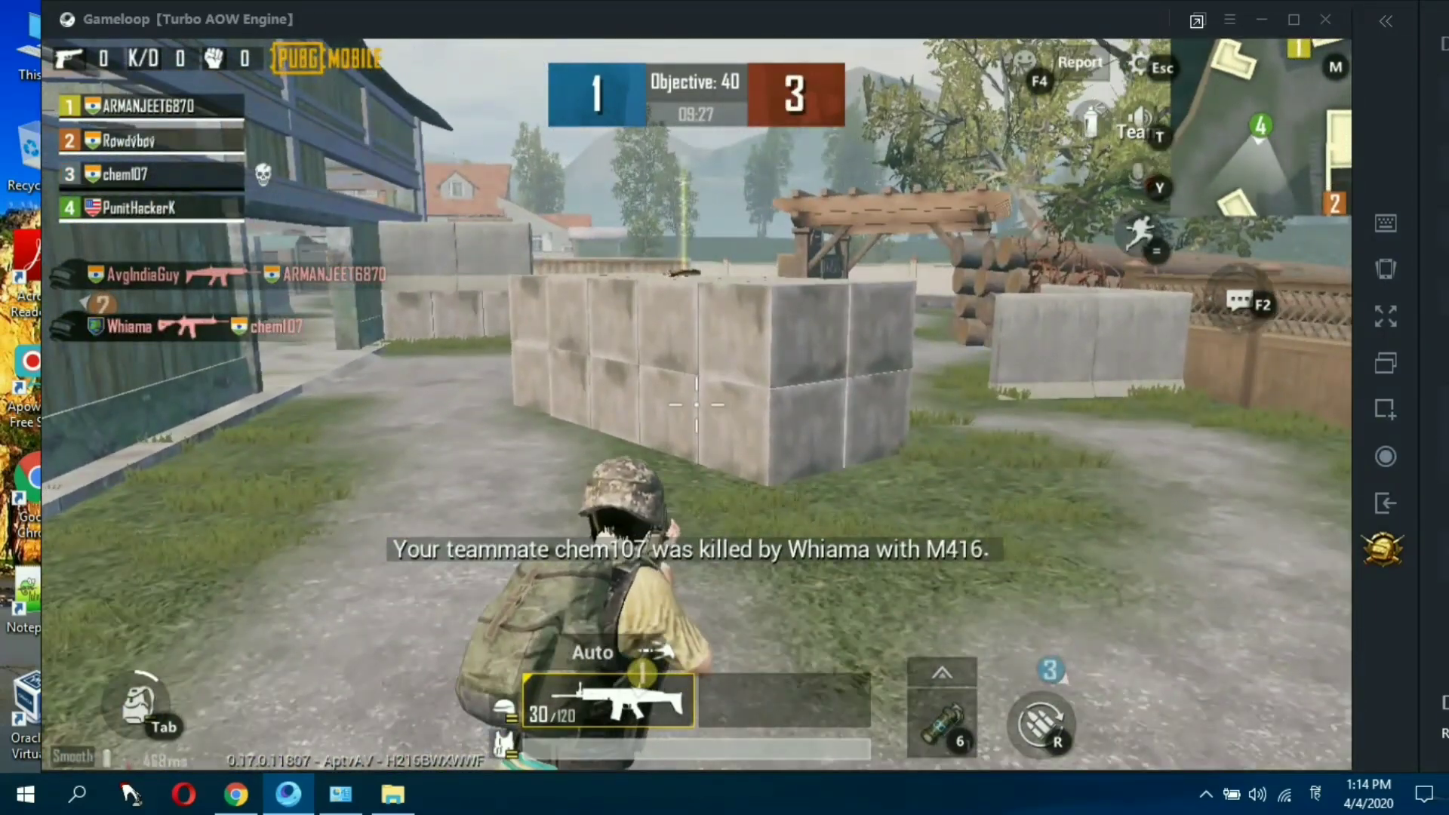
key("w")
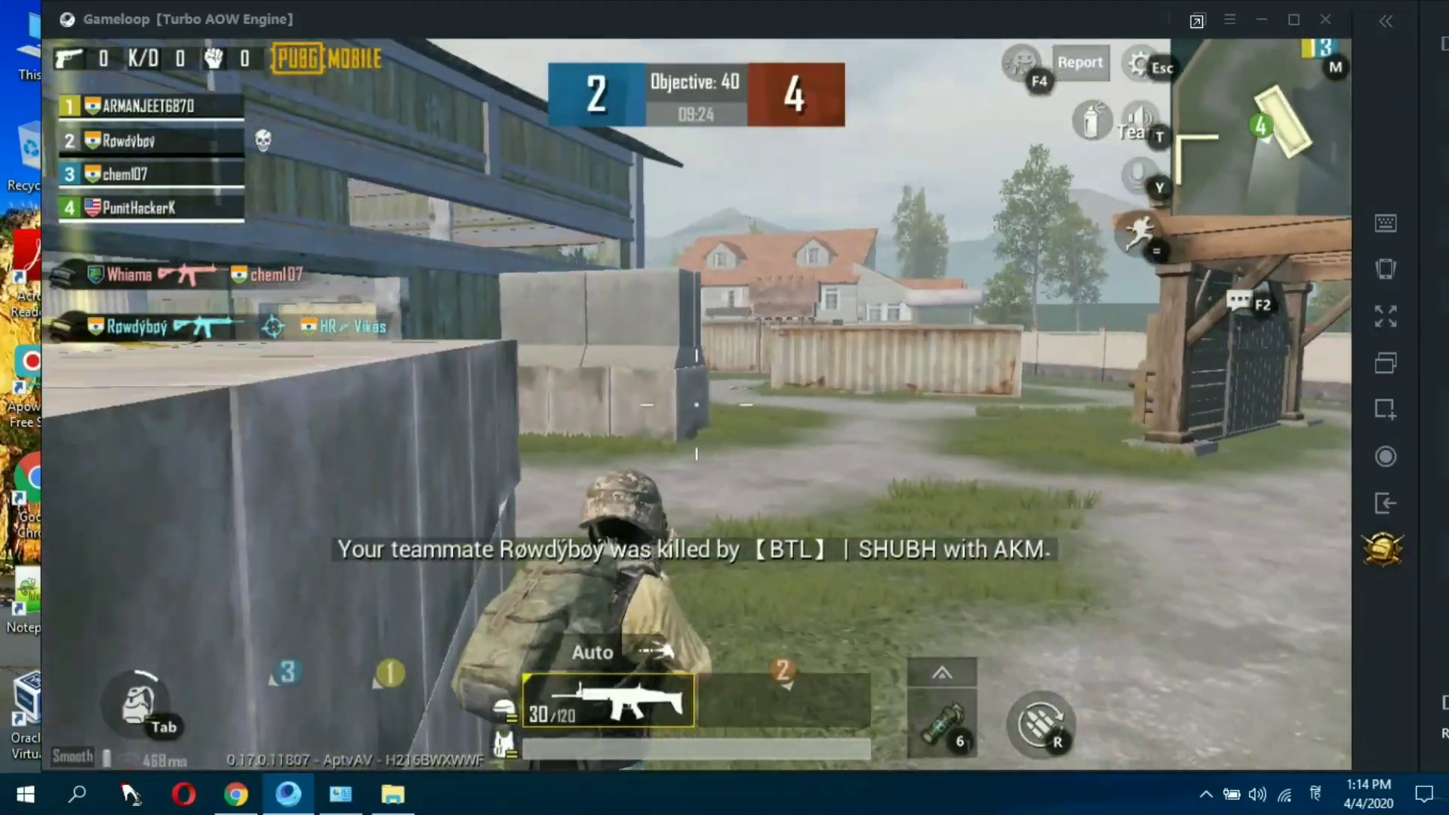
- Run the character from the concrete blocks through the open warehouse toward its exit facing the yellow container
key("w")
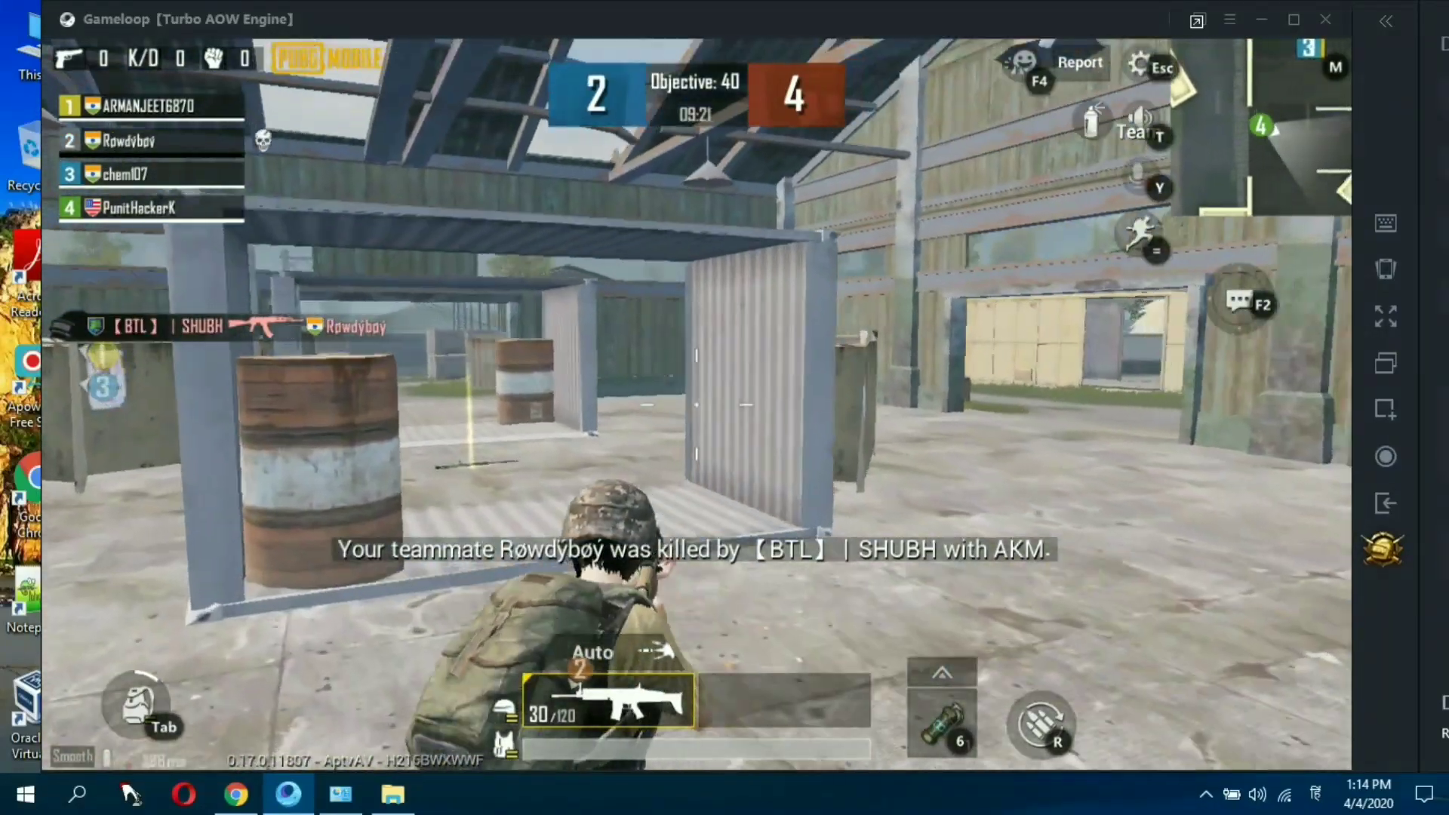
key("w")
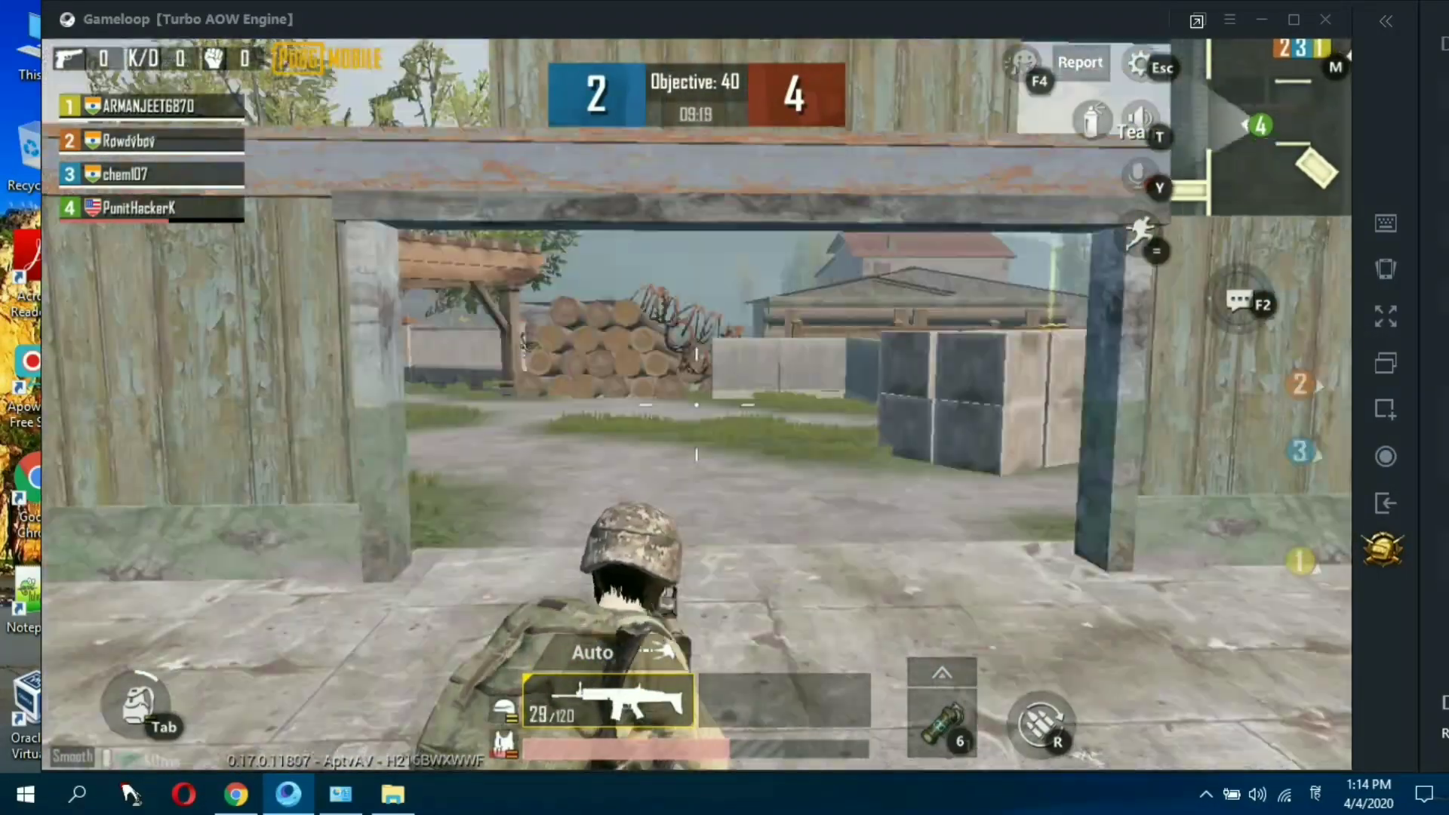
key("w")
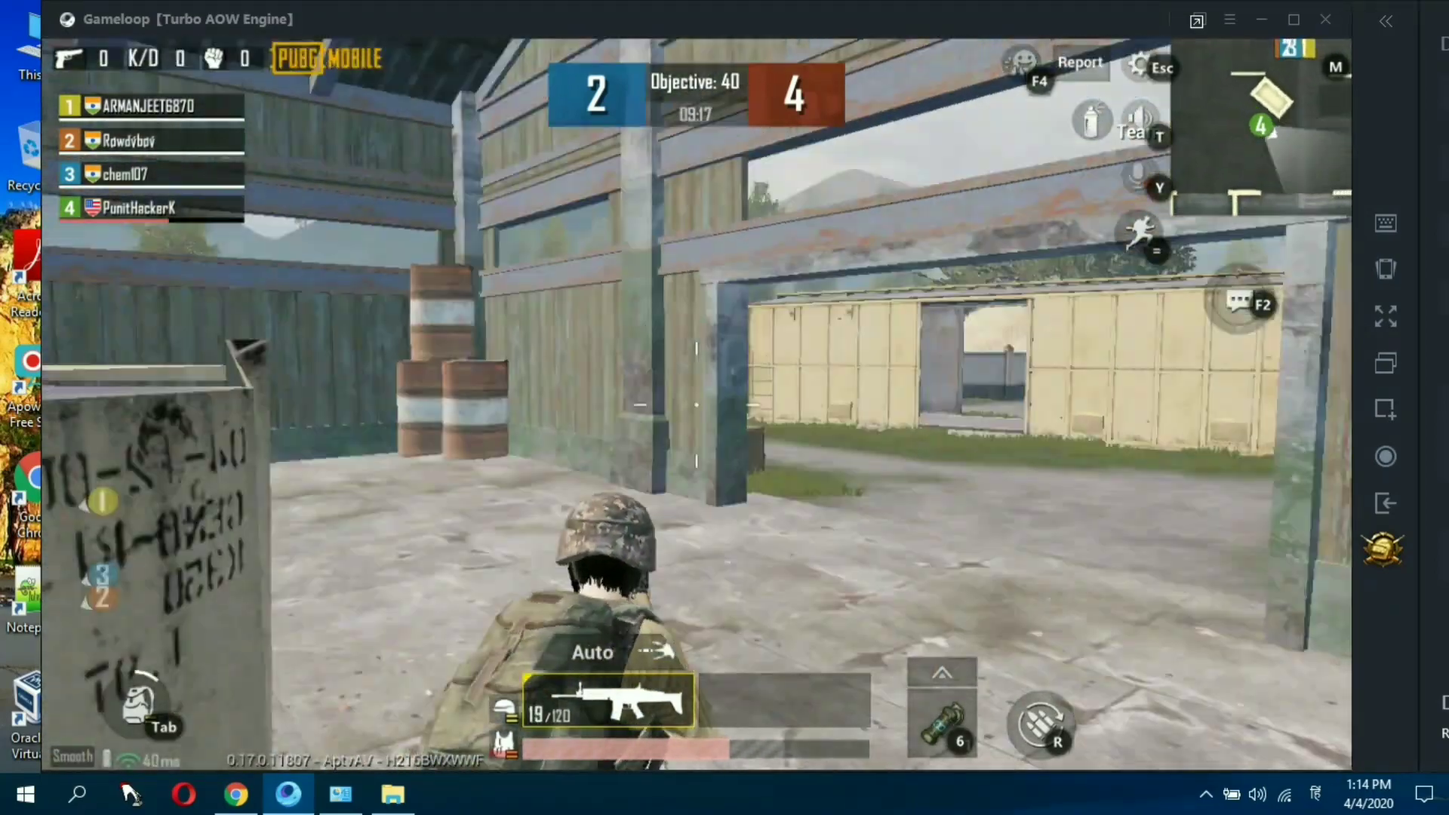
- Advance from the warehouse through the yellow container while aiming down the sight and firing at the enemies
left_click(696, 407)
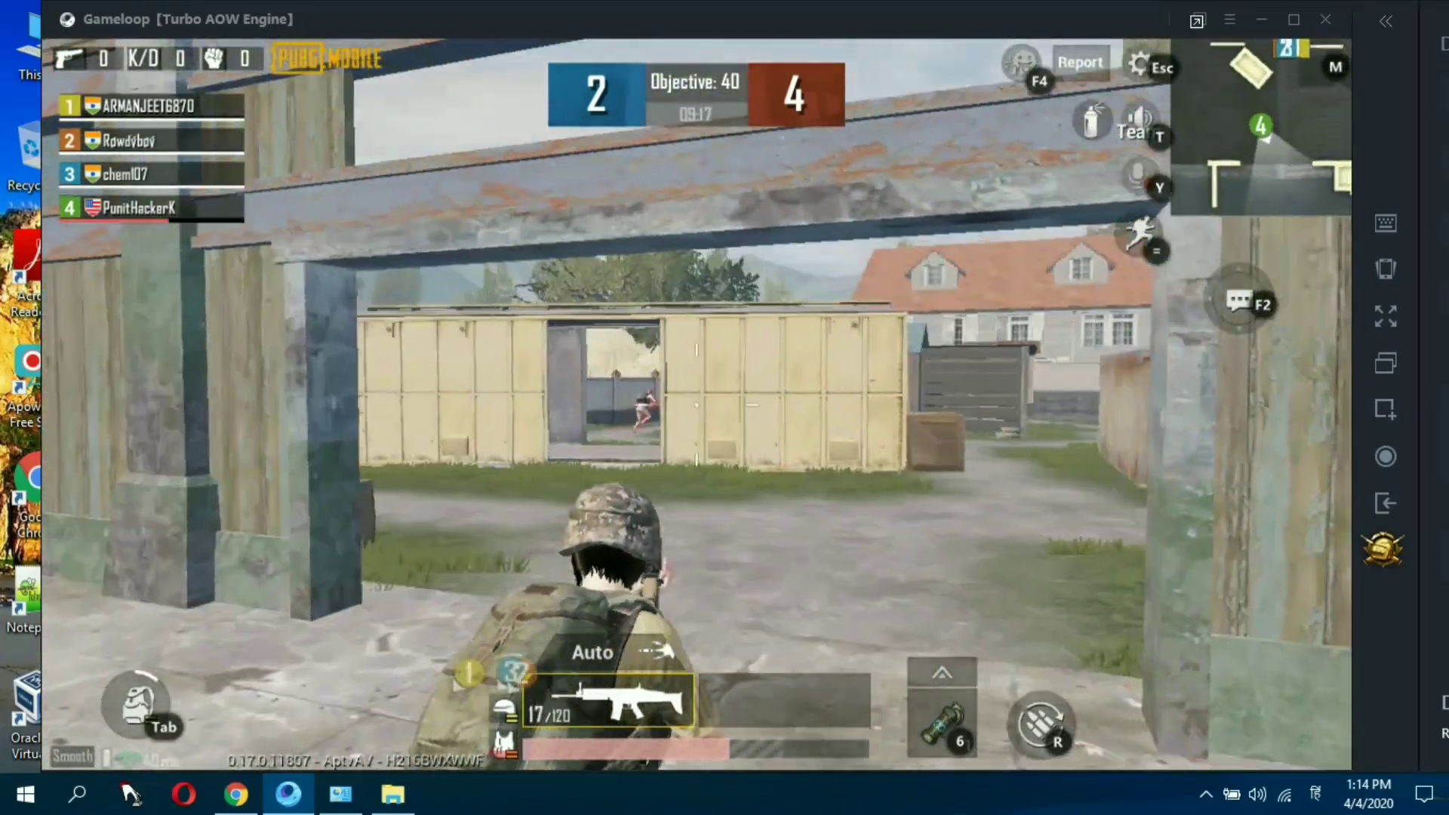
key("w")
right_click(696, 407)
left_click(696, 408)
right_click(696, 408)
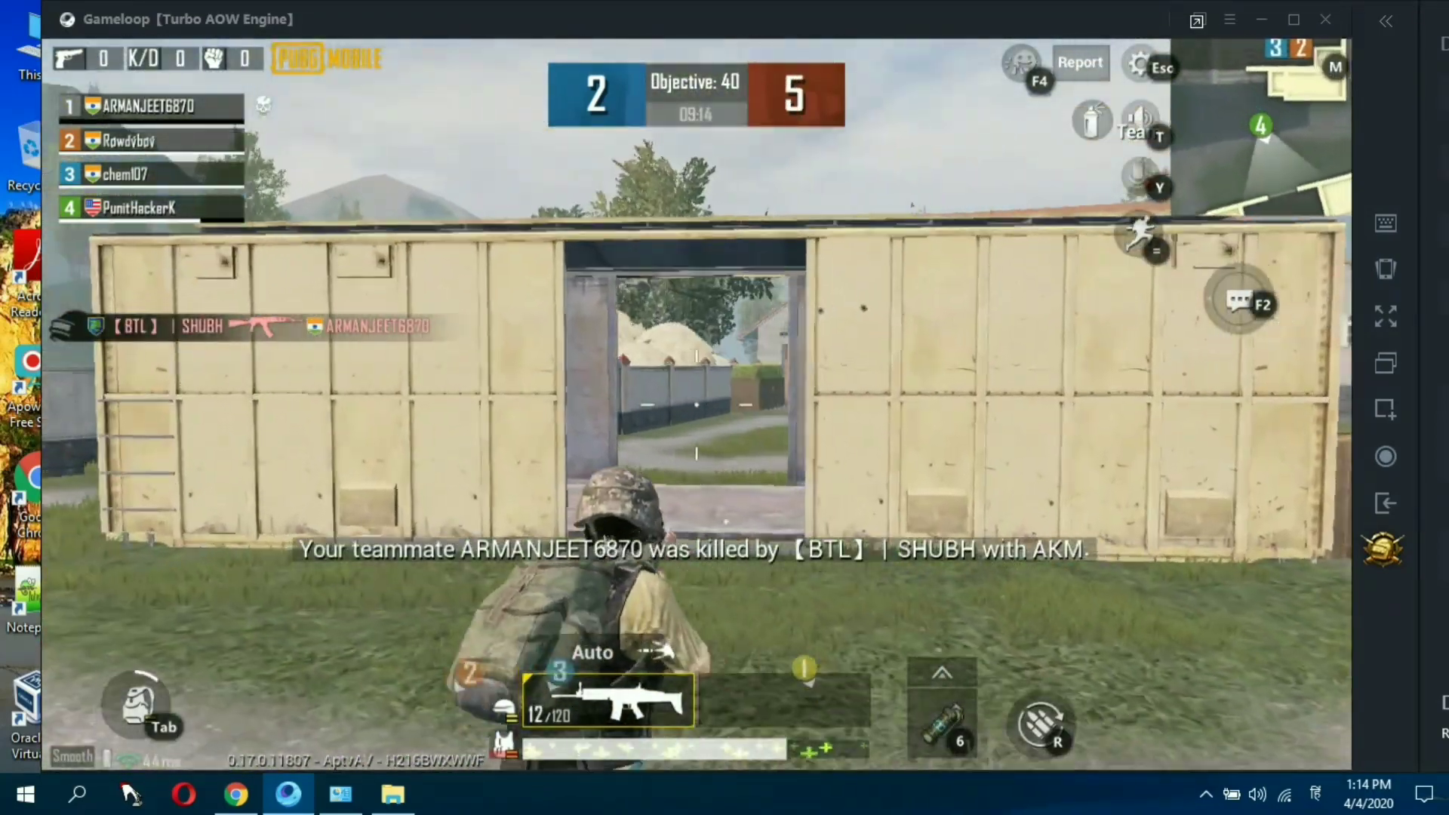
key("w")
right_click(696, 408)
left_click(696, 408)
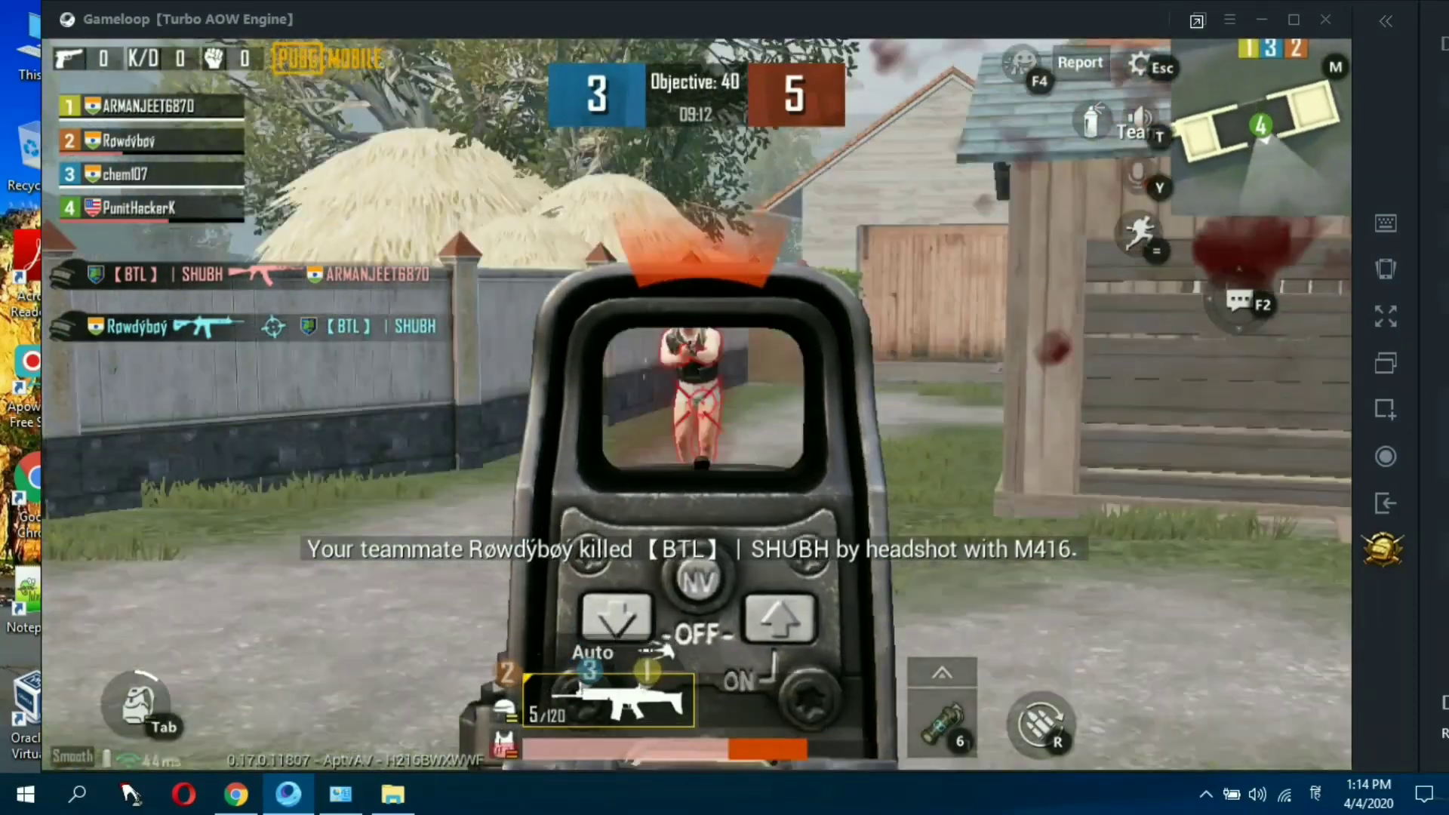
- Shoot the enemy ahead through the sight, lower the aim, and run past the containers to the concrete barrier beside the fence
left_click(696, 407)
right_click(696, 408)
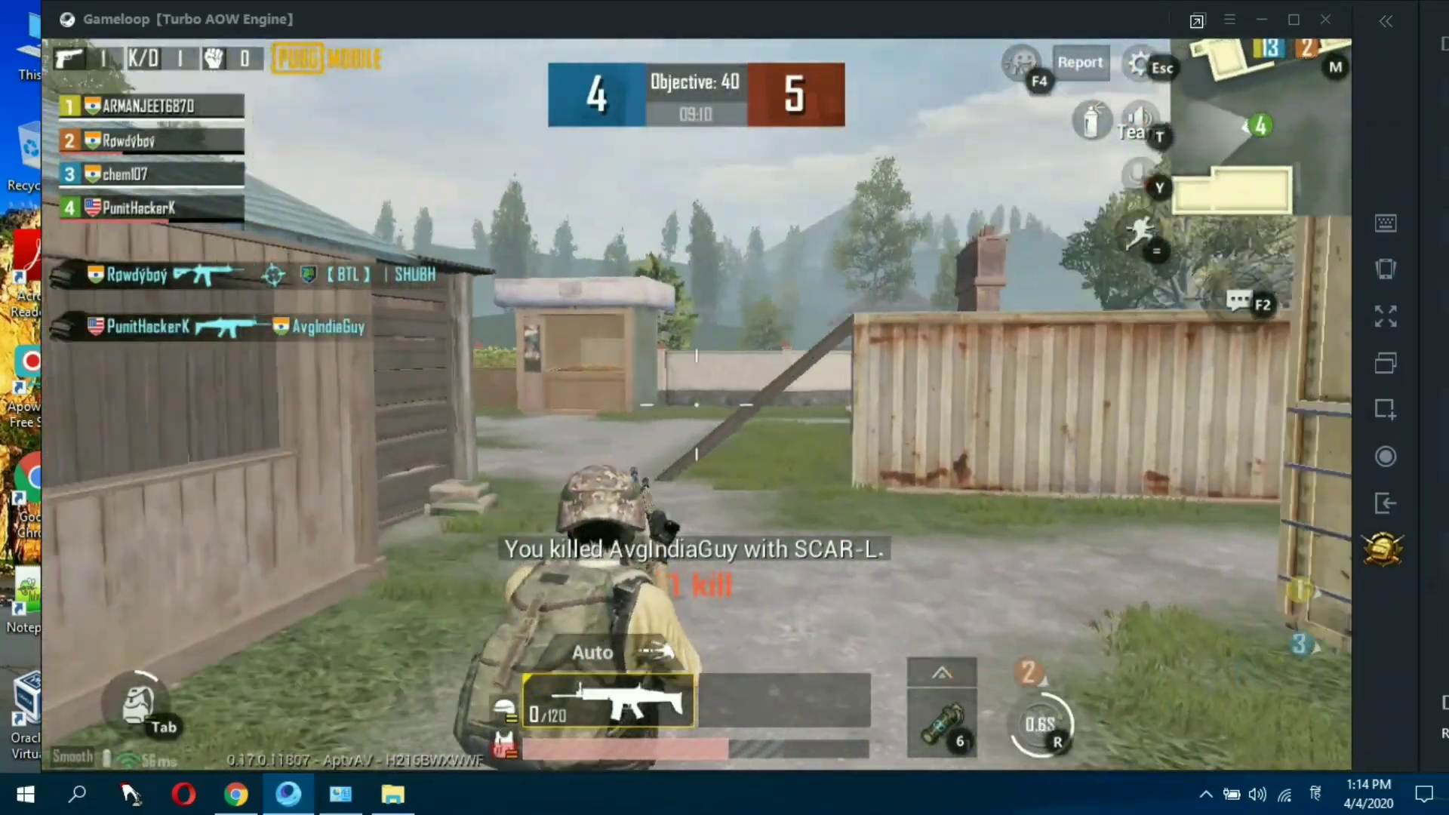
key("w")
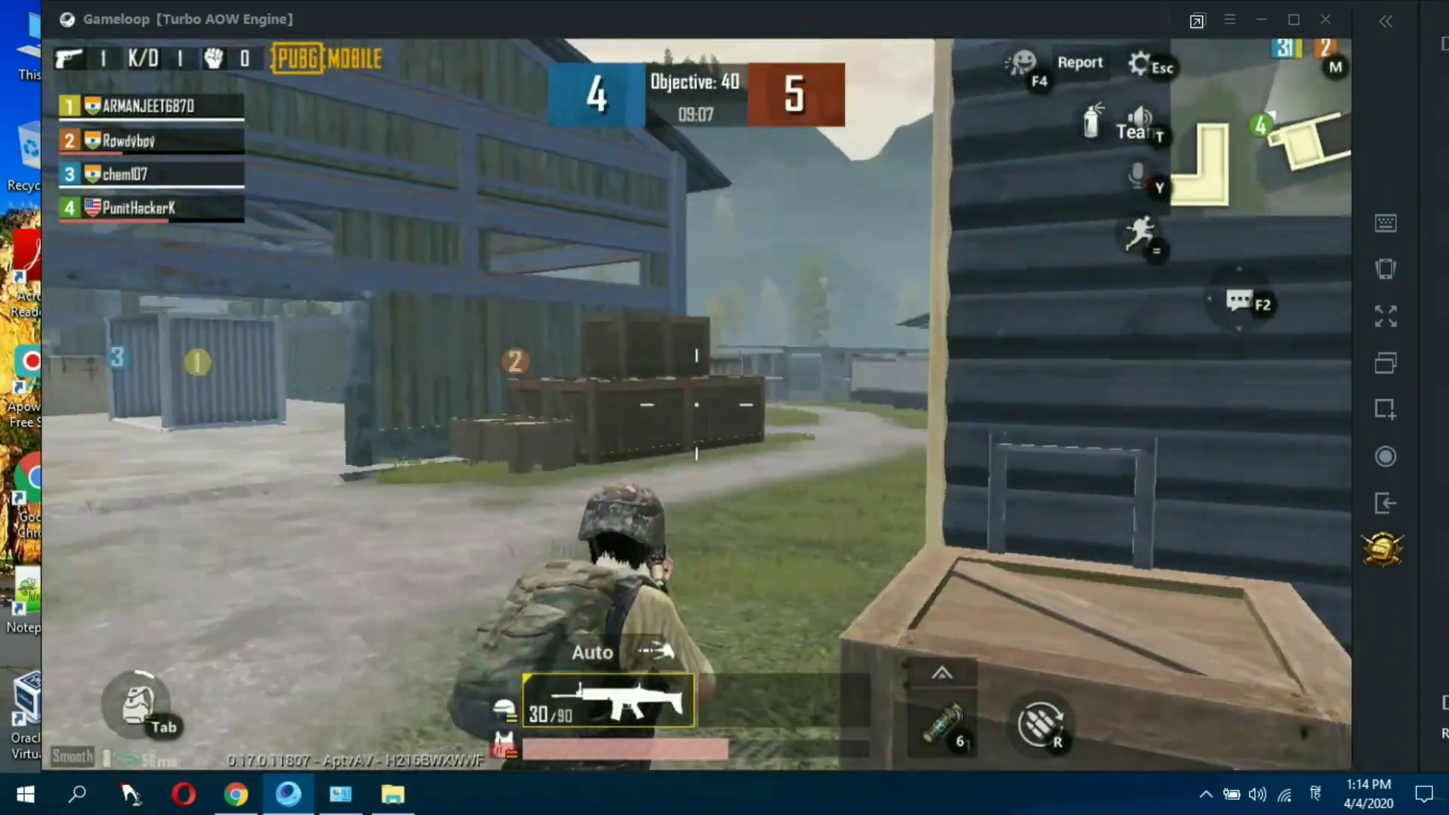
key("w")
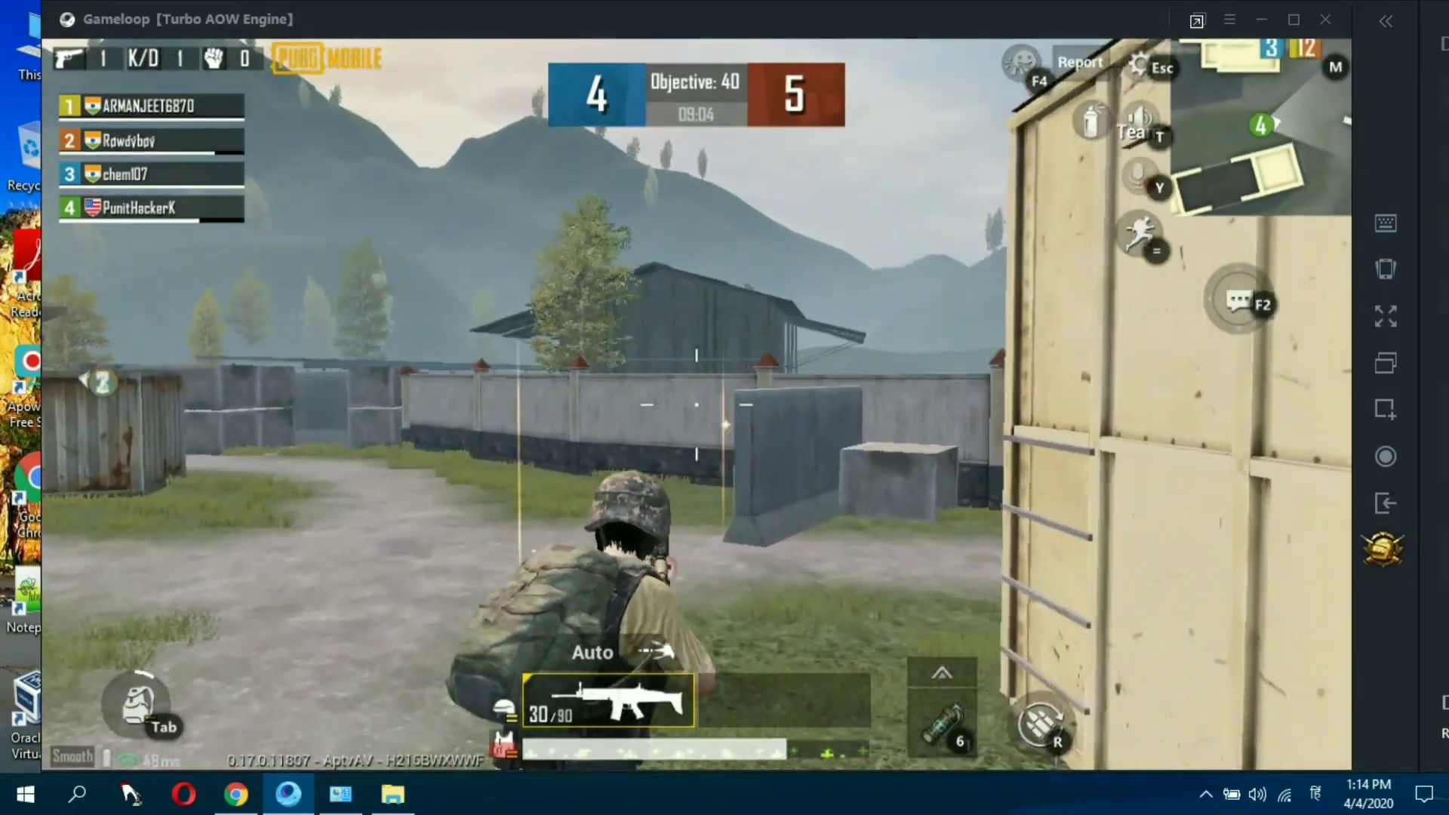
key("w")
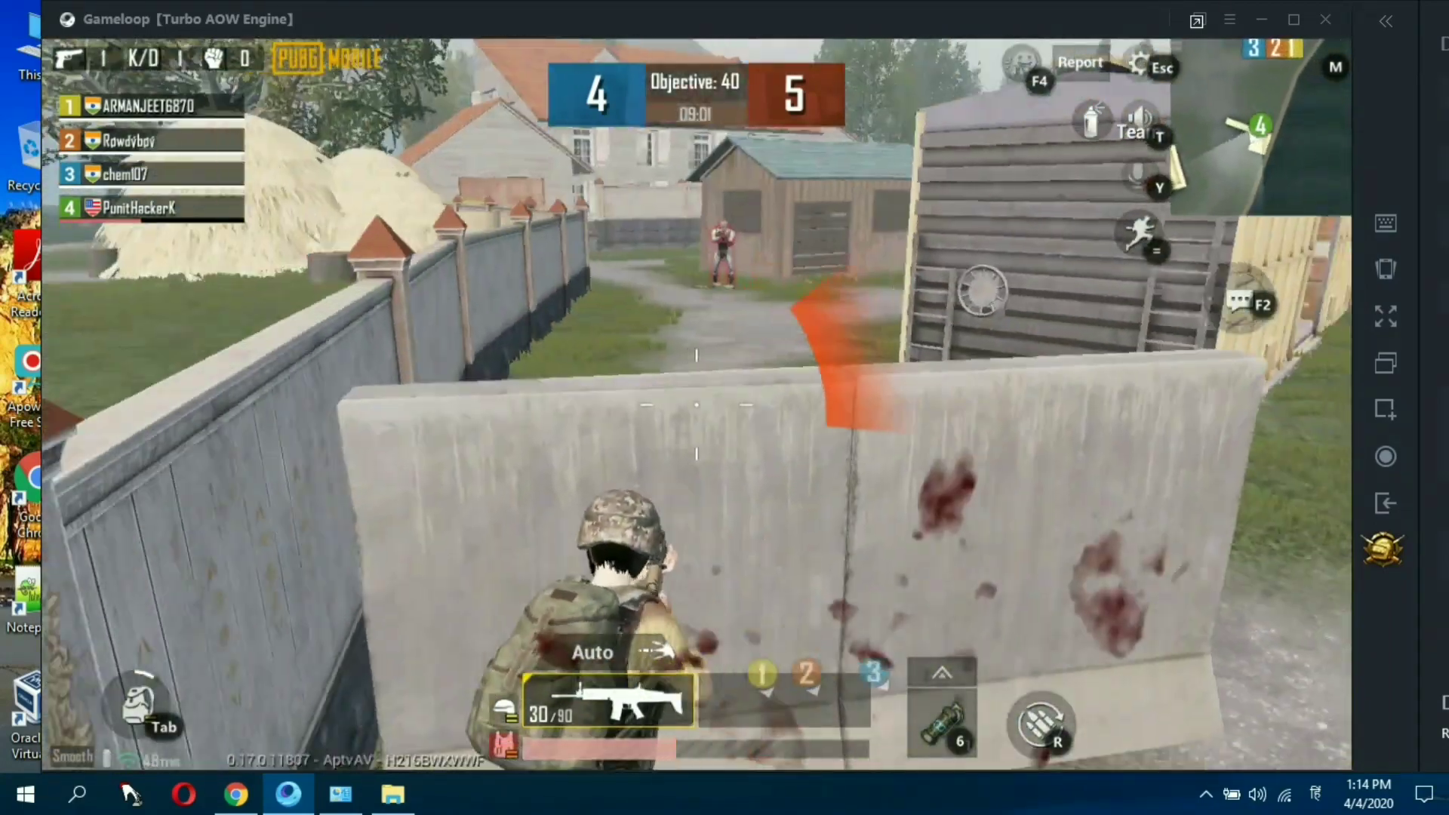
key("w")
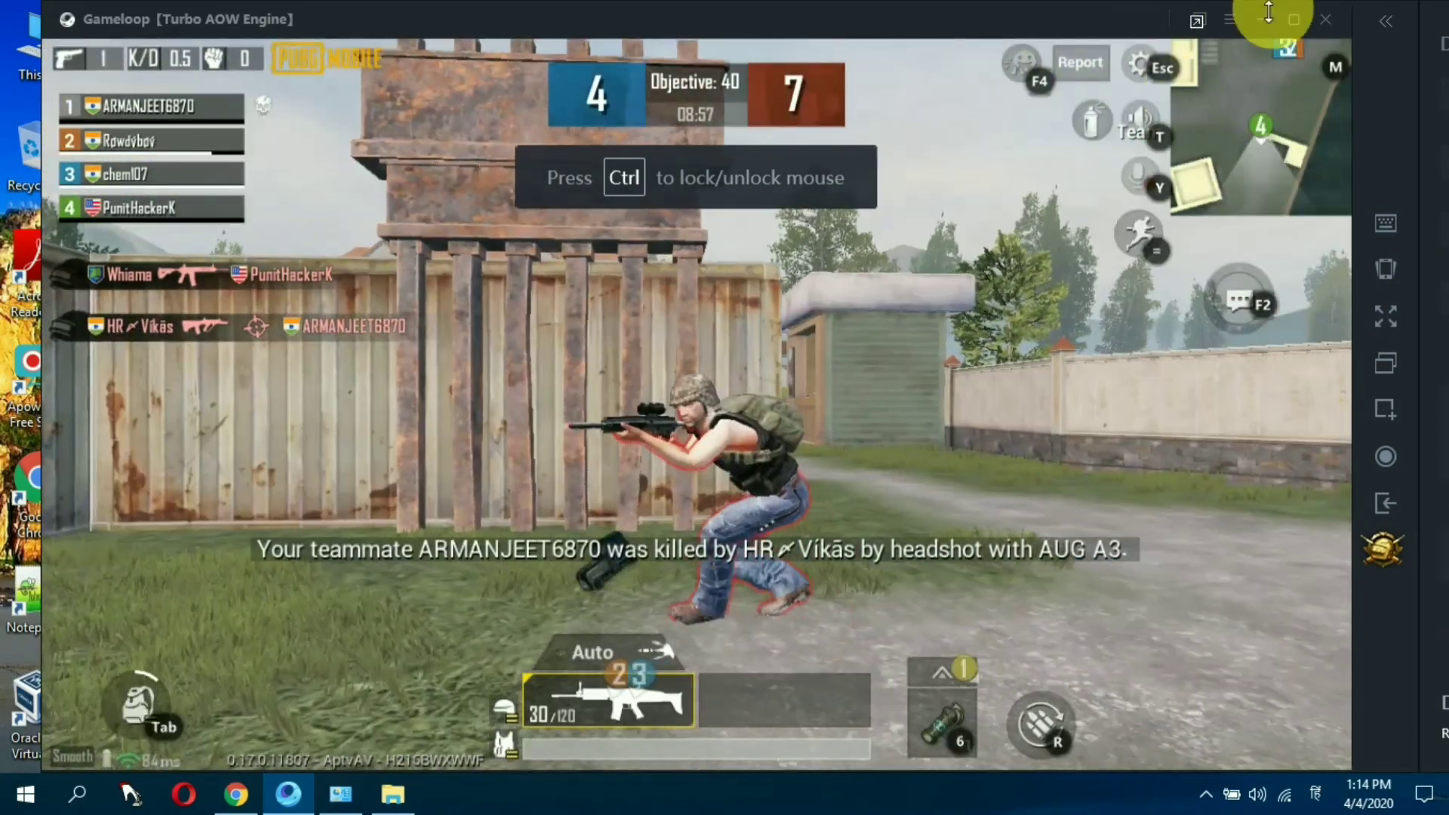
- Exit the Gameloop emulator and refresh the Windows desktop repeatedly
left_click(1334, 15)
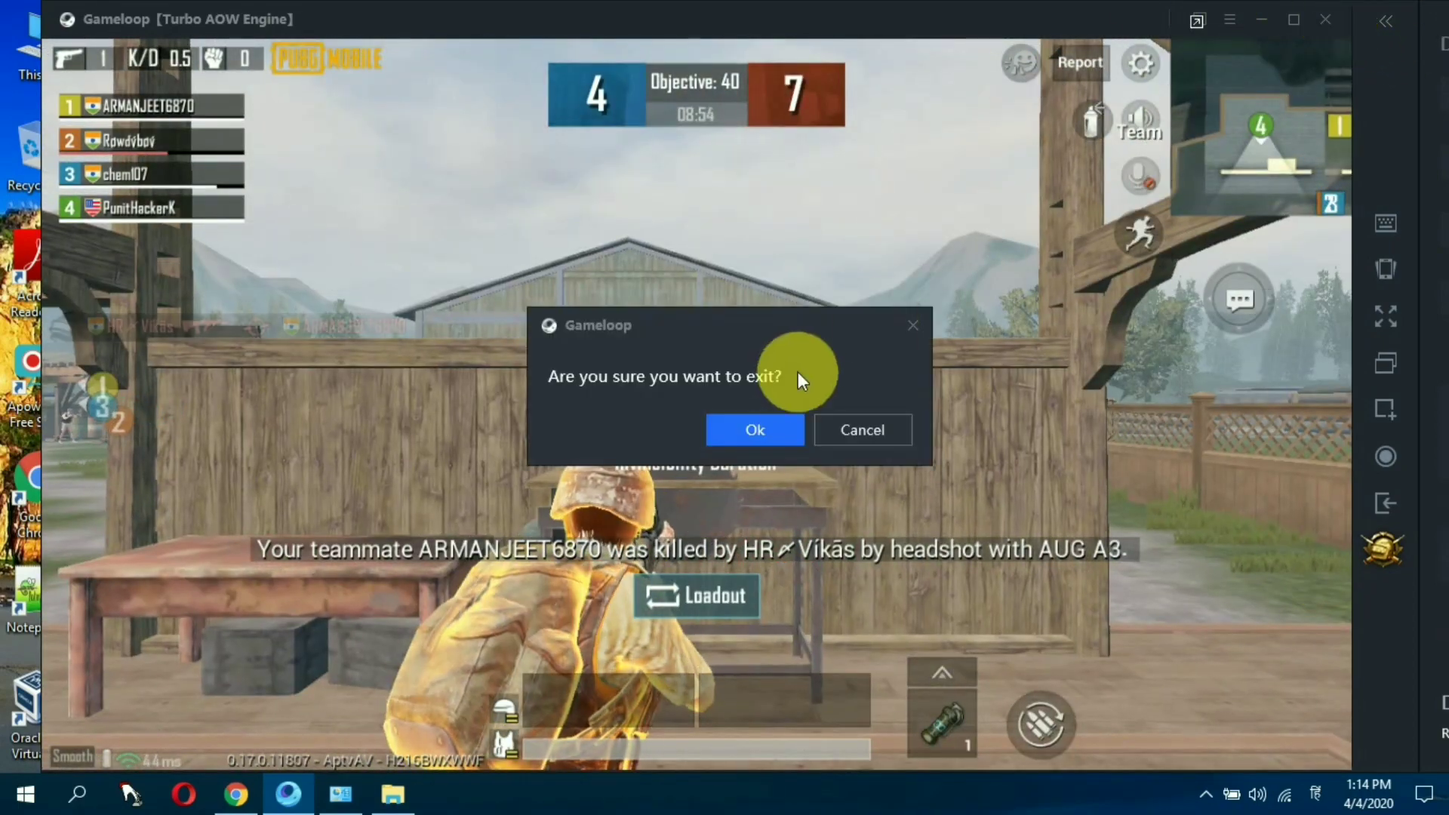
left_click(755, 432)
right_click(604, 332)
left_click(683, 391)
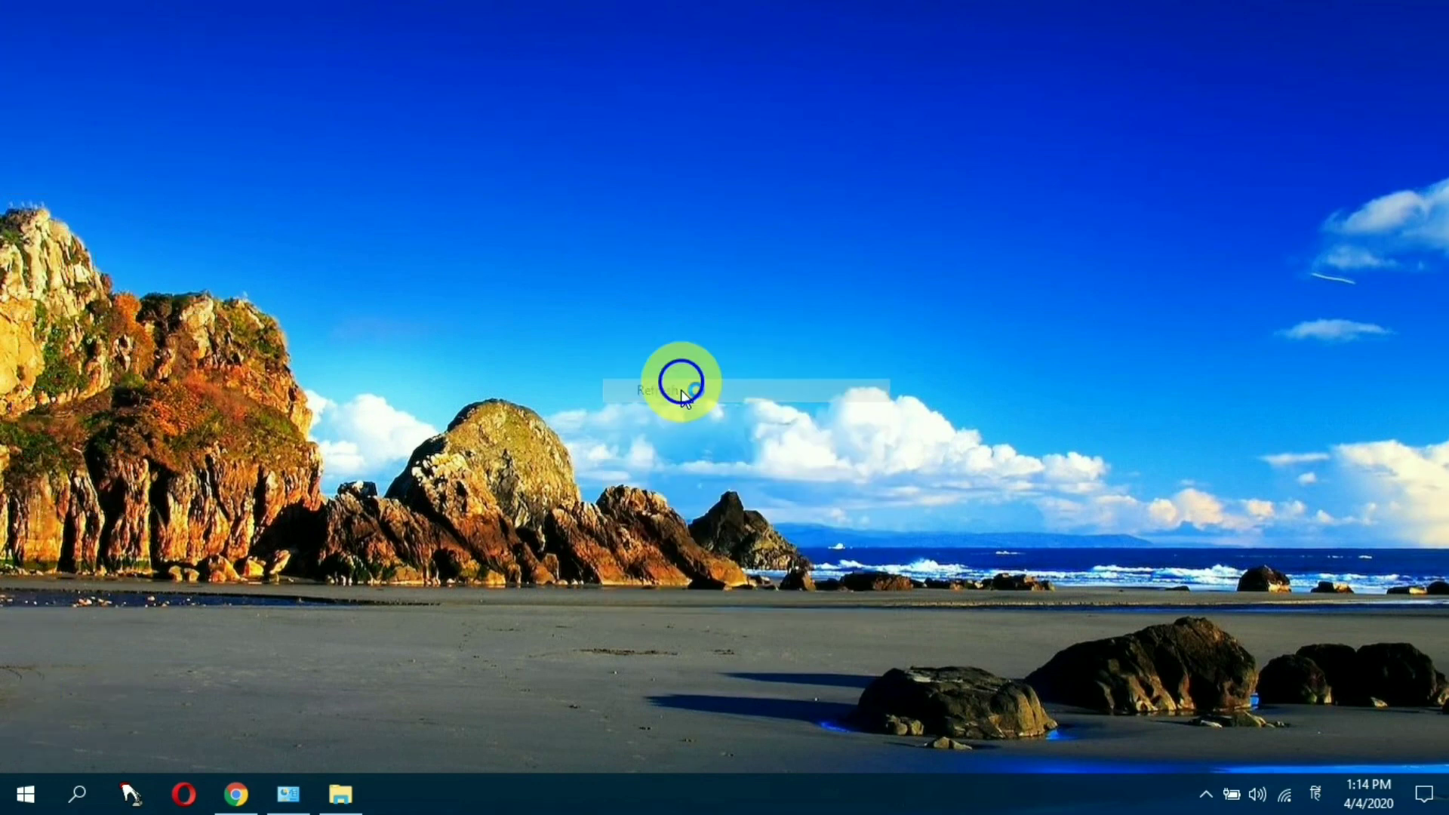
right_click(681, 381)
left_click(774, 444)
right_click(727, 406)
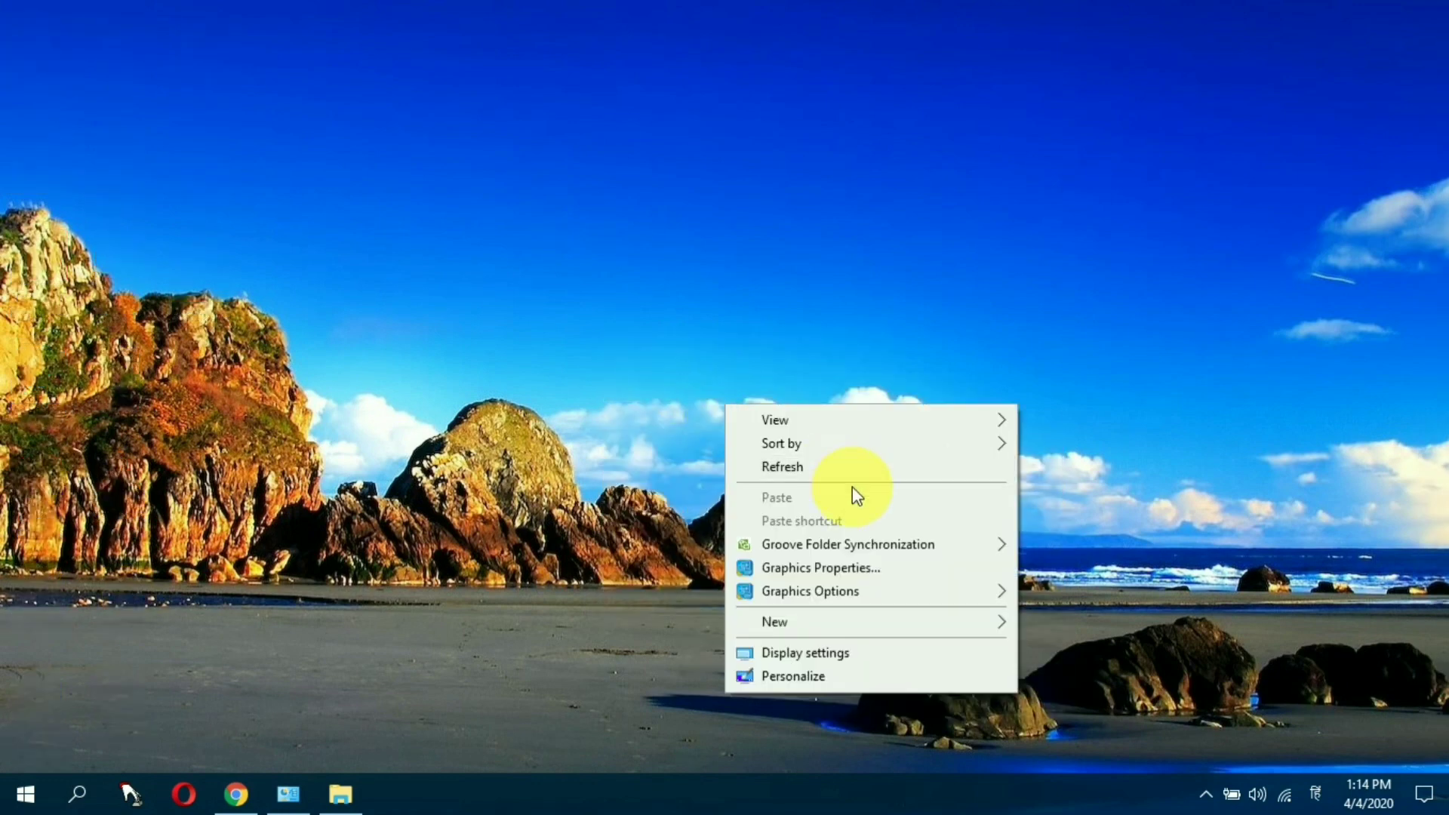
left_click(826, 474)
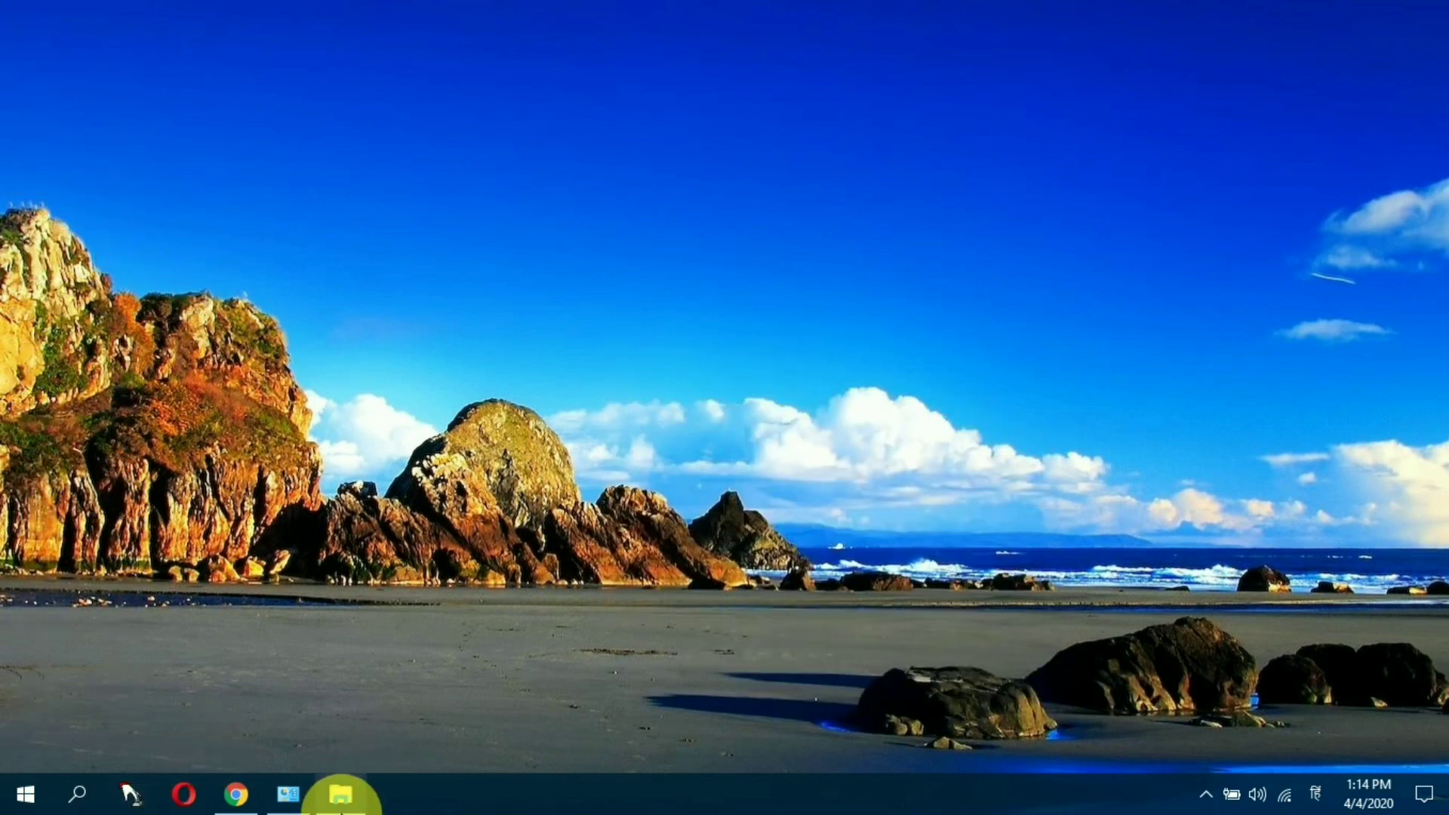
- Close File Explorer and the other open system window, and refresh the desktop once more
left_click(340, 794)
left_click(1432, 11)
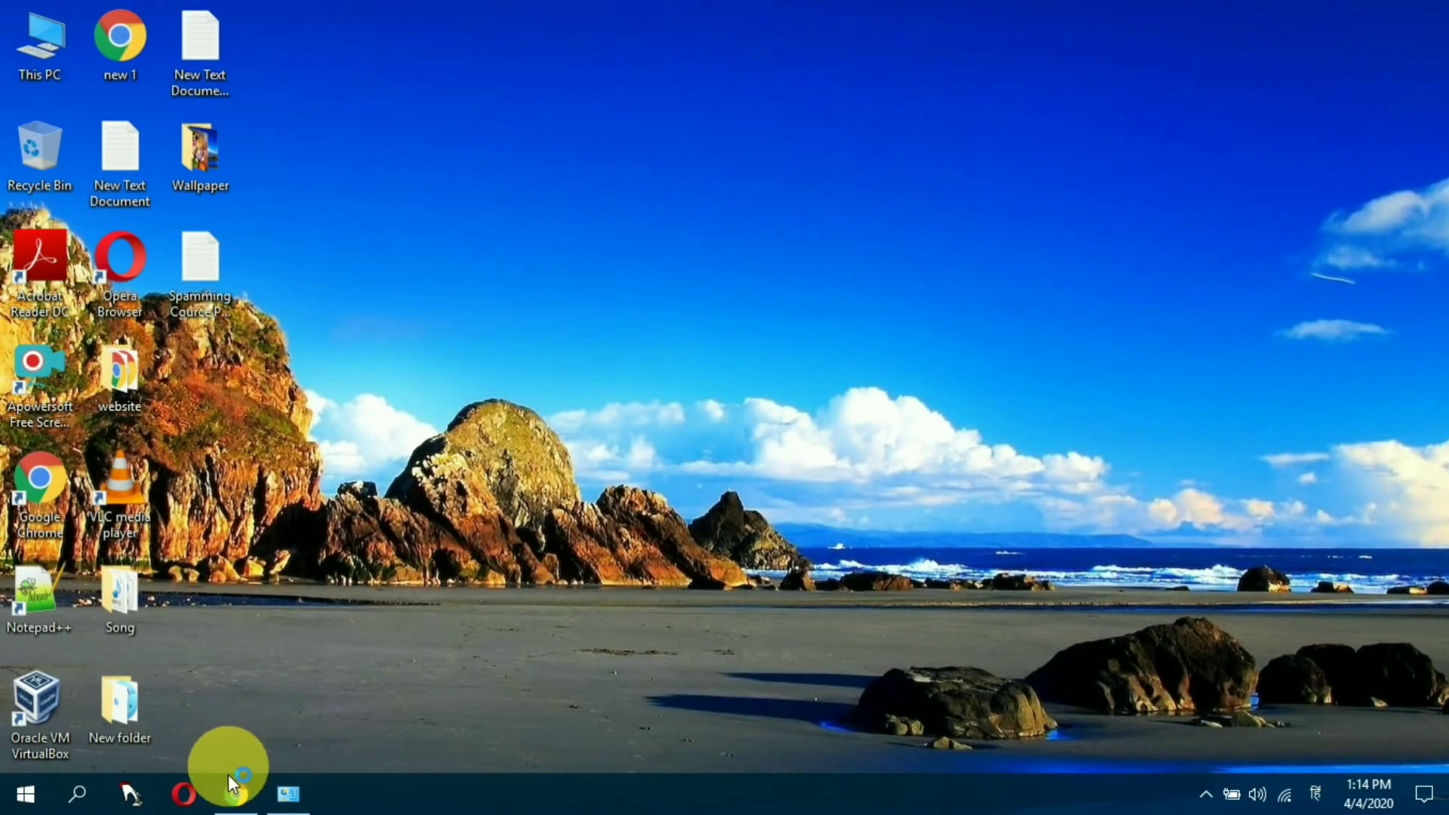
left_click(288, 792)
left_click(1432, 11)
right_click(636, 256)
left_click(770, 315)
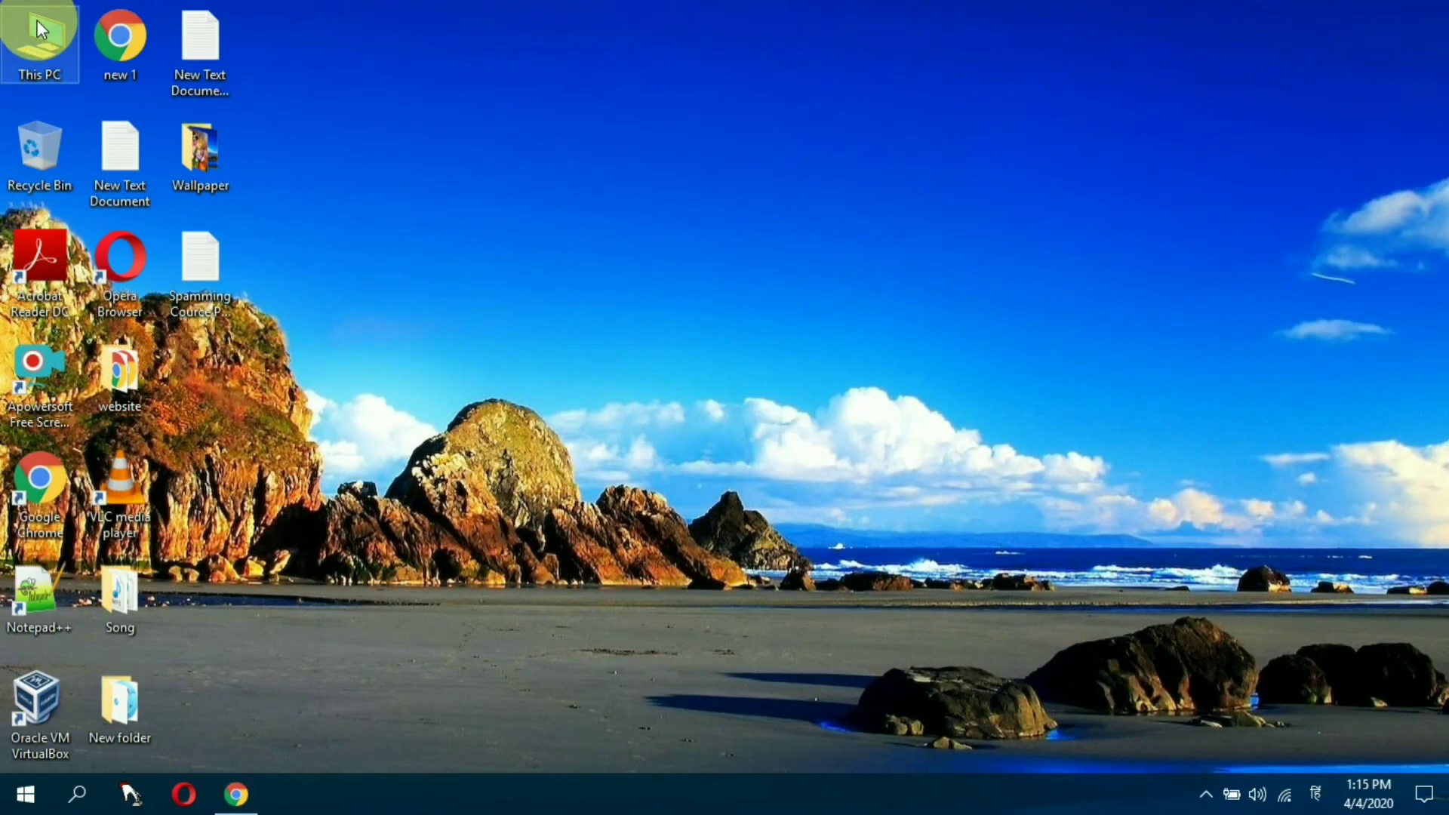
- Switch to Chrome and search Google for "gameloop pubg"
left_click(236, 794)
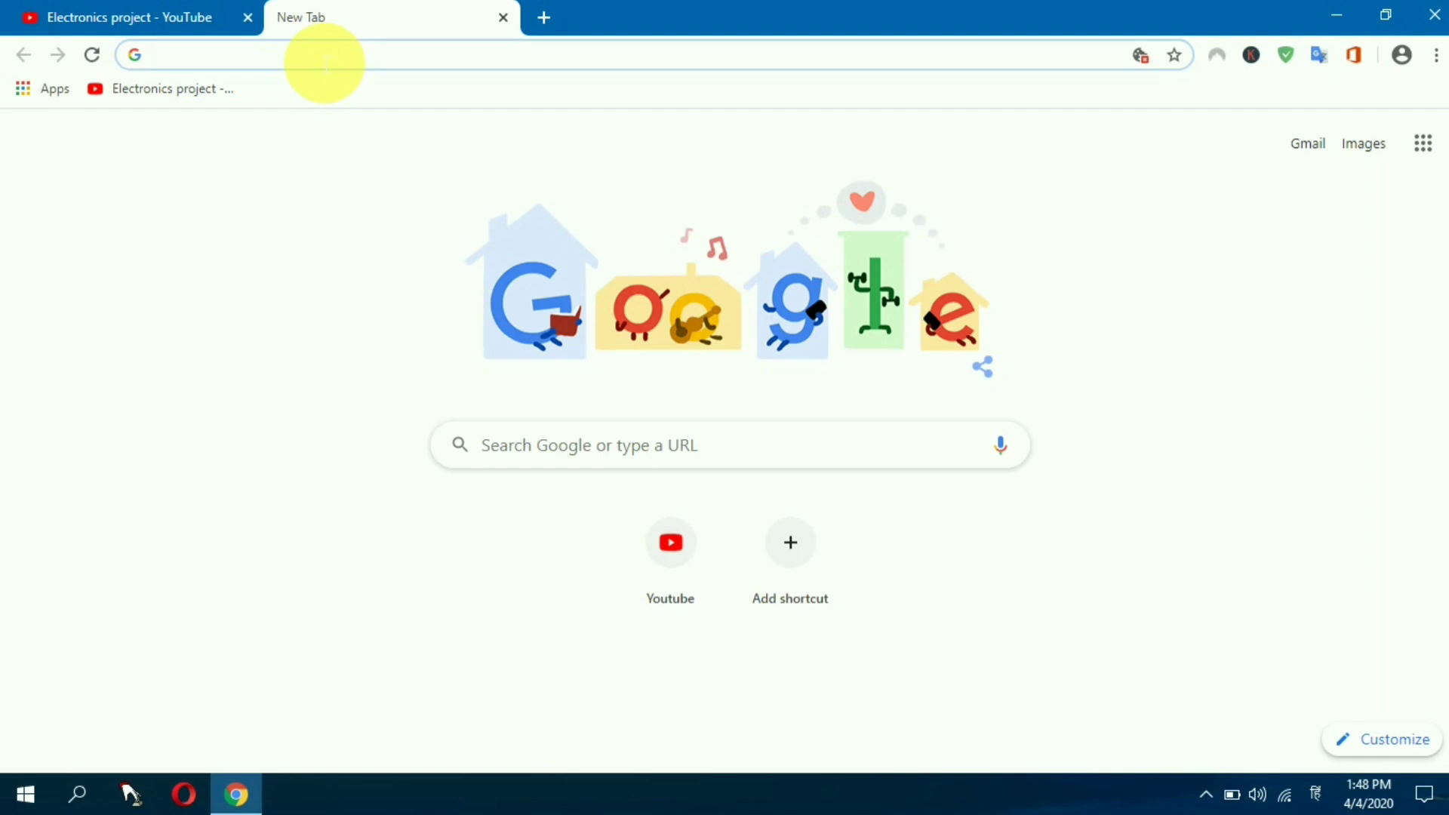
type("game")
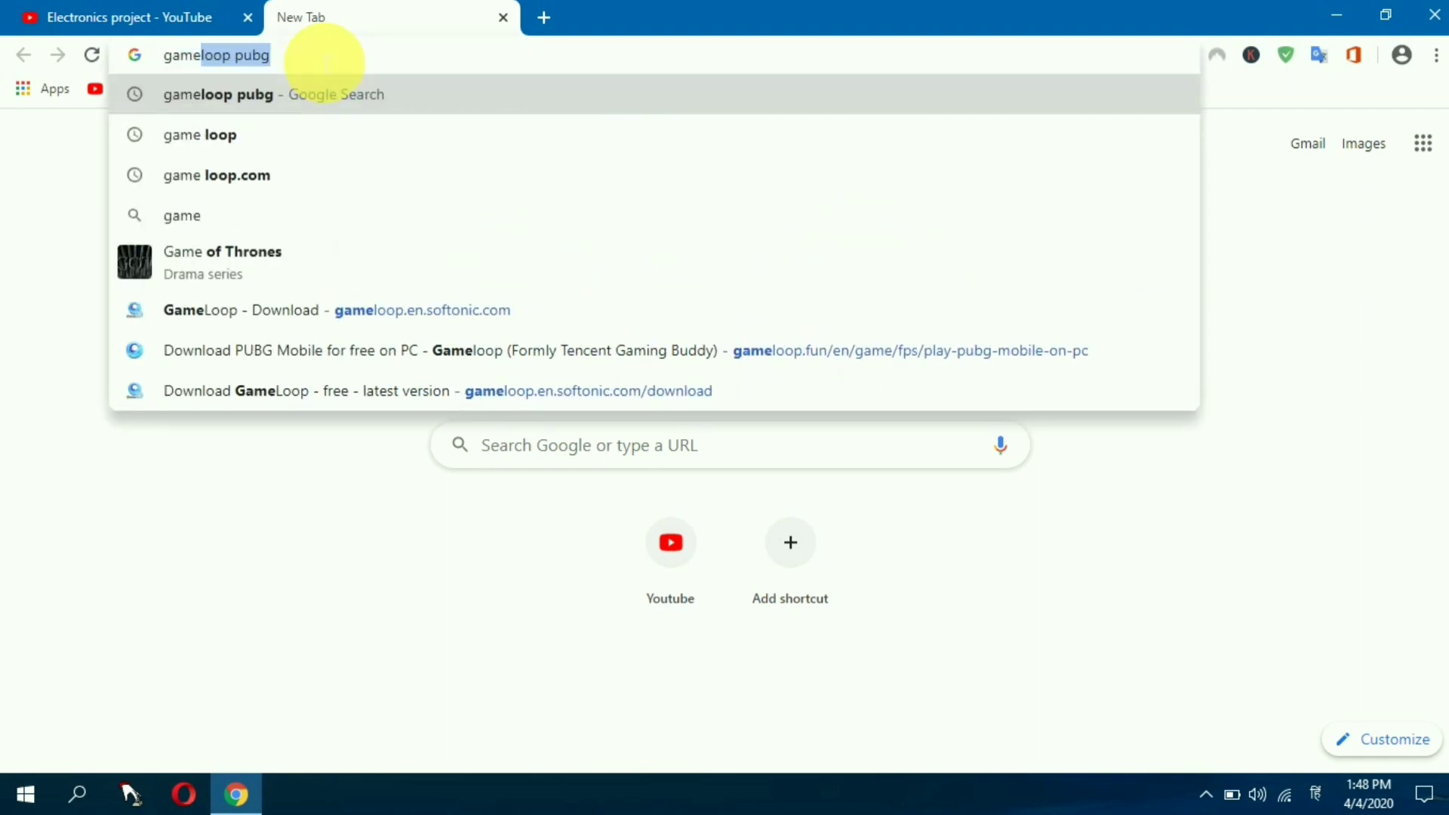
type("lop")
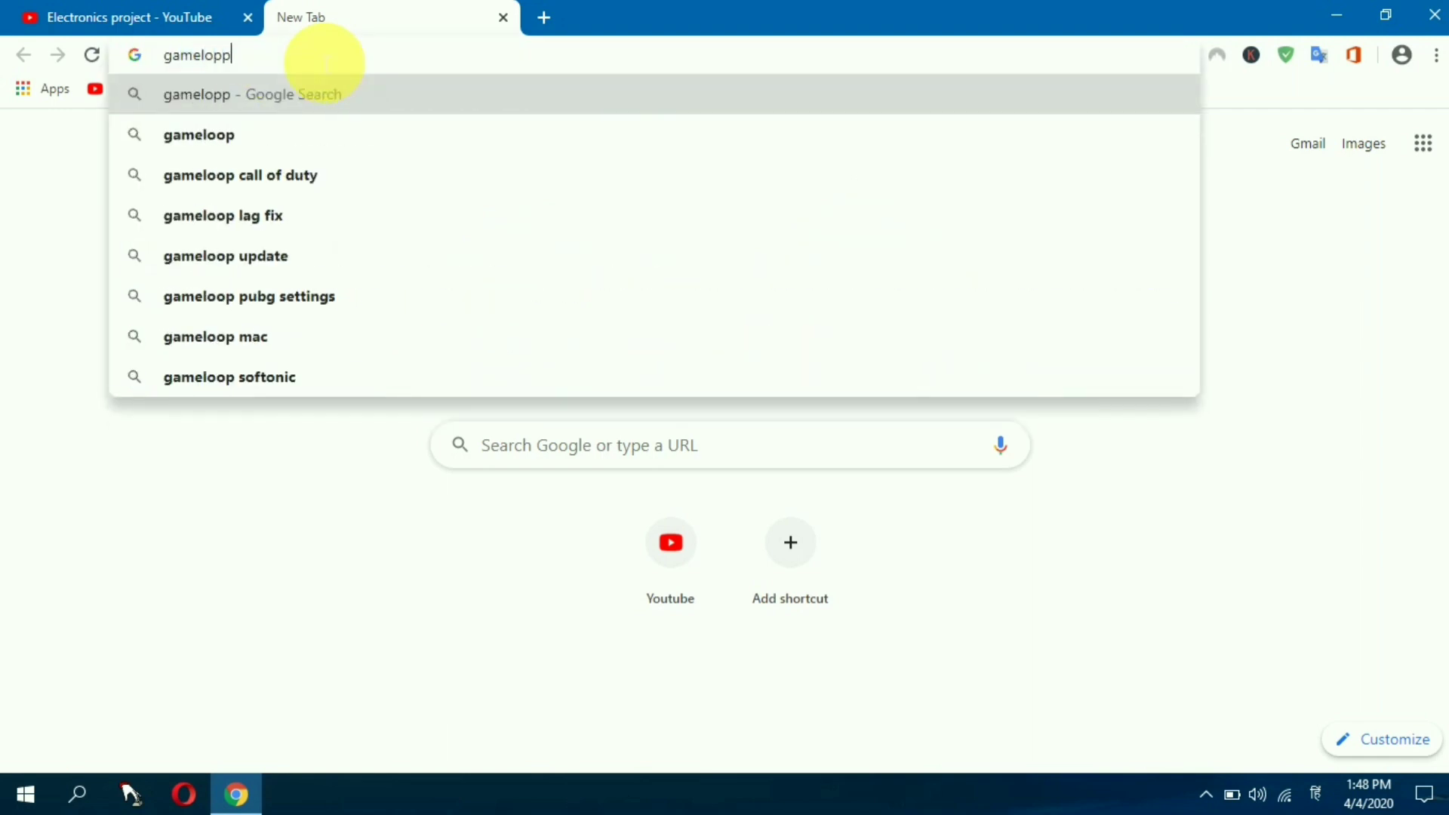
key("BackSpace")
type("op")
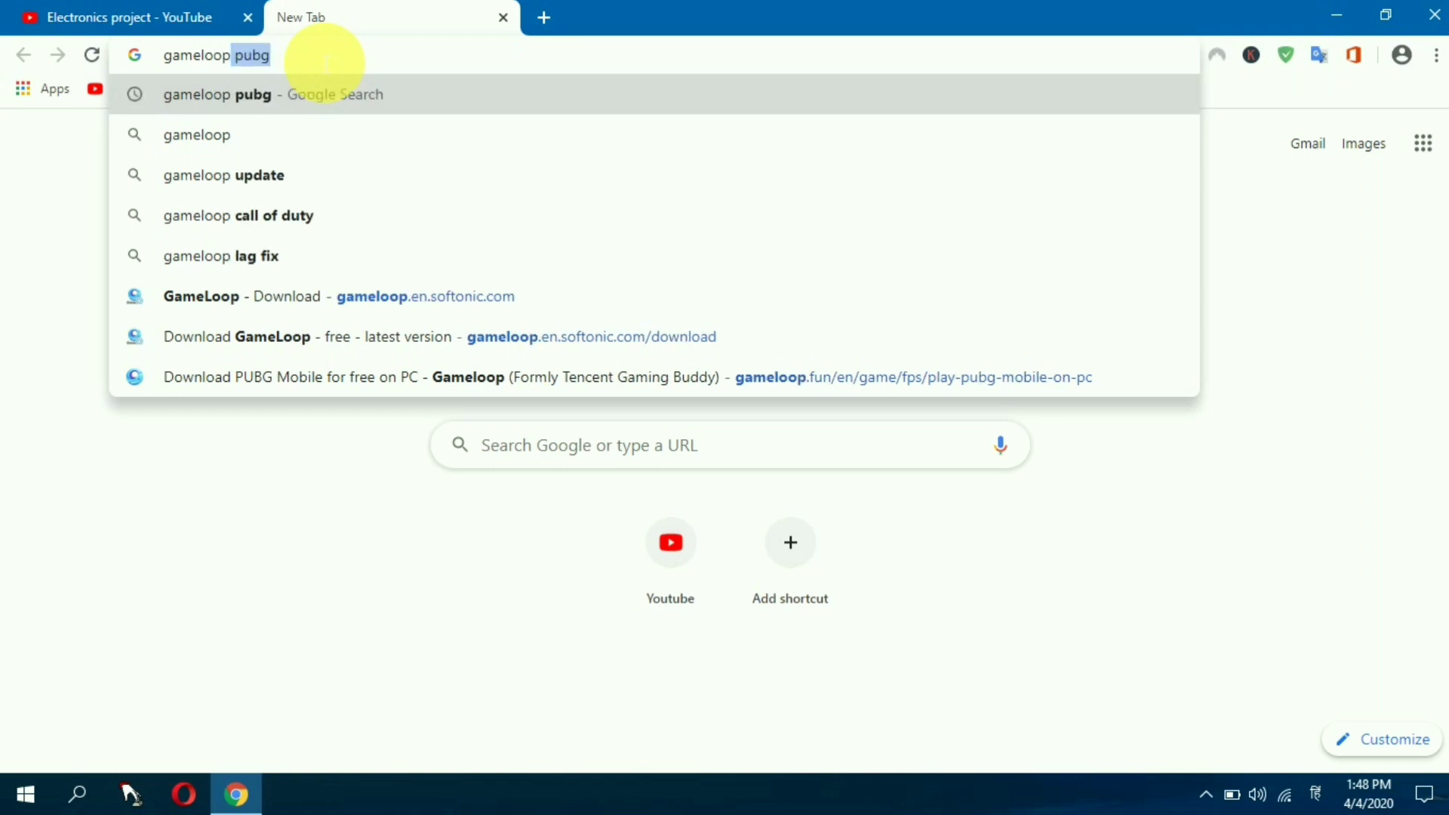
type("pubg")
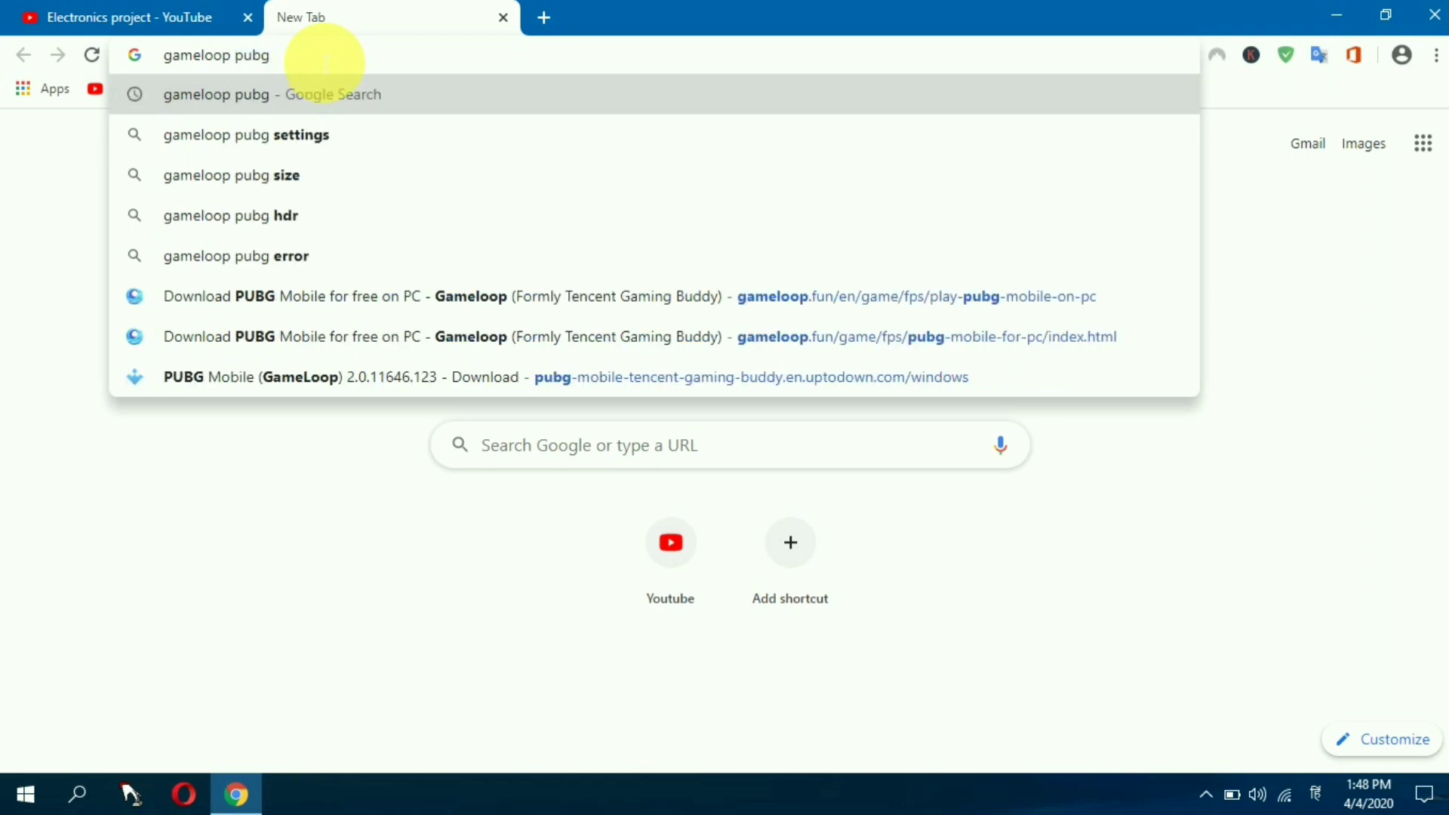
key("Return")
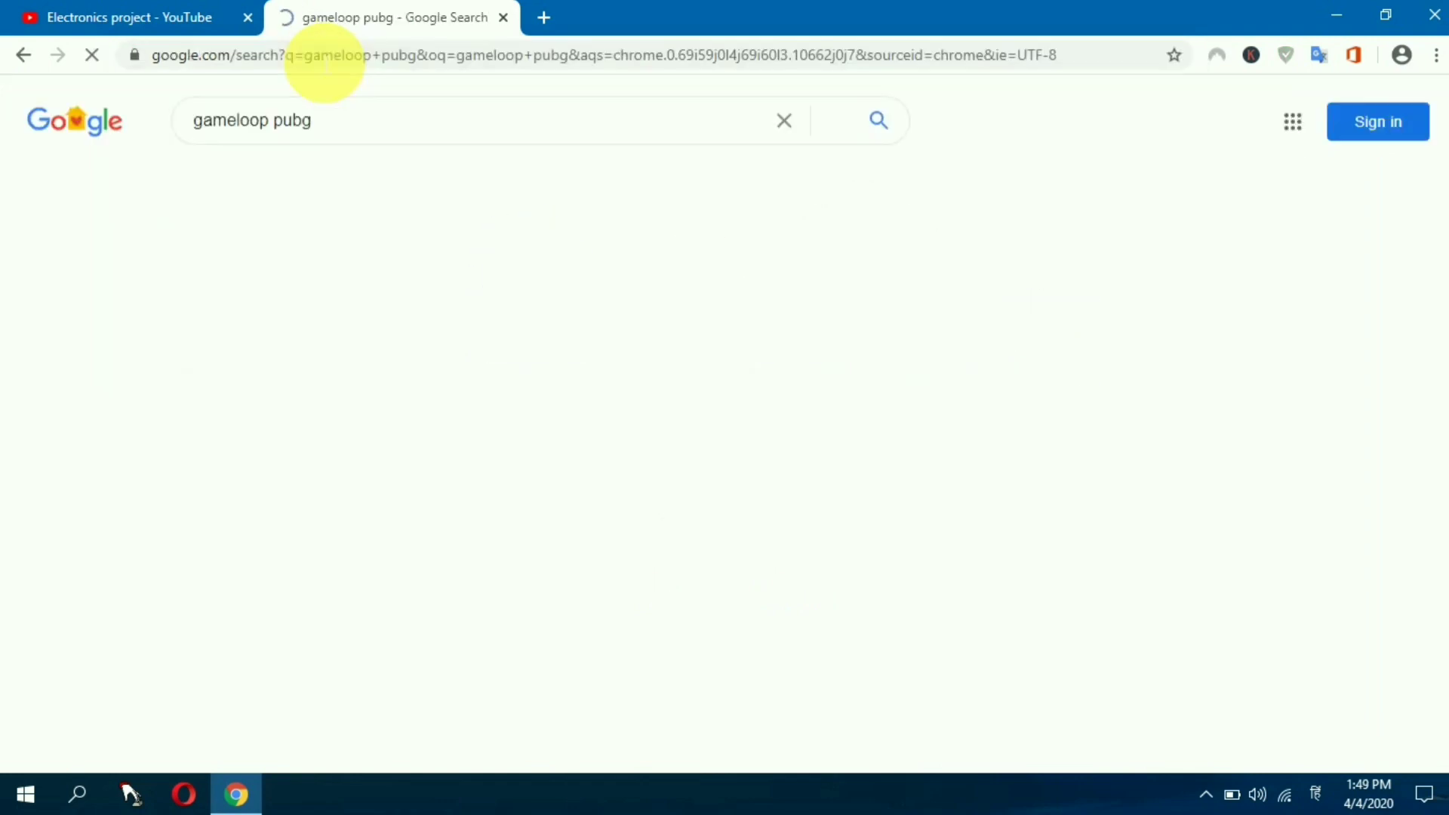
- Open Softonic's "GameLoop - Download" search result and start the free download for Windows
scroll(377, 393, "down", 5)
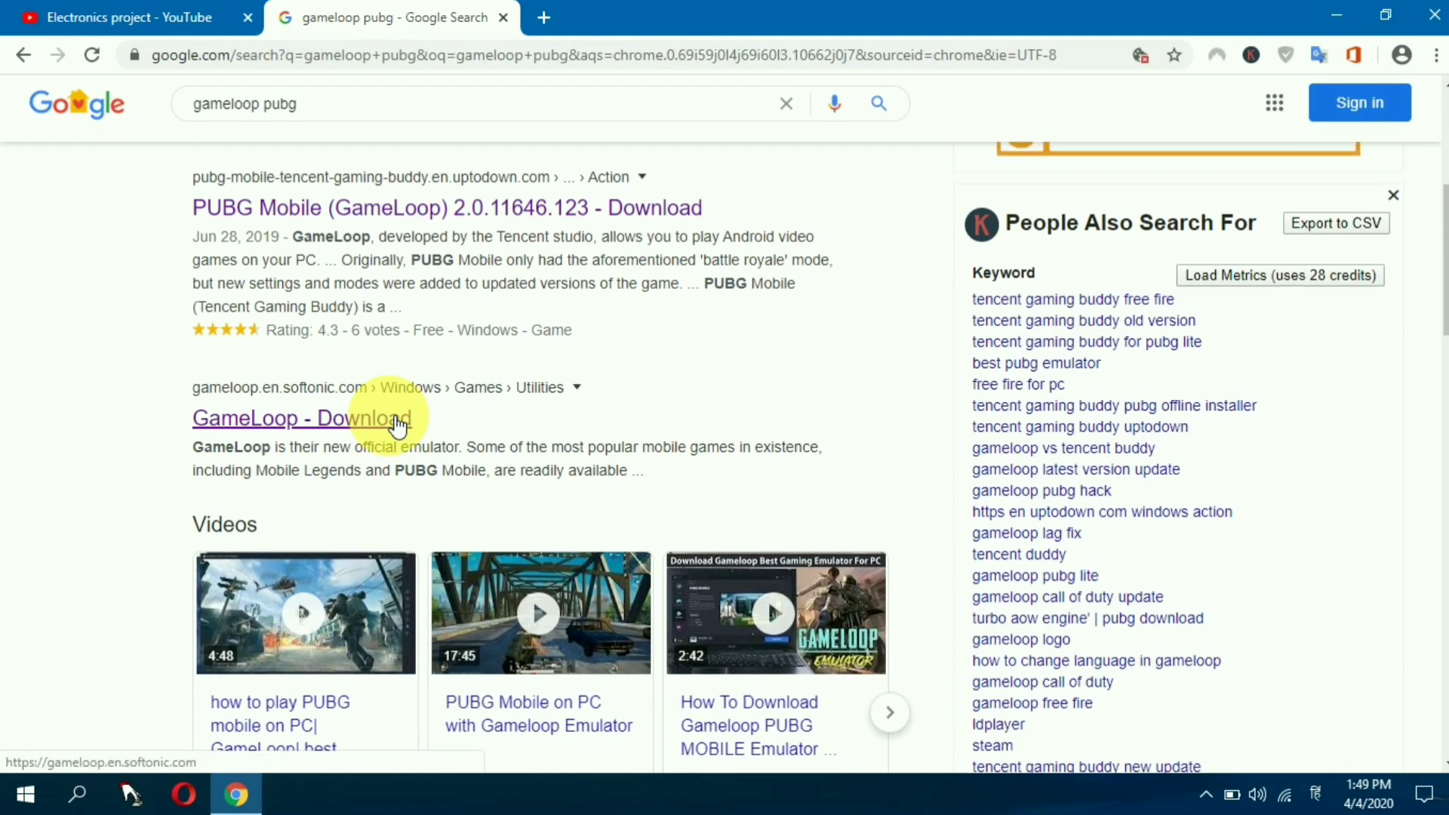
scroll(398, 426, "down", 1)
scroll(404, 388, "up", 7)
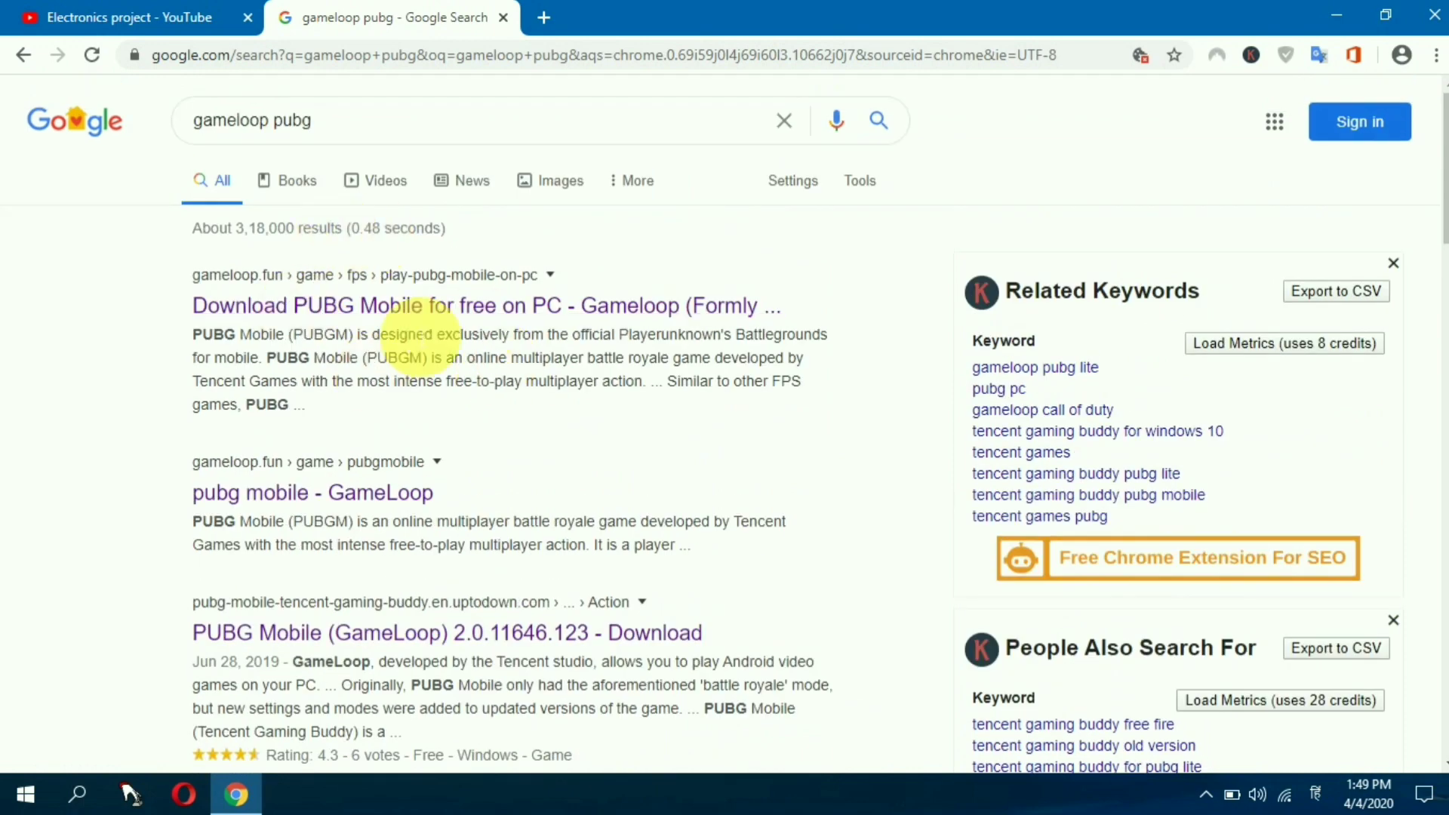
scroll(501, 355, "down", 5)
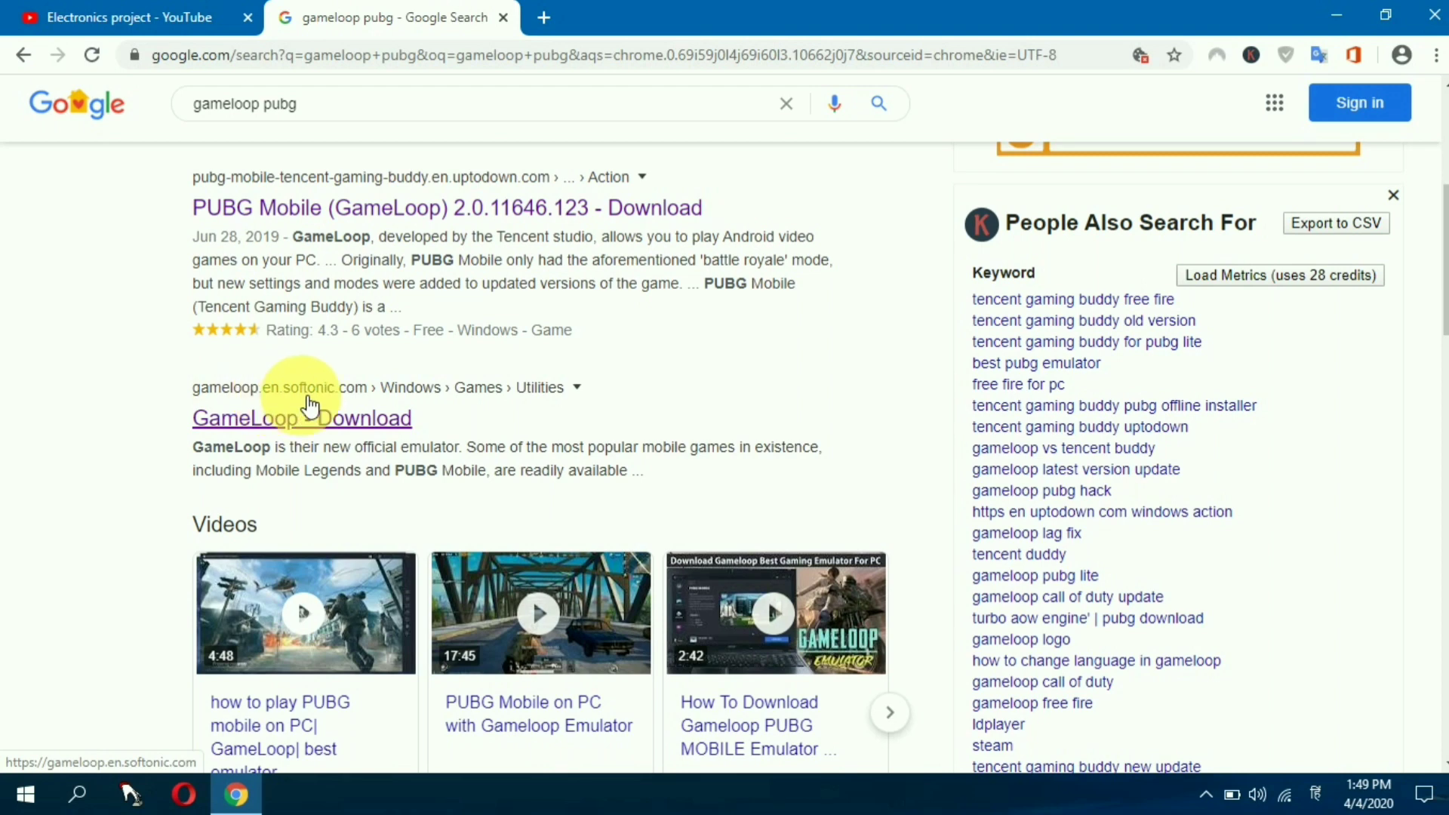
left_click(338, 426)
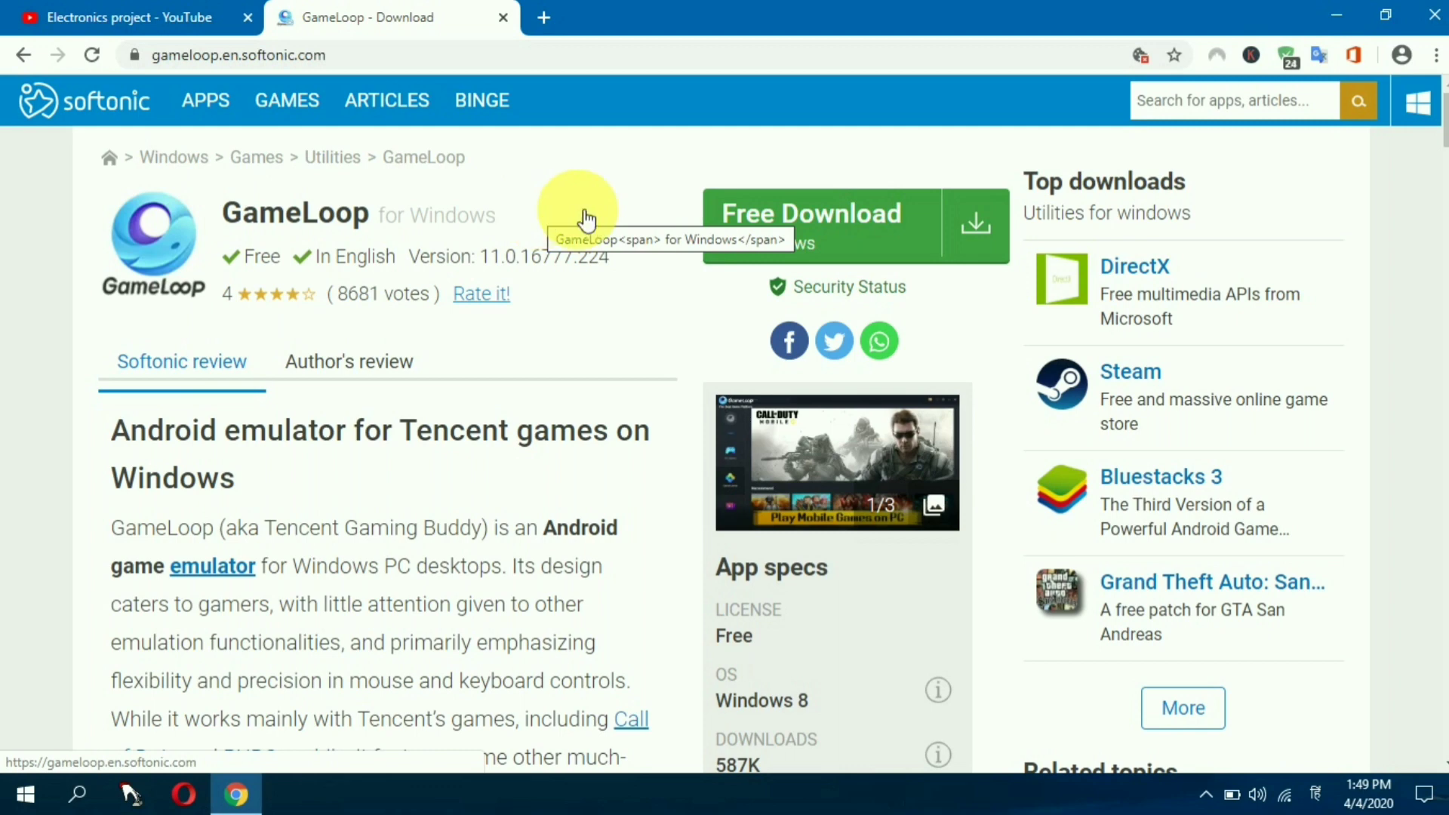
left_click(830, 223)
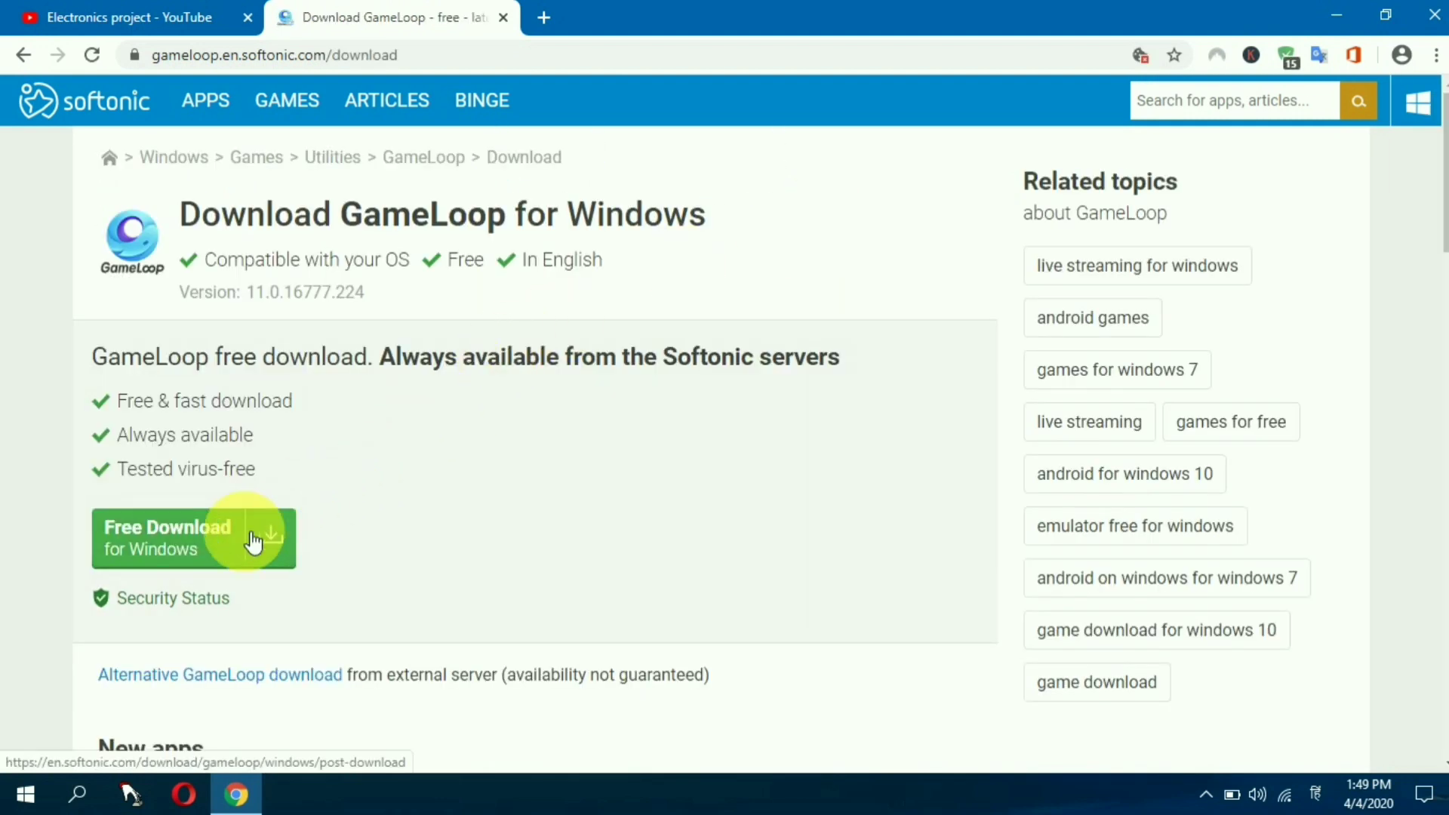
left_click(246, 536)
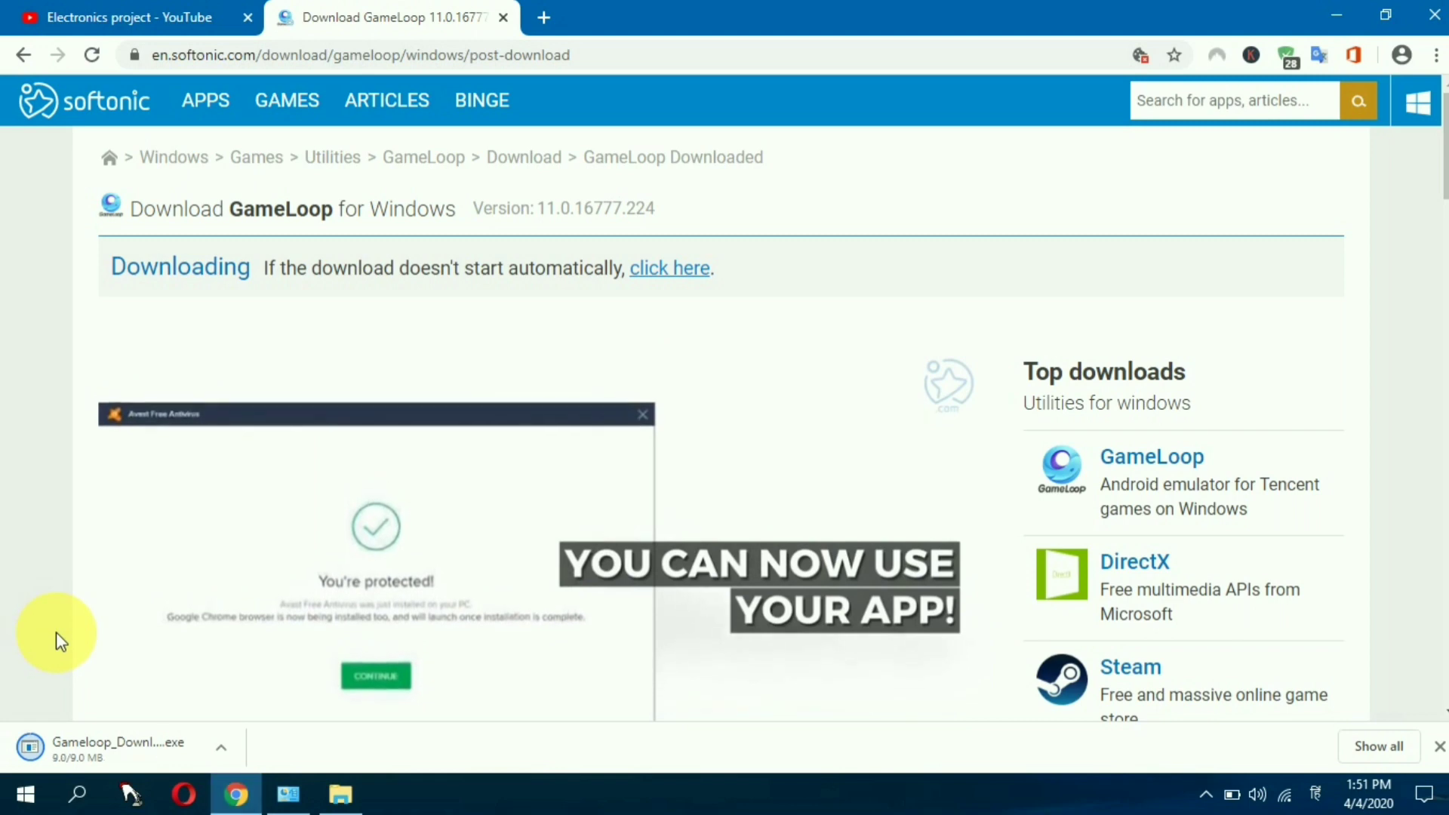
- Show the downloaded Gameloop installer in its folder and run it as administrator, allowing it to make changes
right_click(93, 746)
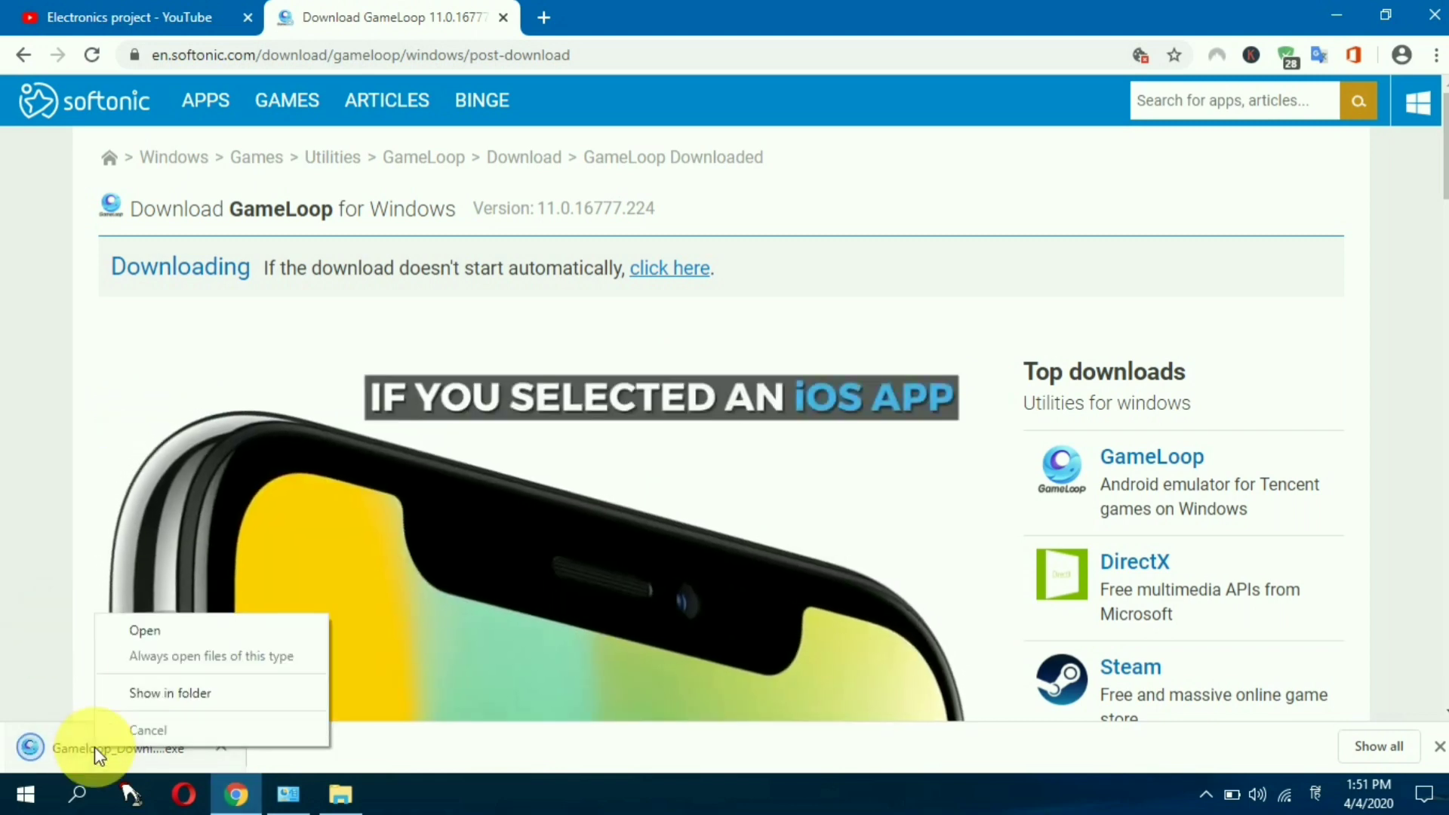
left_click(194, 689)
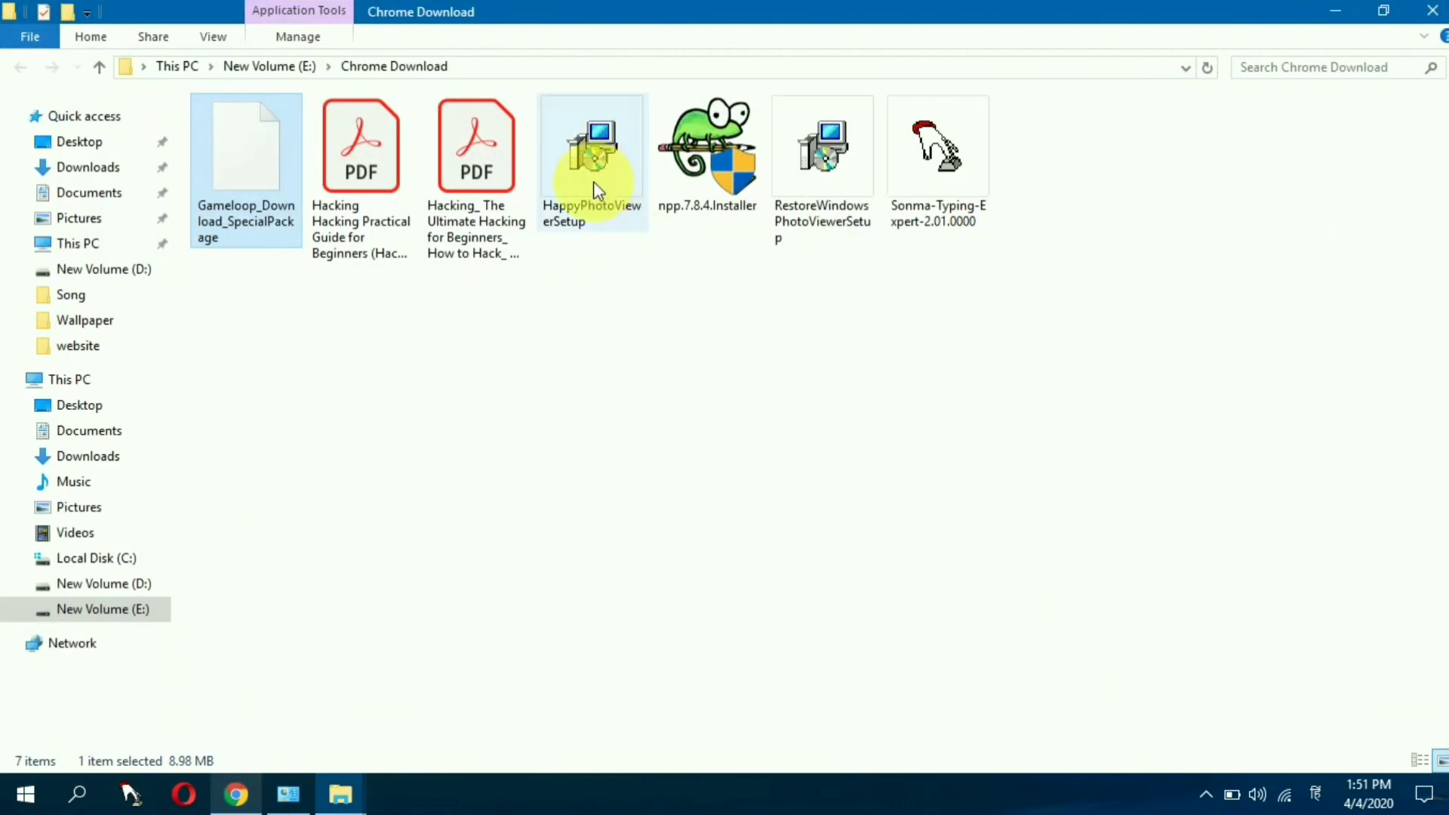
double_click(274, 176)
right_click(234, 173)
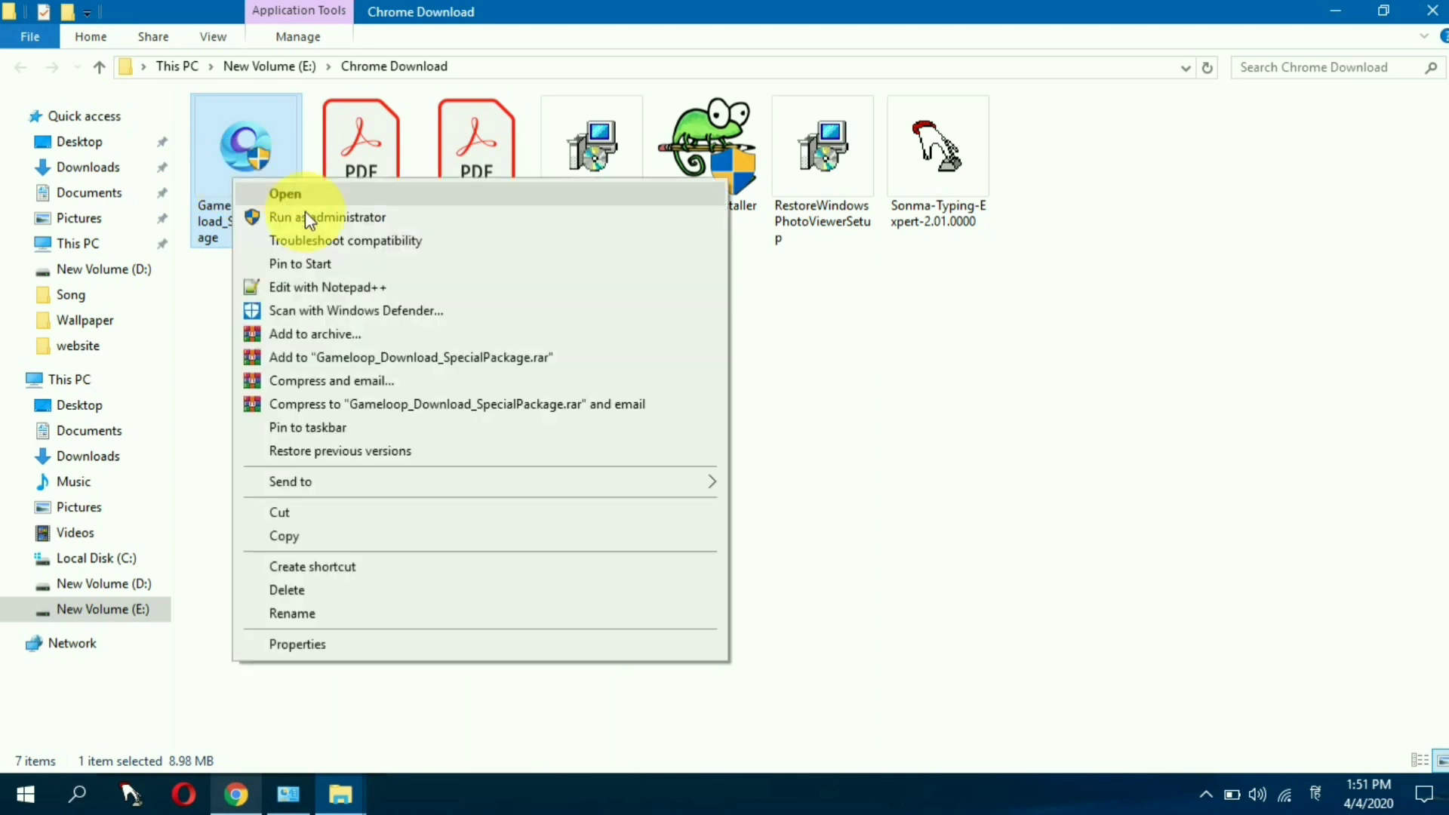
left_click(307, 219)
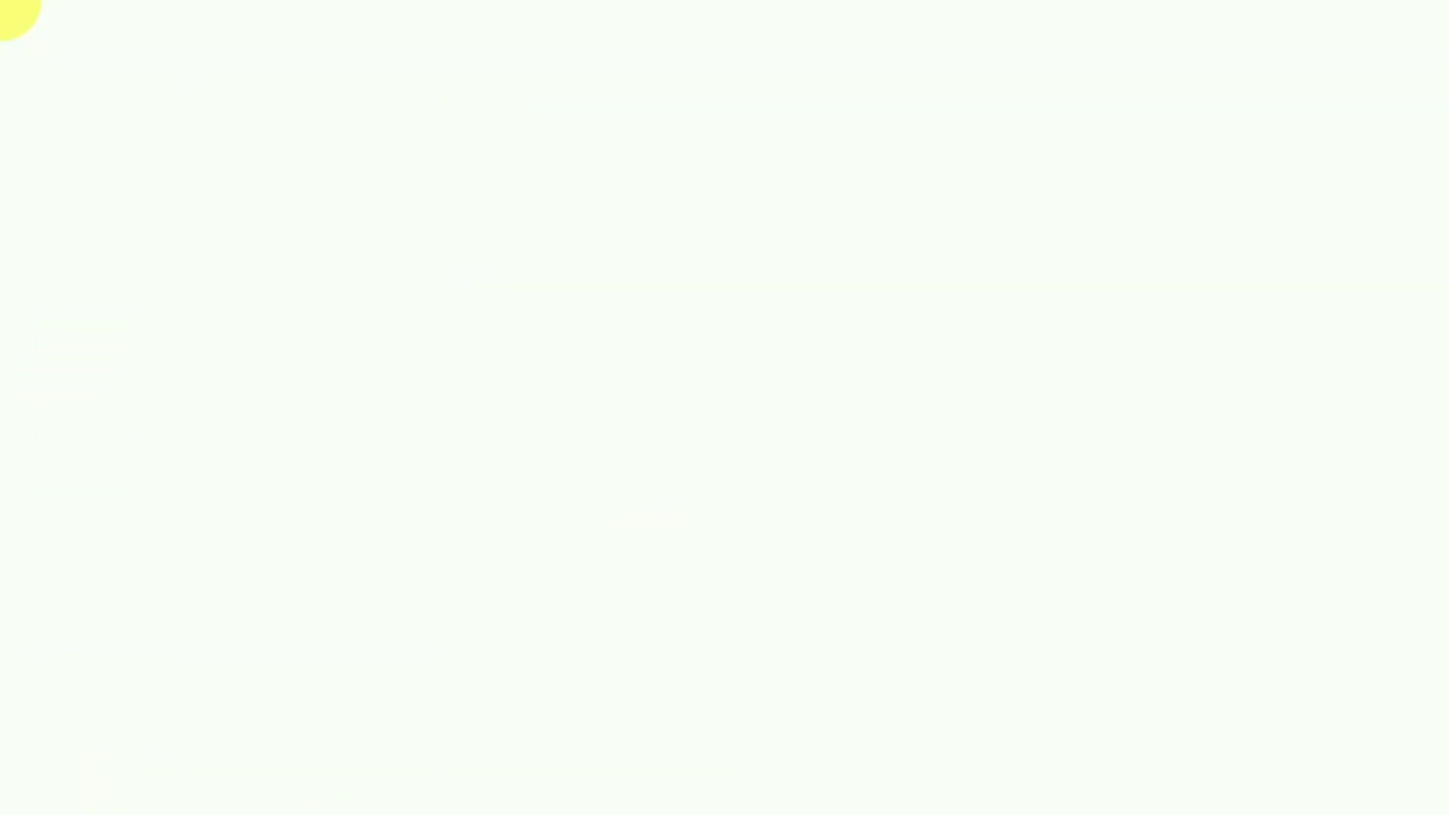
left_click(640, 551)
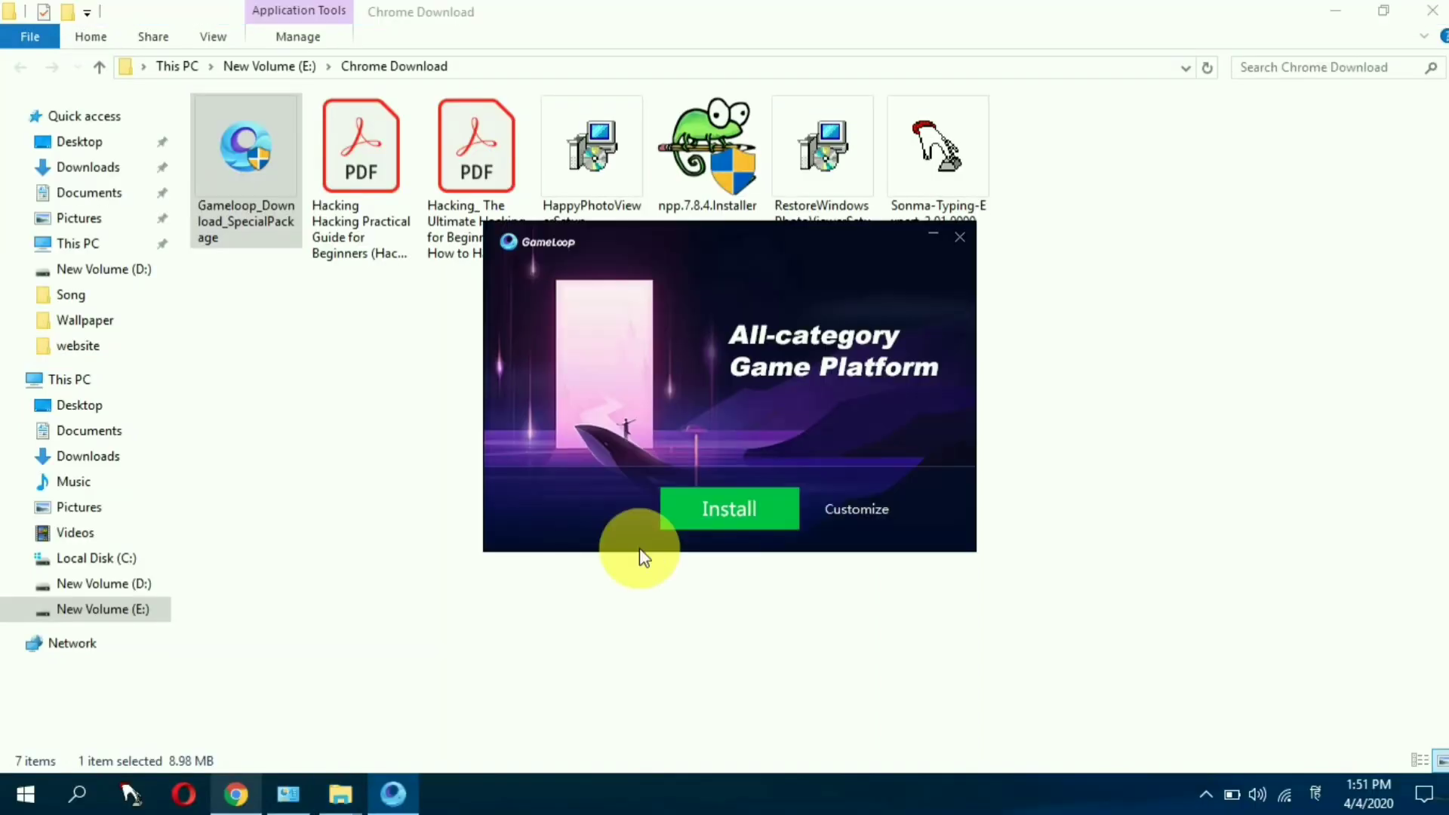
- Install GameLoop with the default settings and start it from the finished installer
left_click(751, 499)
left_click_drag(771, 236, 755, 236)
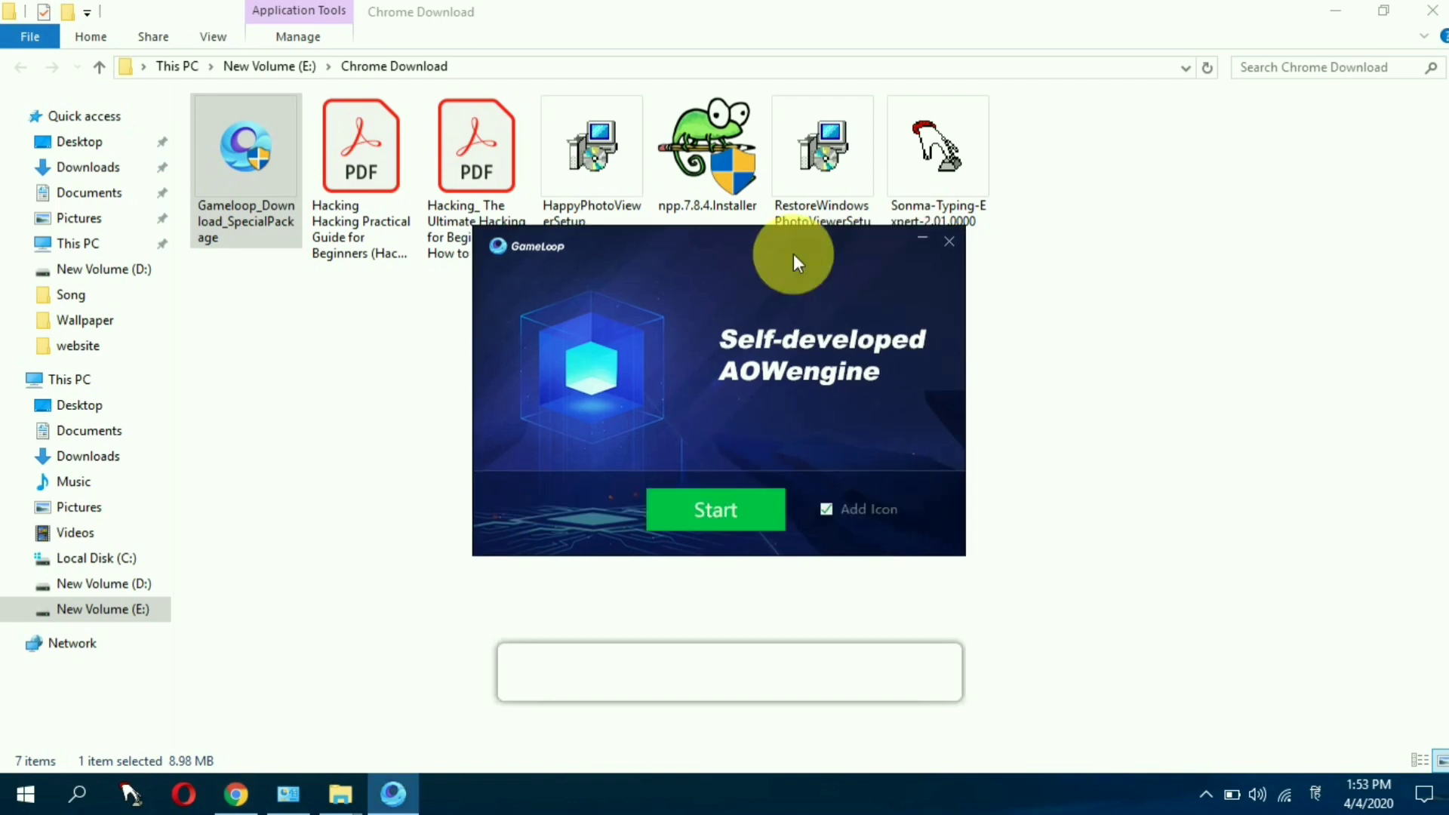
left_click_drag(794, 255, 790, 221)
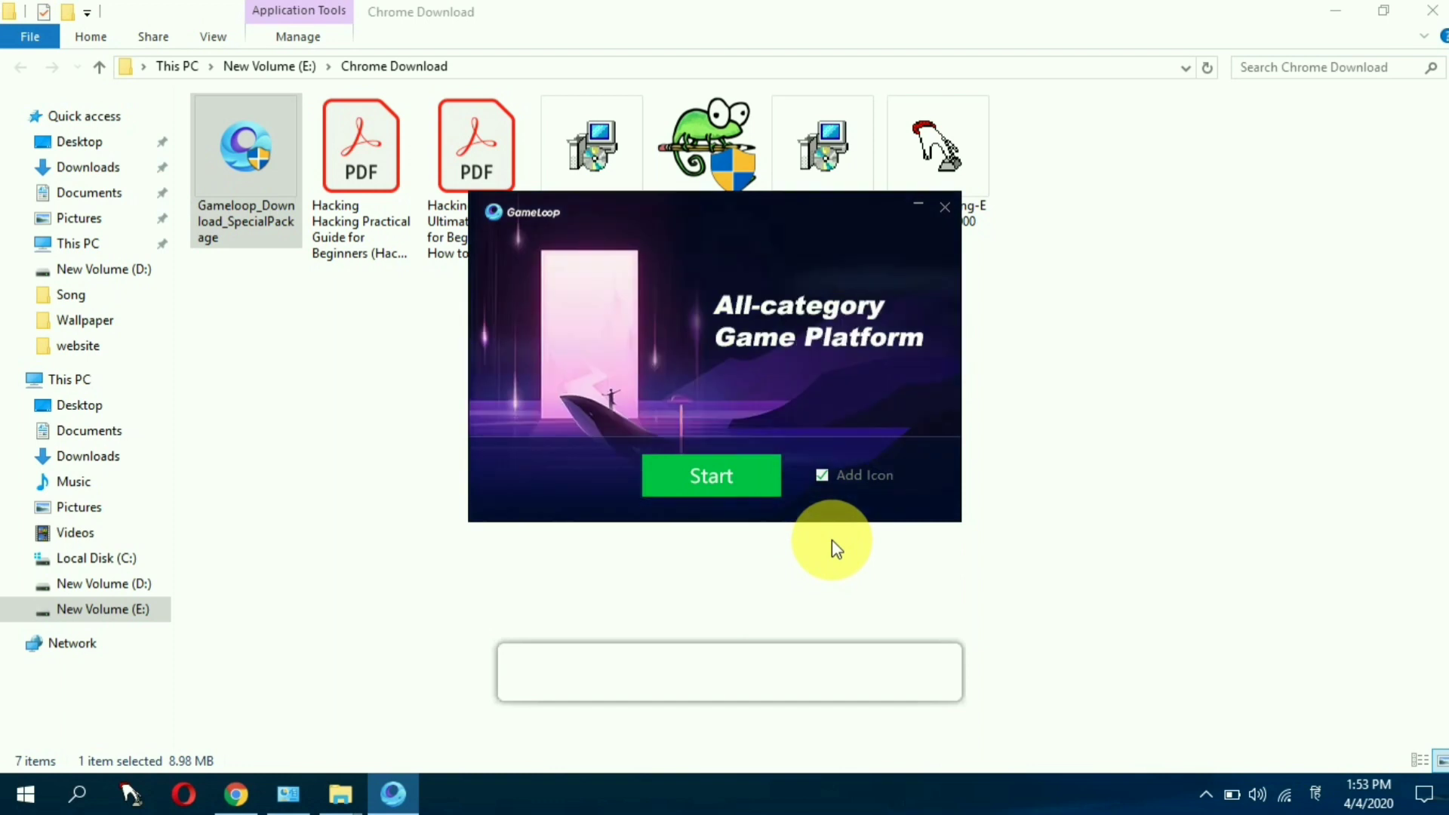
left_click(736, 481)
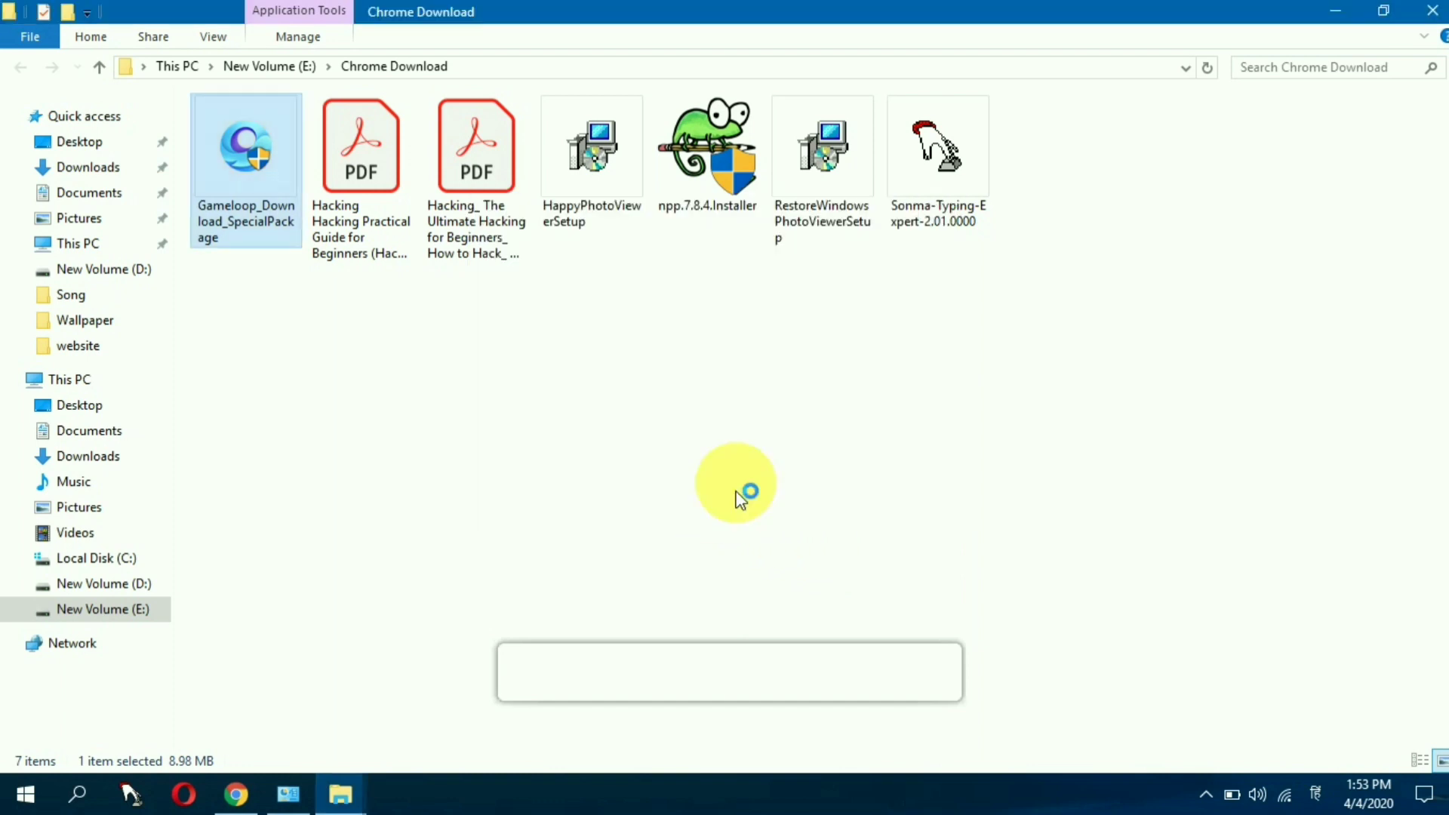
- Minimize the Chrome Download folder, move the GameLoop shortcut to an empty area of the desktop, and refresh the desktop
left_click(1351, 3)
left_click_drag(121, 698, 589, 284)
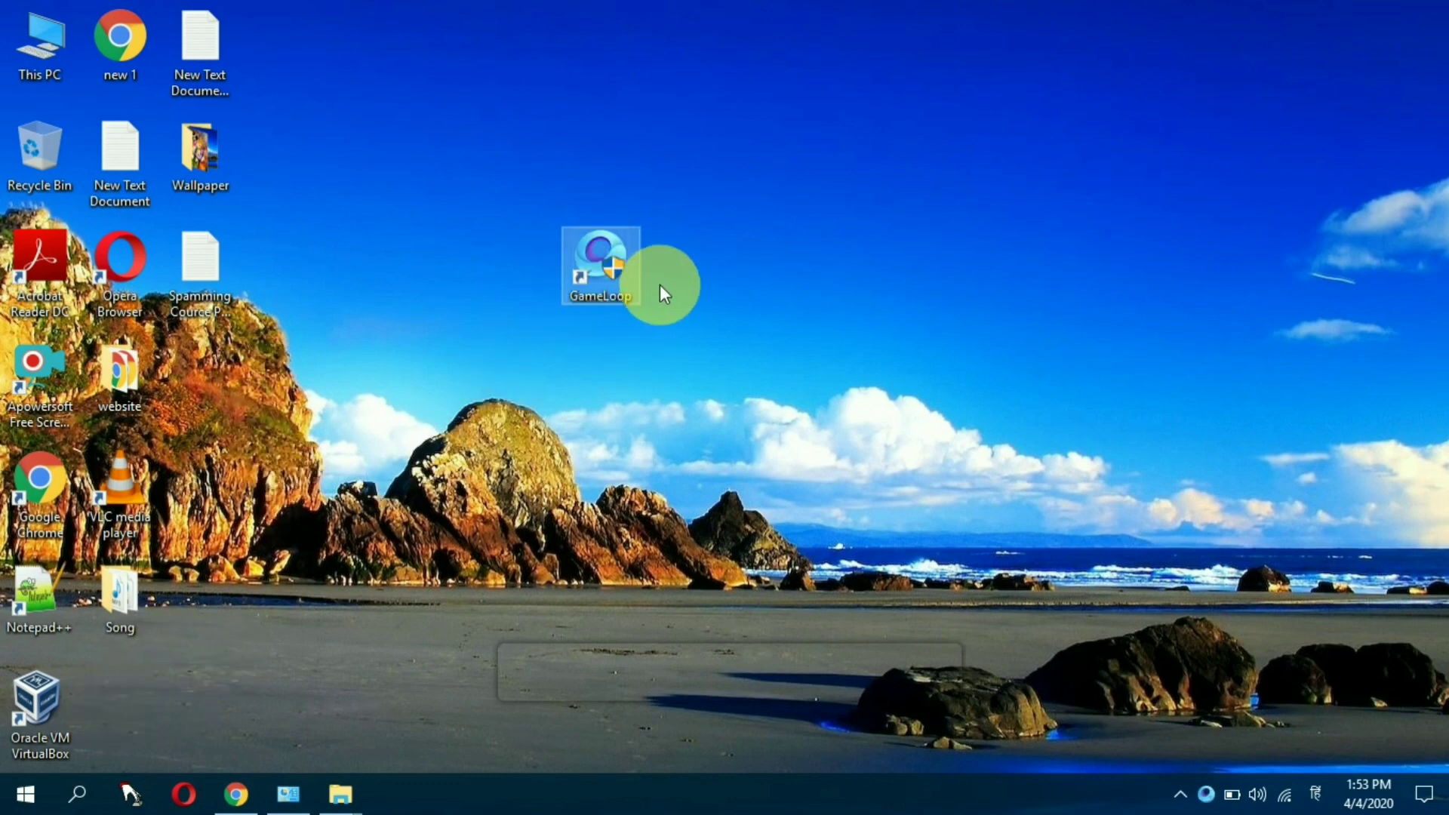
right_click(812, 293)
left_click(900, 352)
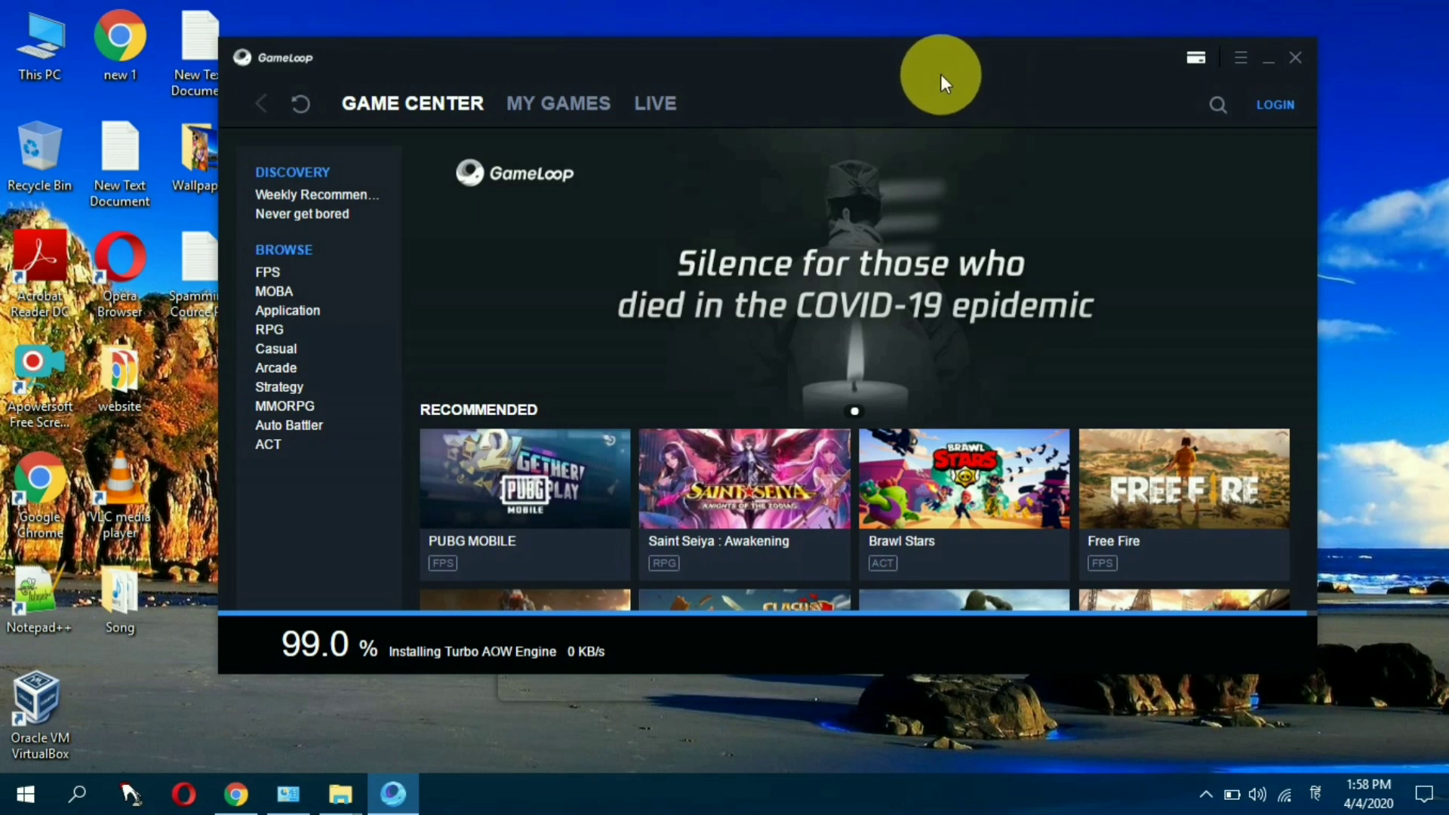
- Search the game center for PUBG Mobile using the search suggestion, open its game page and start the download
left_click_drag(885, 62, 913, 76)
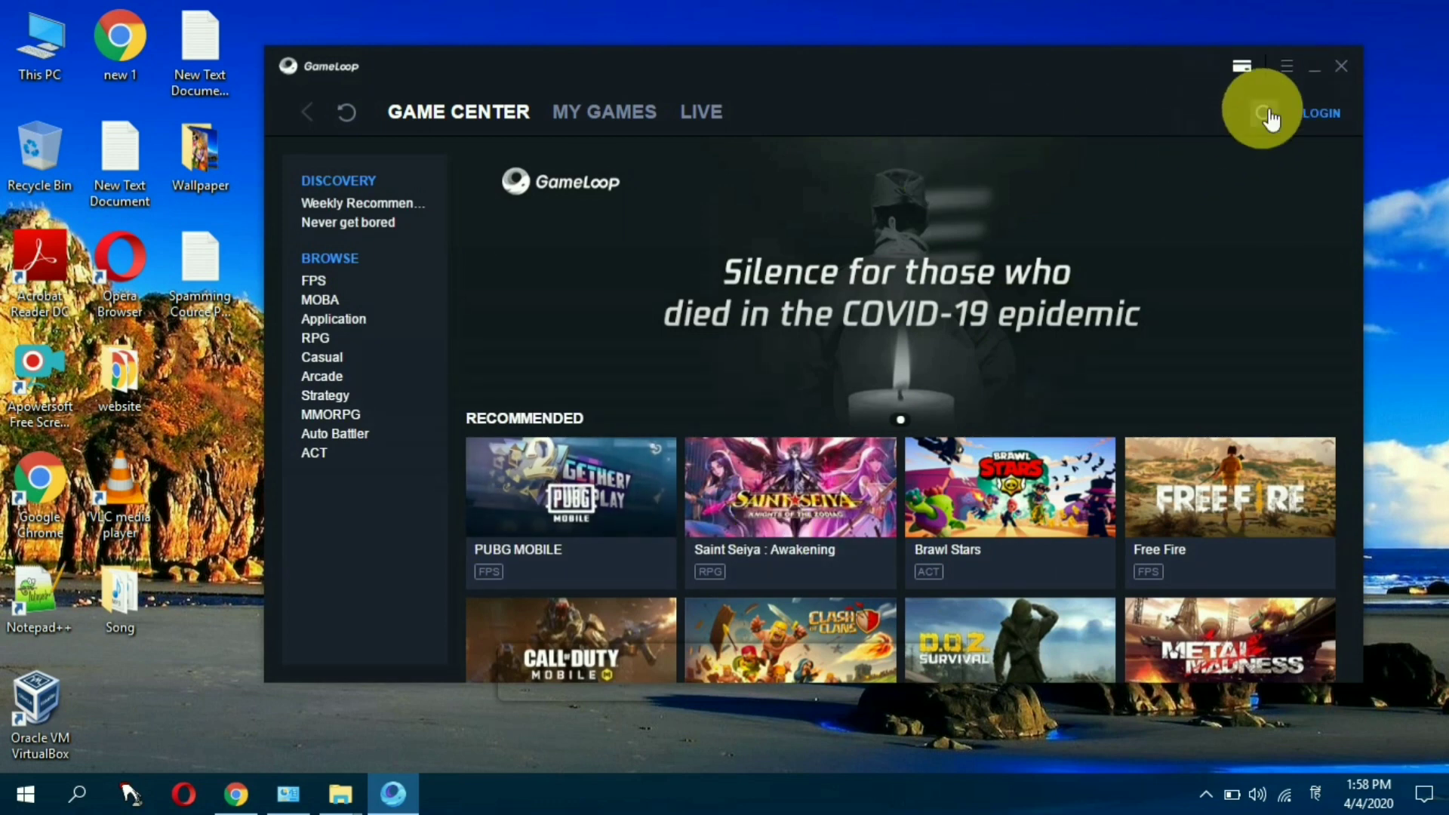
left_click(1265, 114)
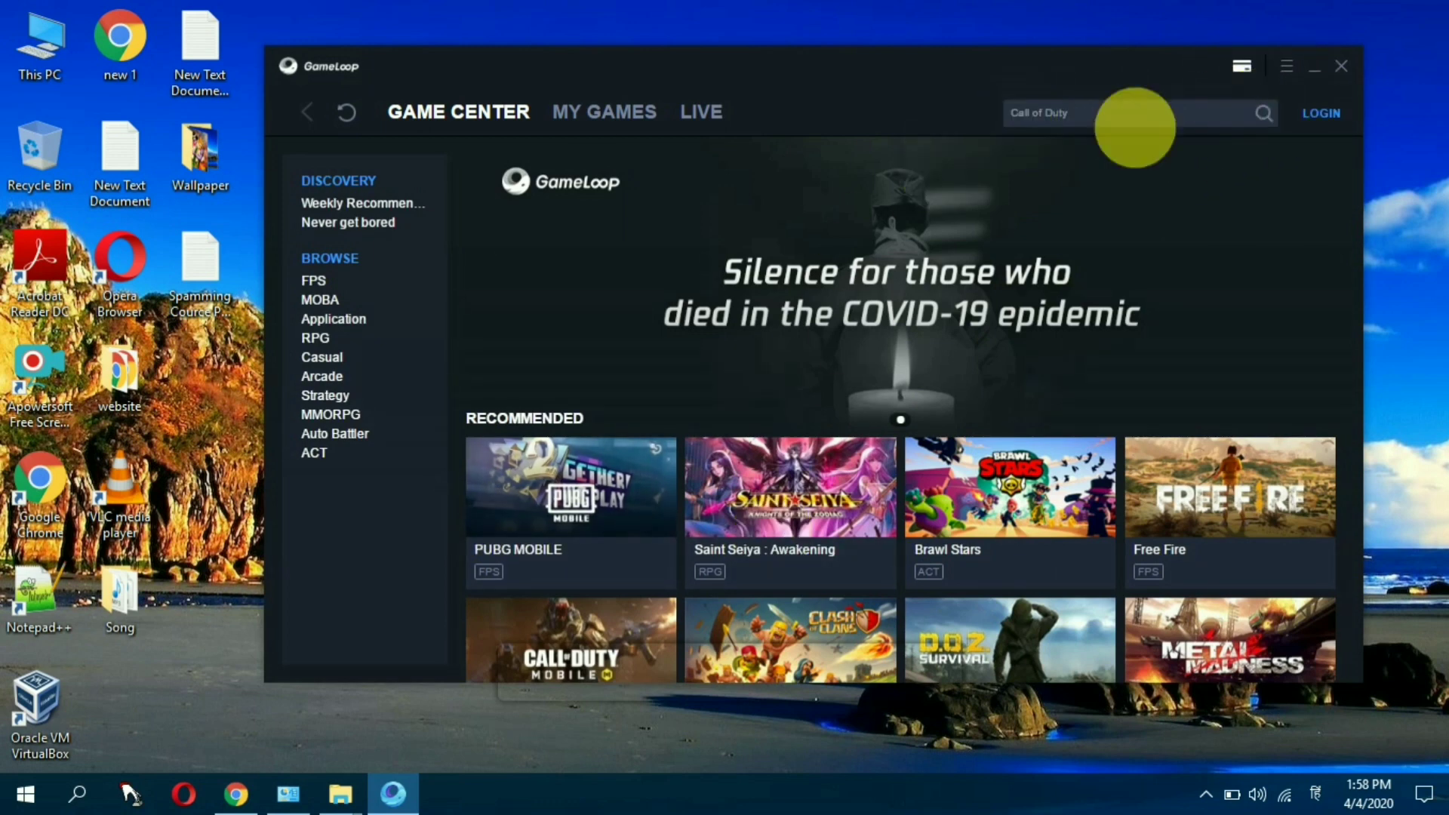
left_click(1059, 129)
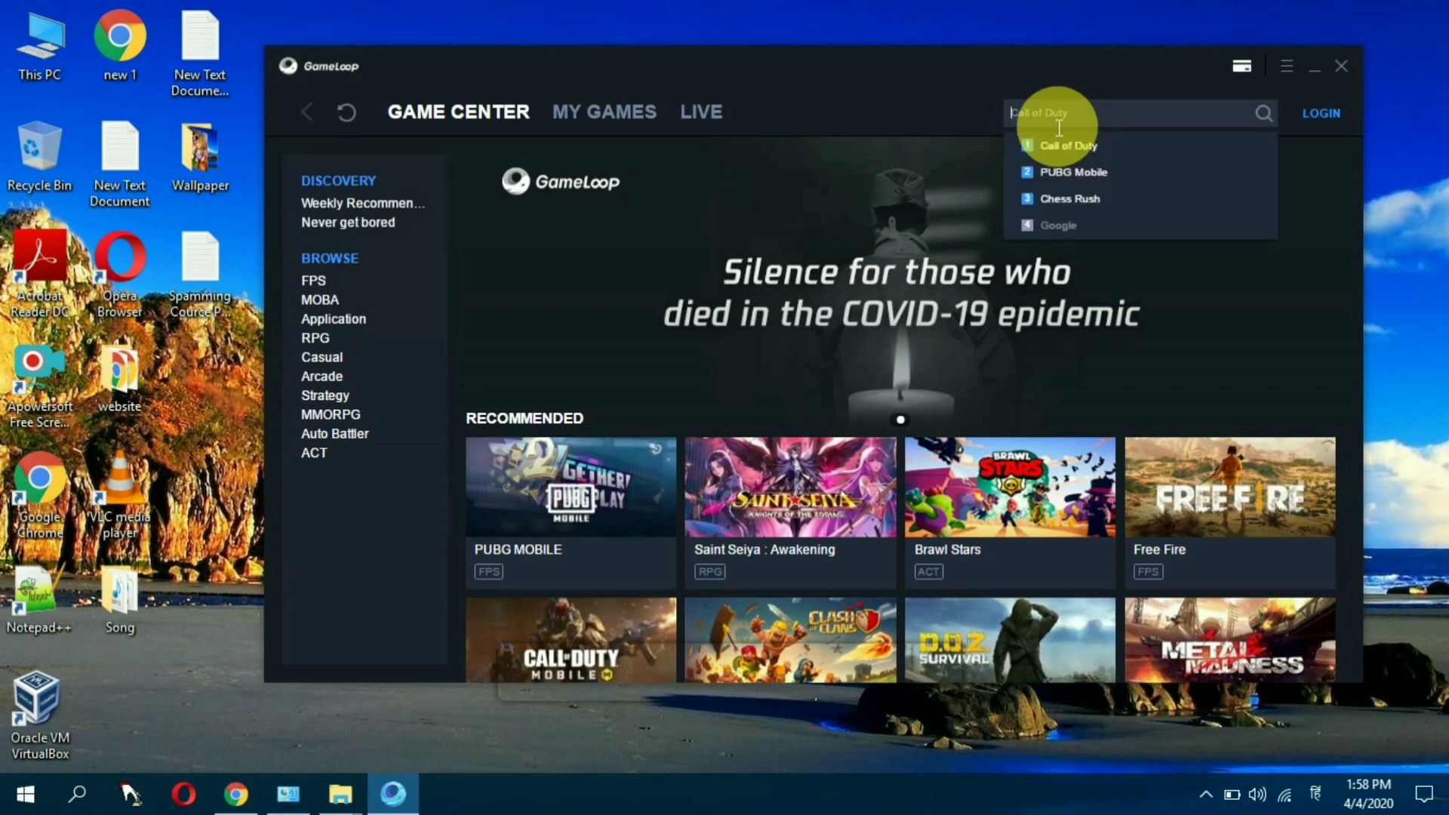
left_click(1084, 183)
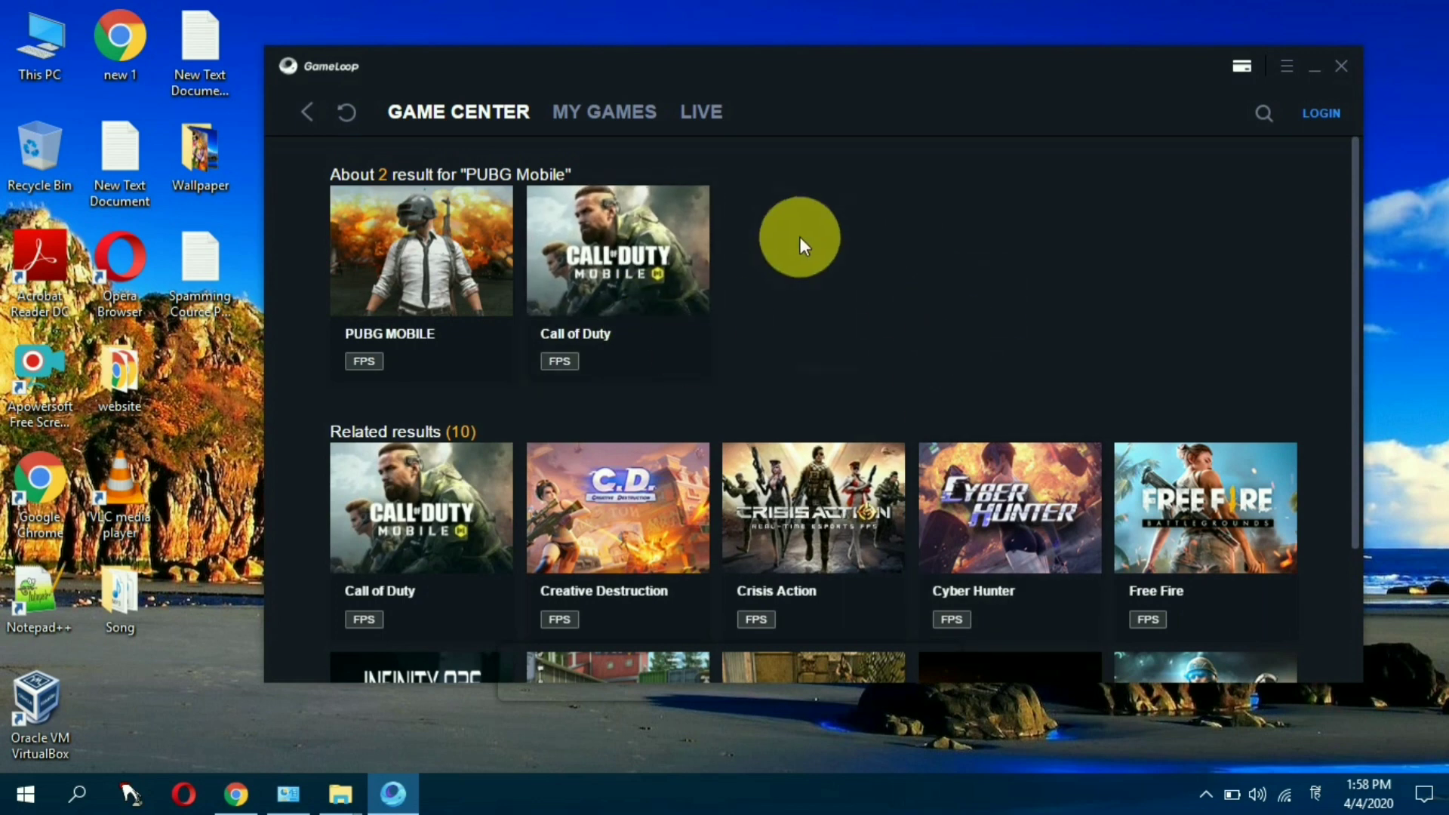
left_click(440, 277)
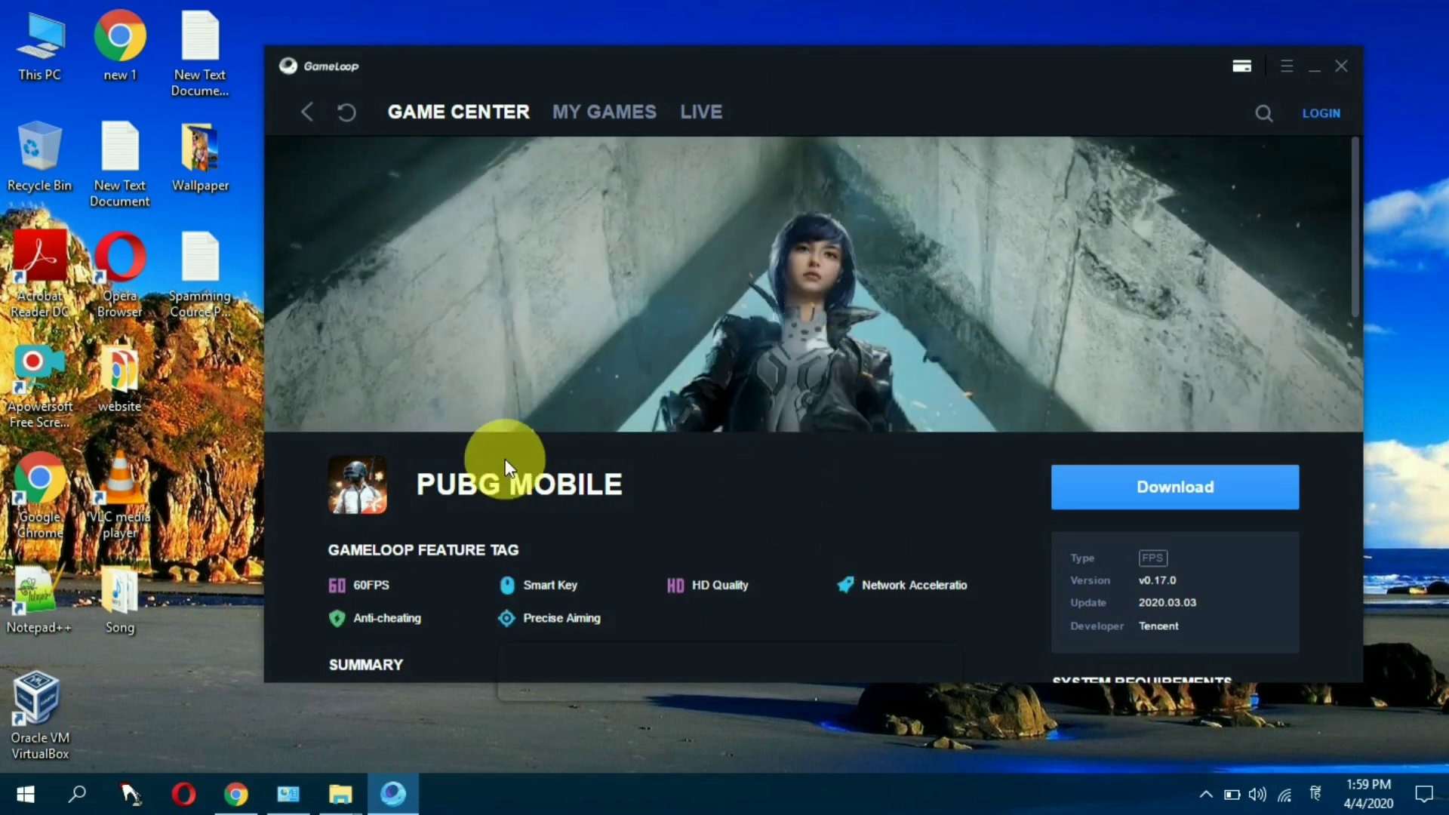
left_click(1235, 498)
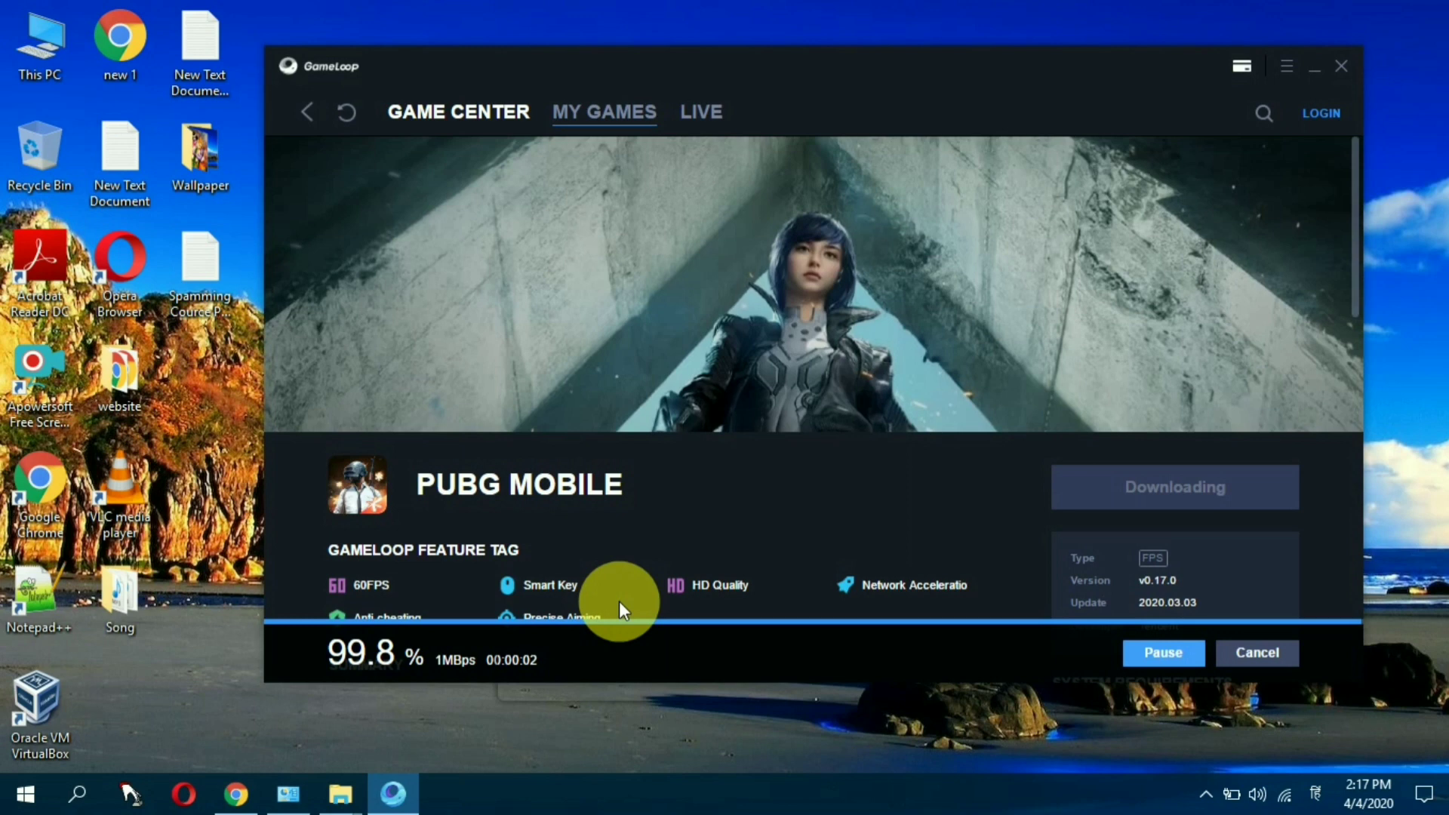
- Move the GameLoop store window lower and minimize it to uncover the Turbo AOW Engine window
left_click_drag(734, 68, 696, 60)
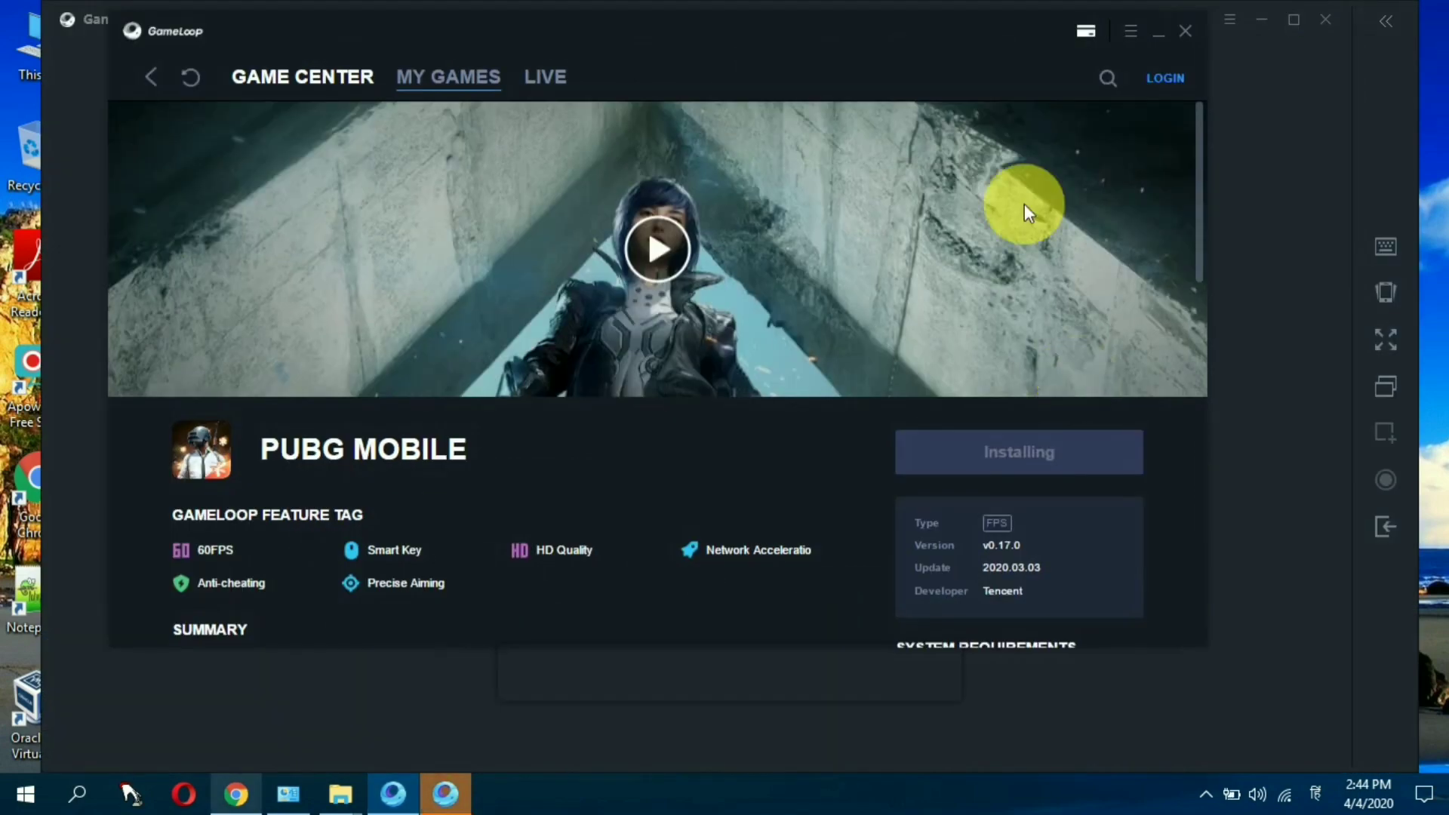
left_click_drag(981, 38, 945, 175)
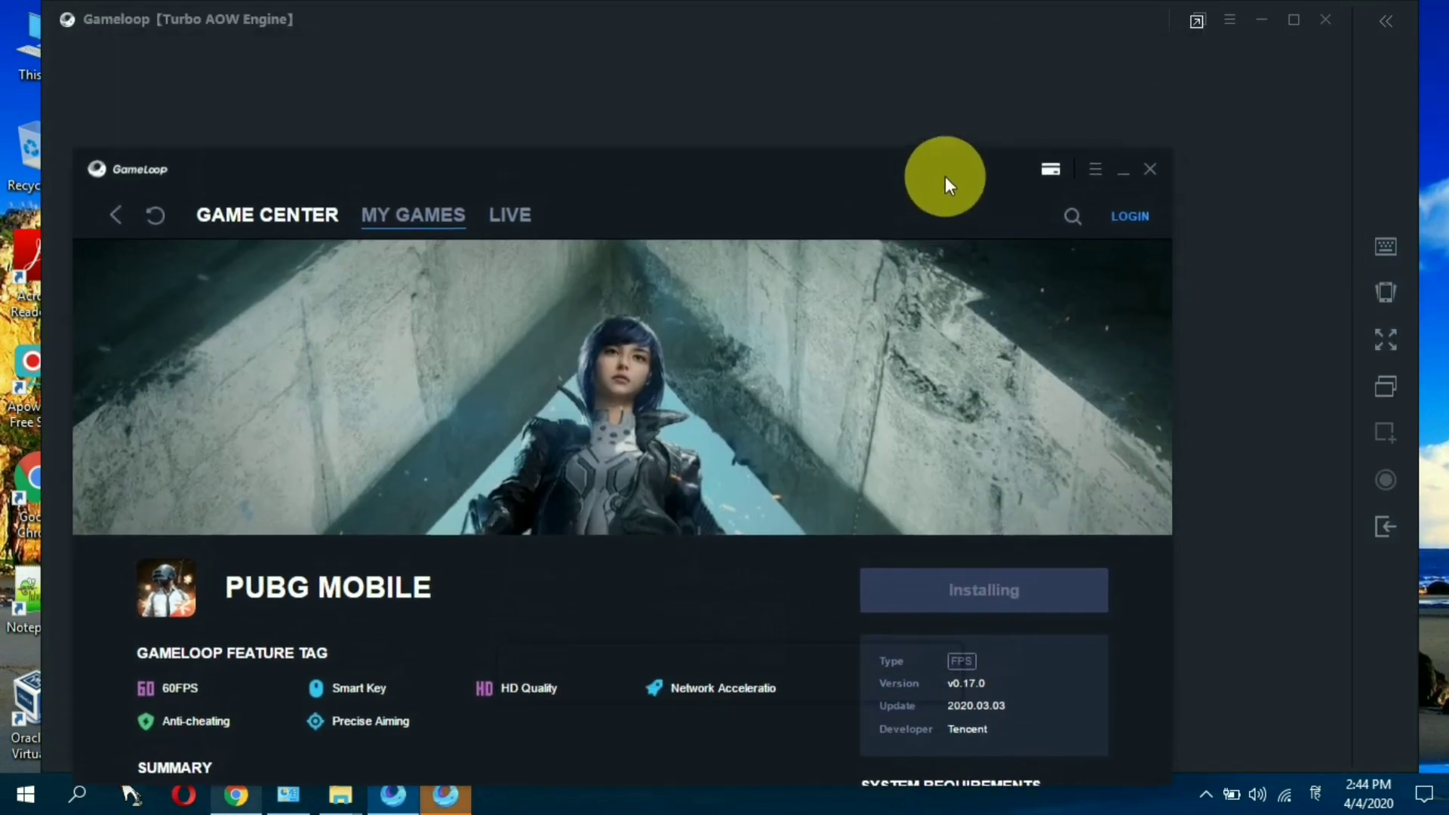
left_click(1115, 168)
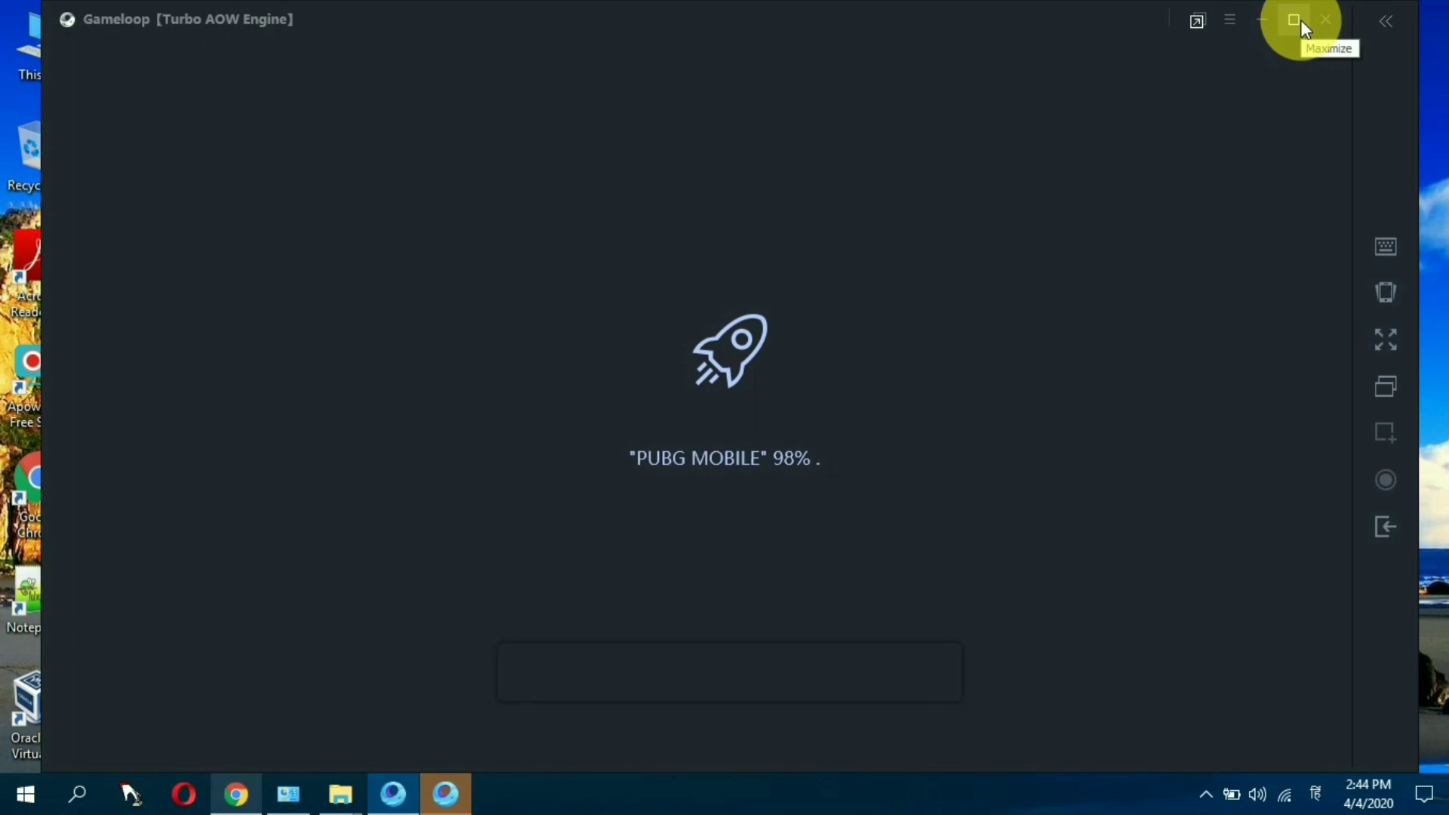
left_click(1301, 21)
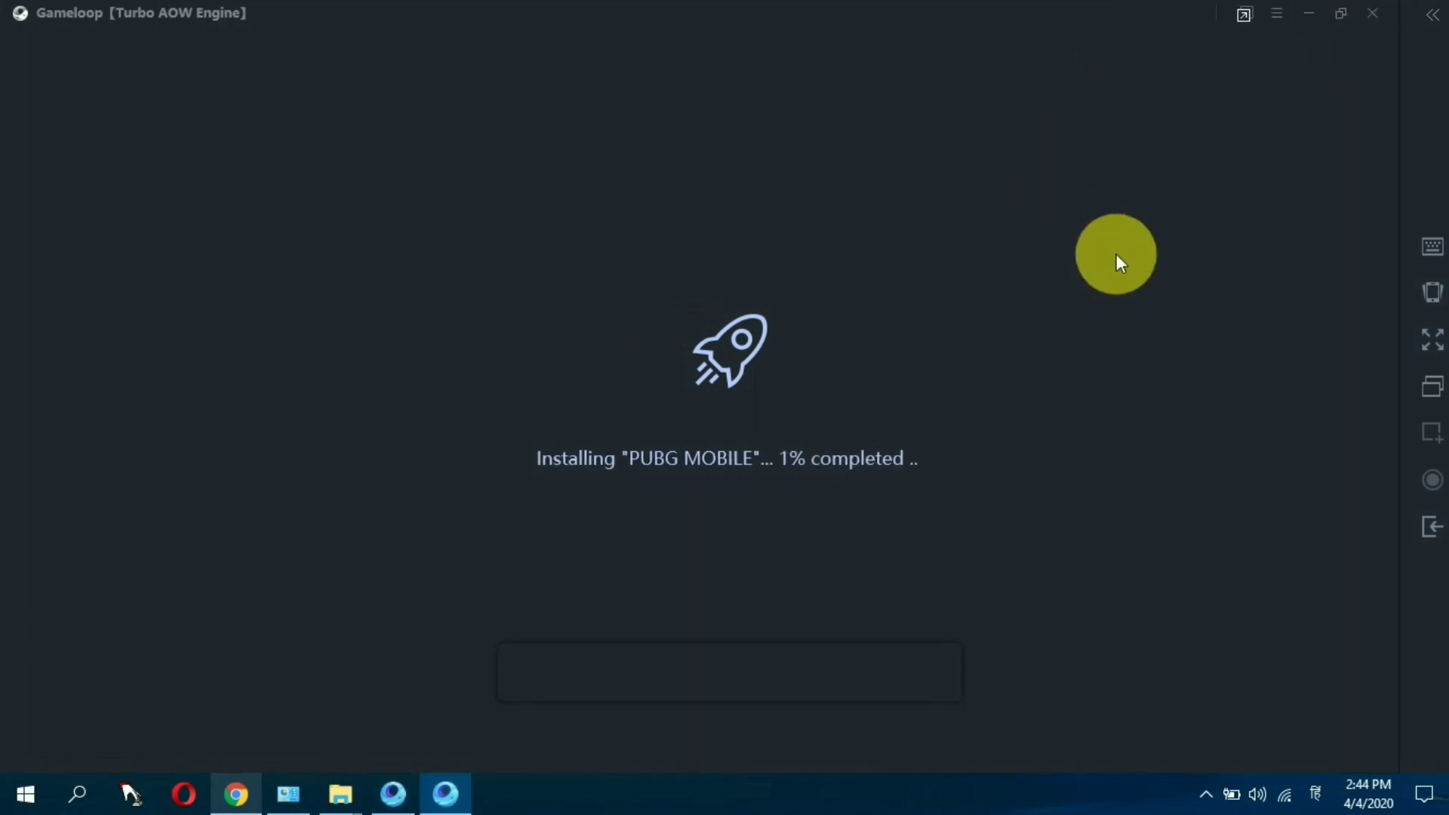
left_click(1340, 9)
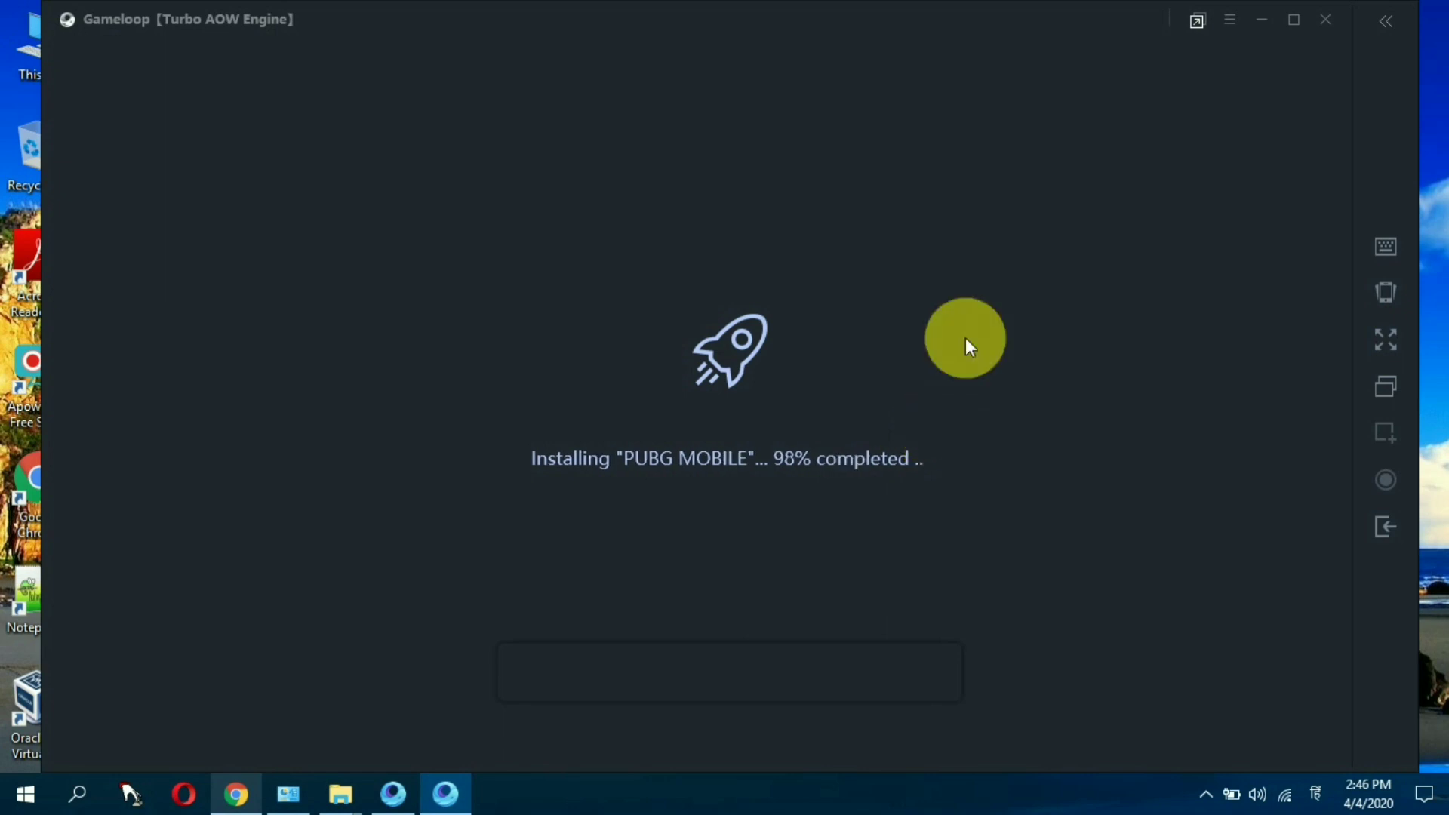
left_click(1291, 27)
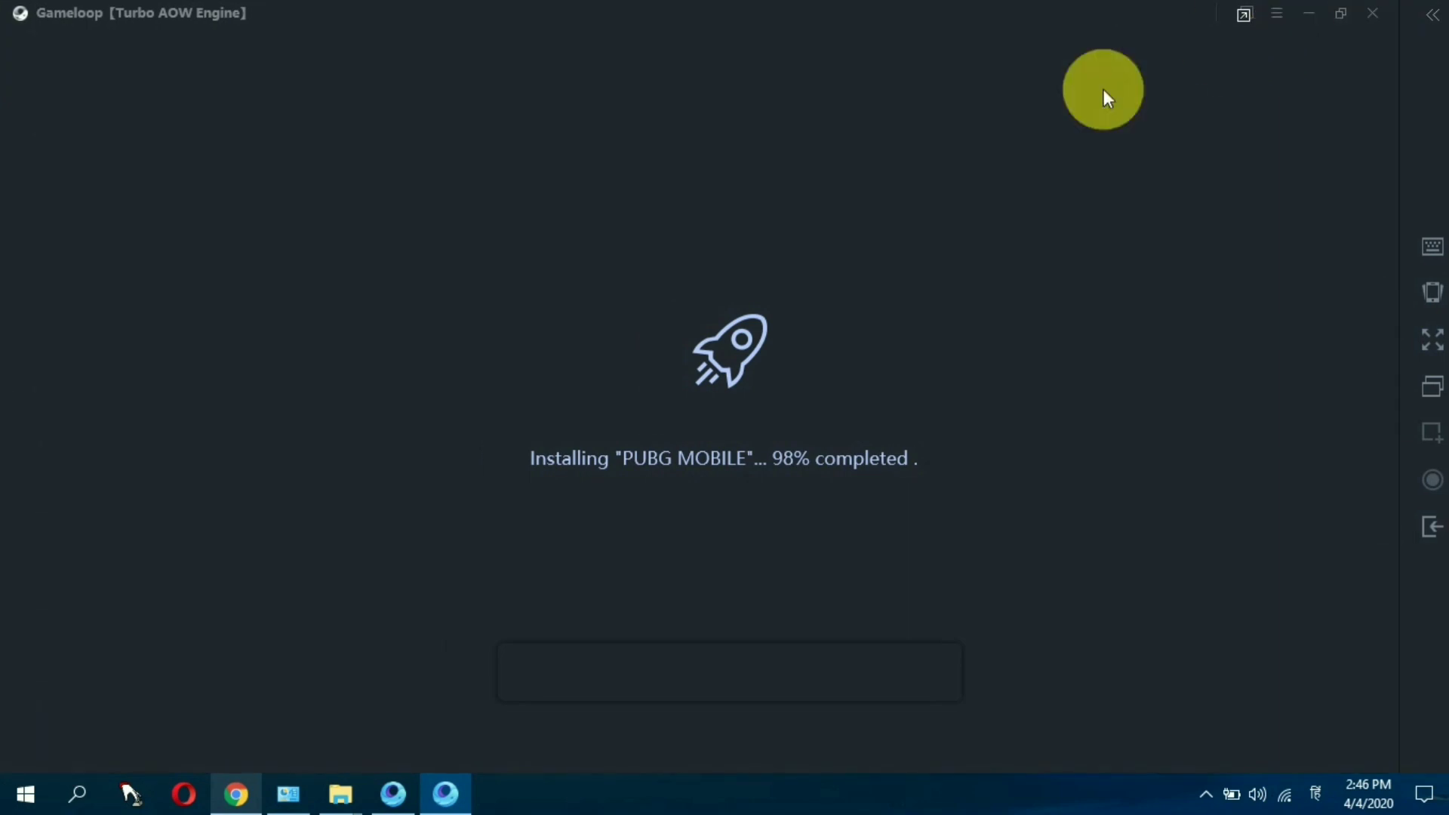
left_click(1349, 10)
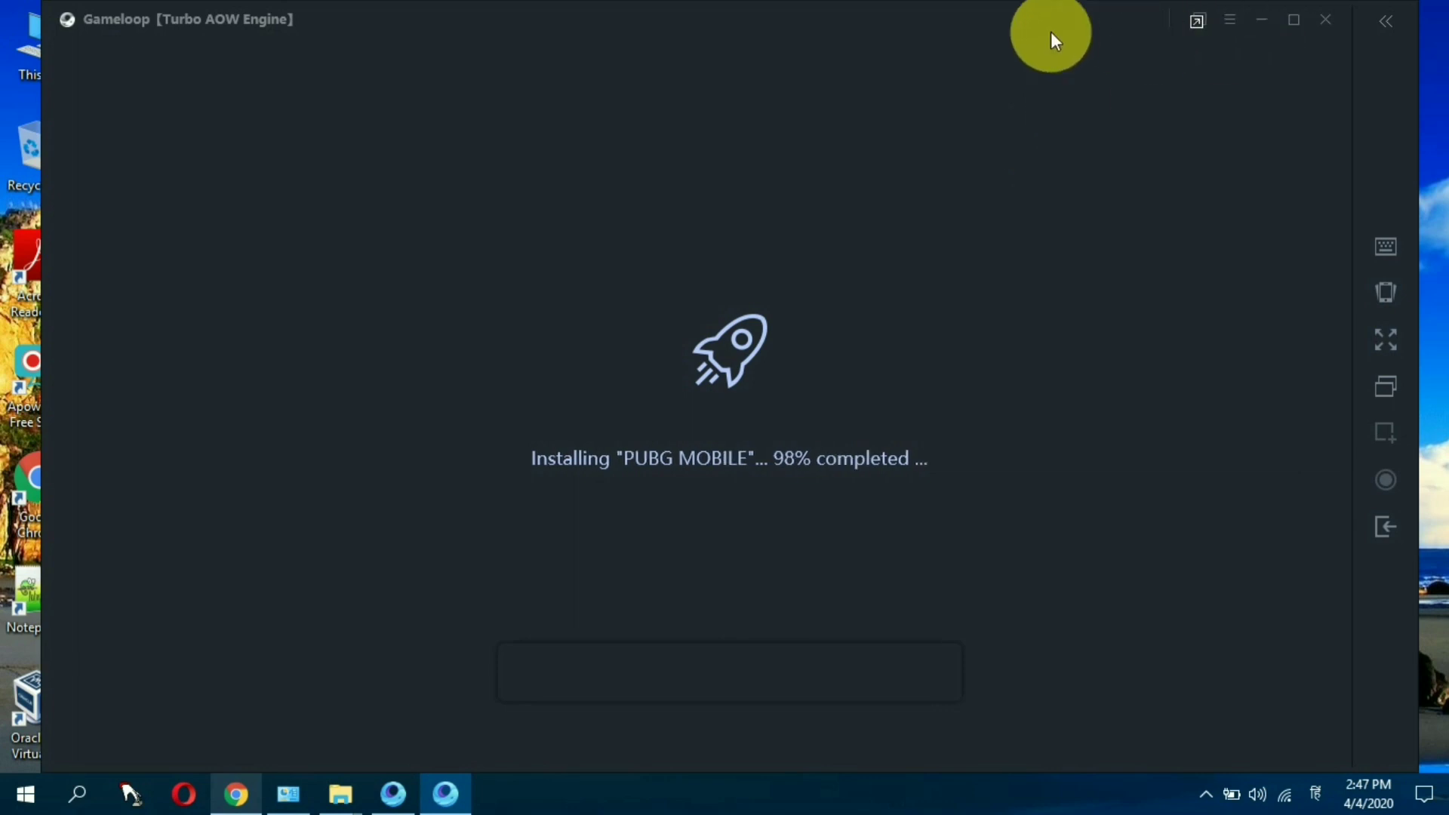
left_click_drag(1054, 40, 1064, 38)
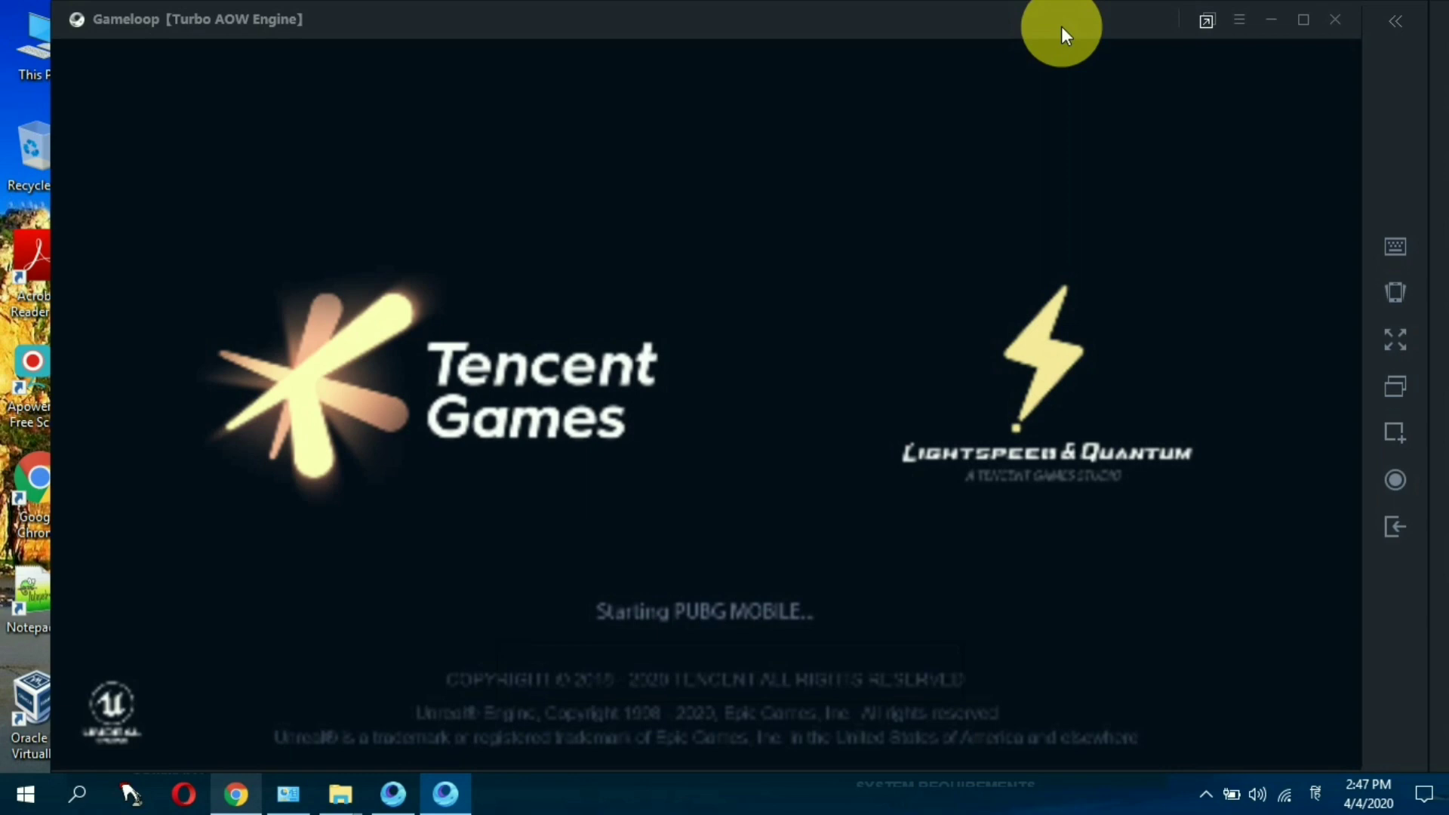
left_click_drag(1051, 30, 1034, 33)
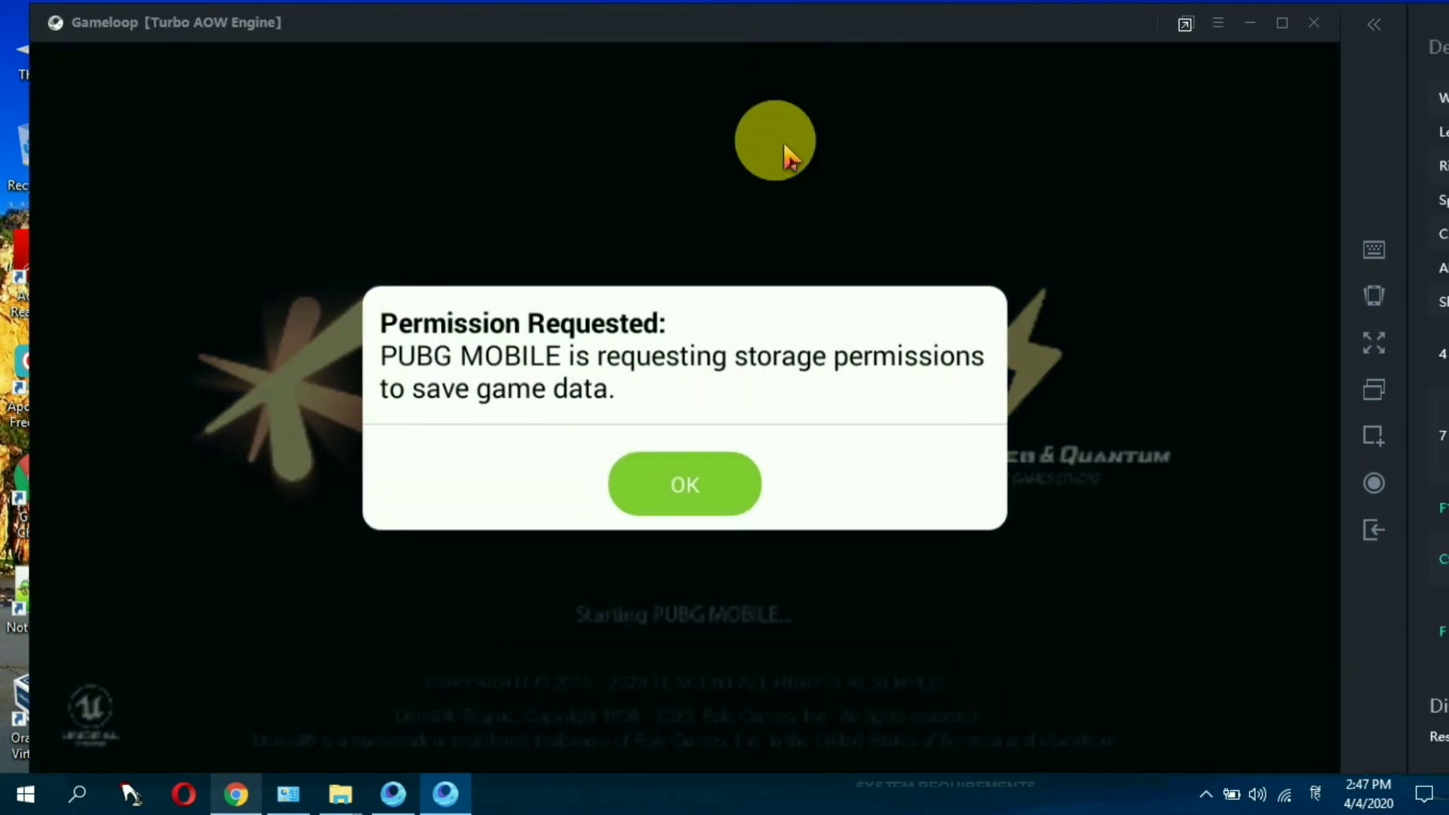
- Accept PUBG Mobile's storage permission request and maximize the emulator window
left_click(722, 487)
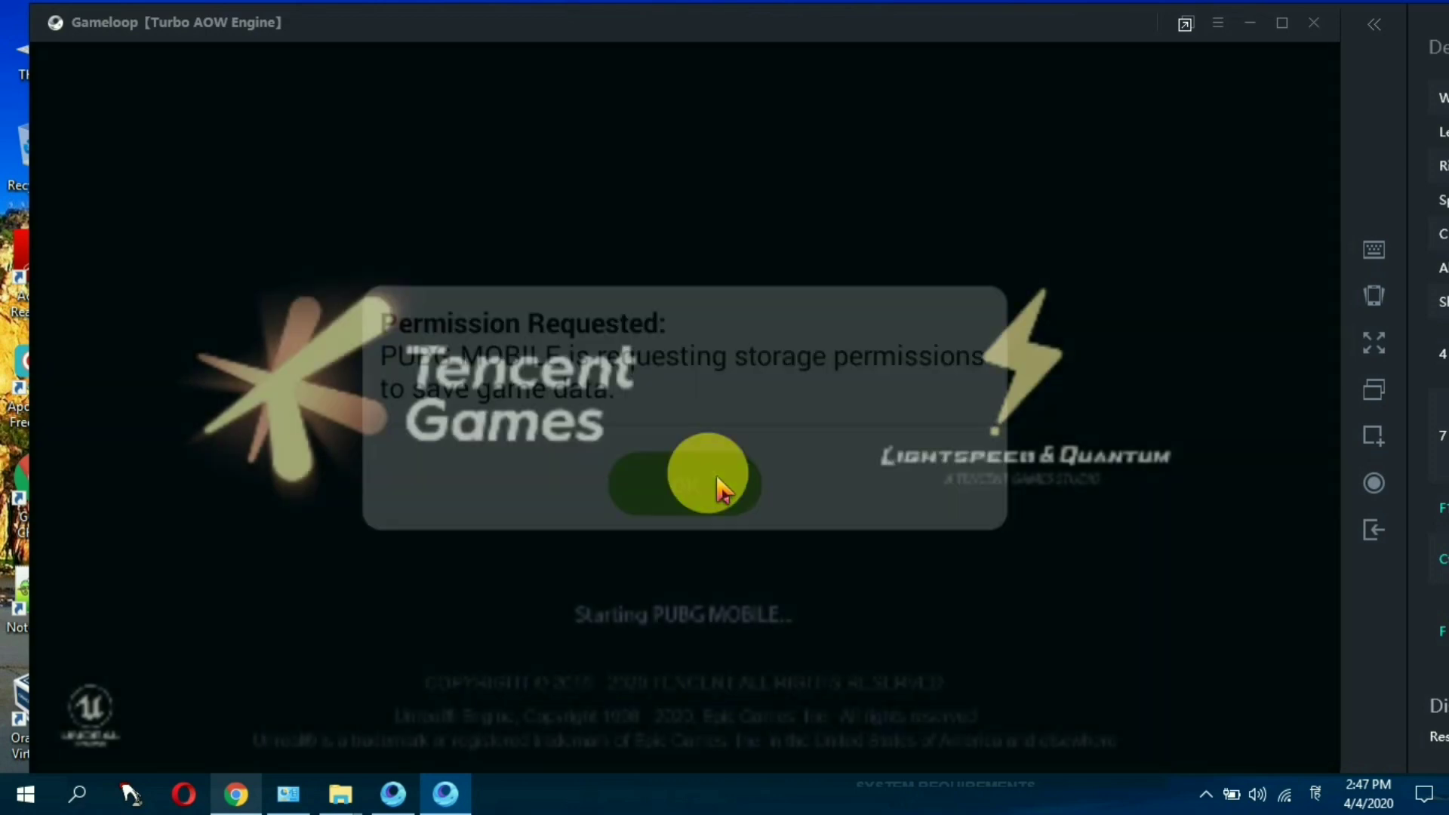
left_click(1282, 22)
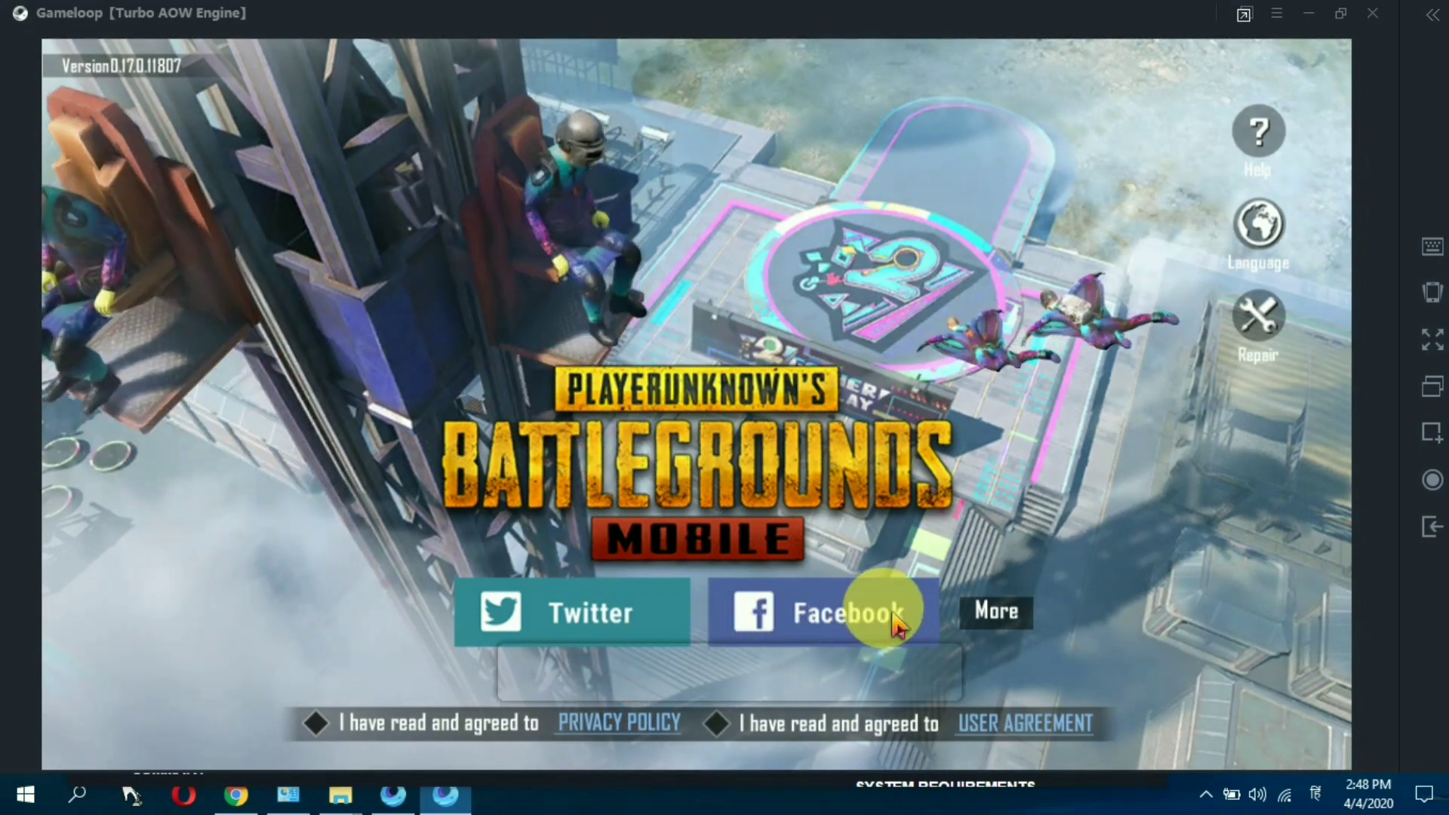
- Agree to the Privacy Policy and End User Licence Agreement, and start signing in with Facebook
left_click(897, 624)
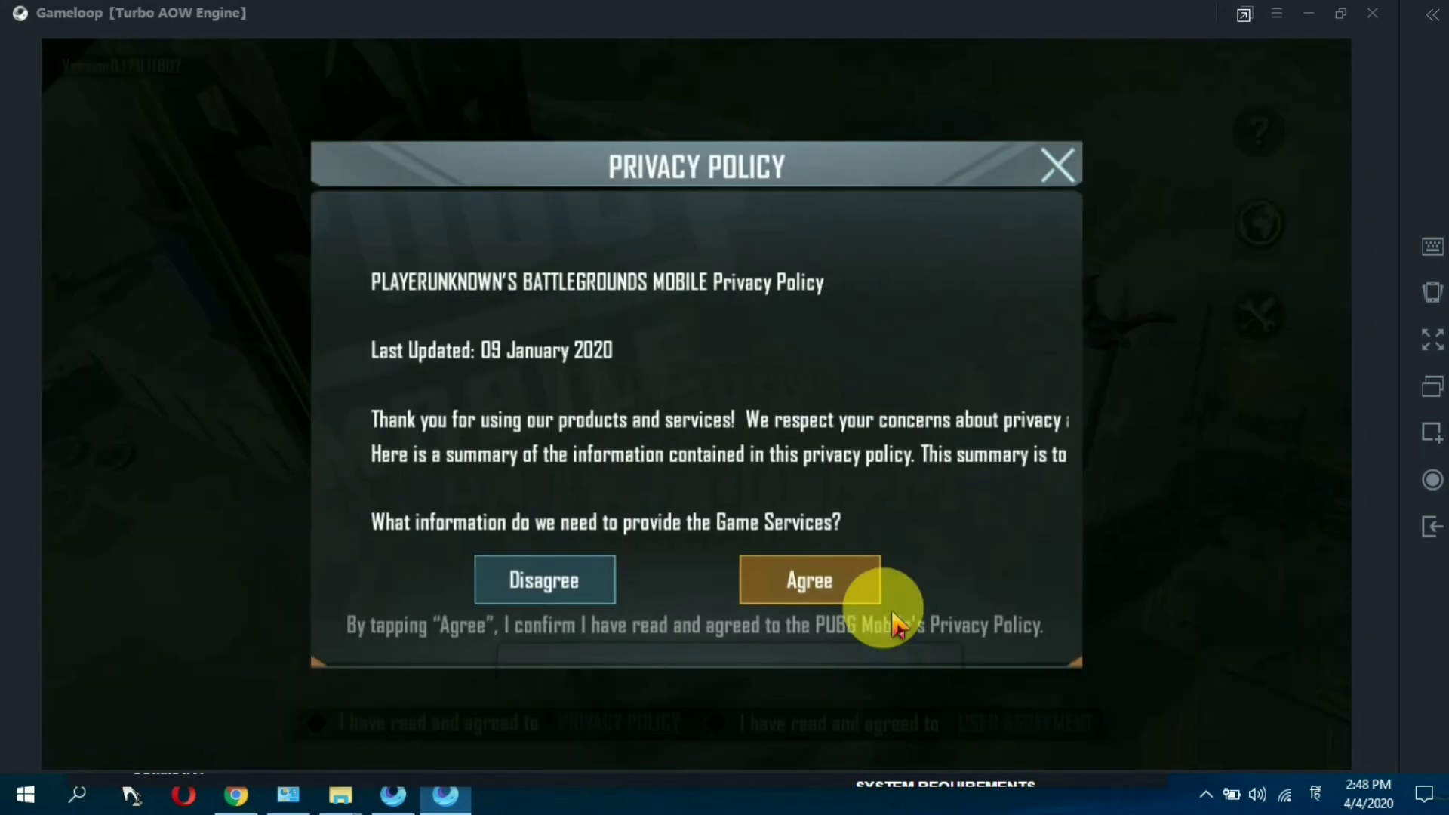
left_click(823, 592)
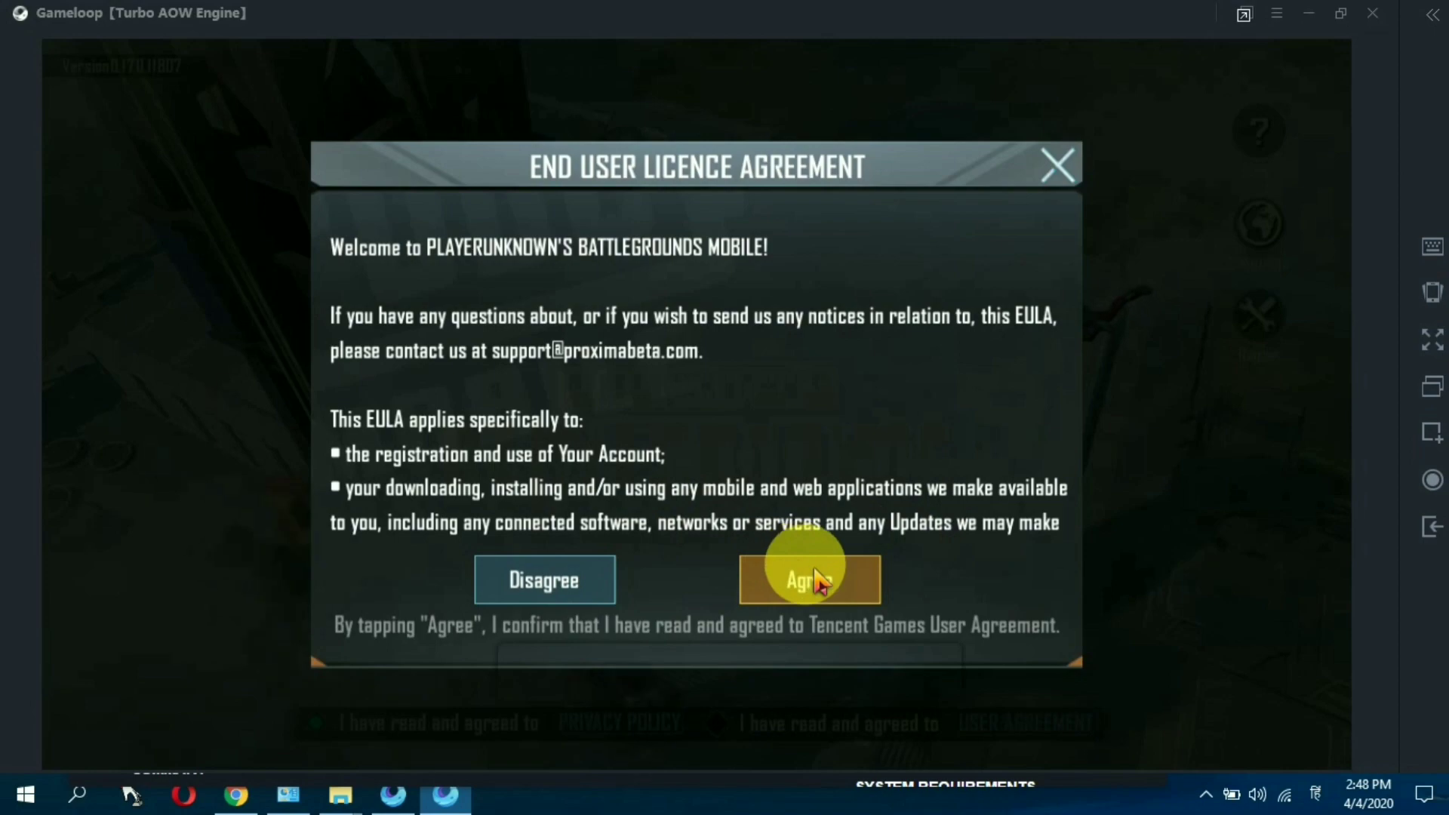
left_click(809, 579)
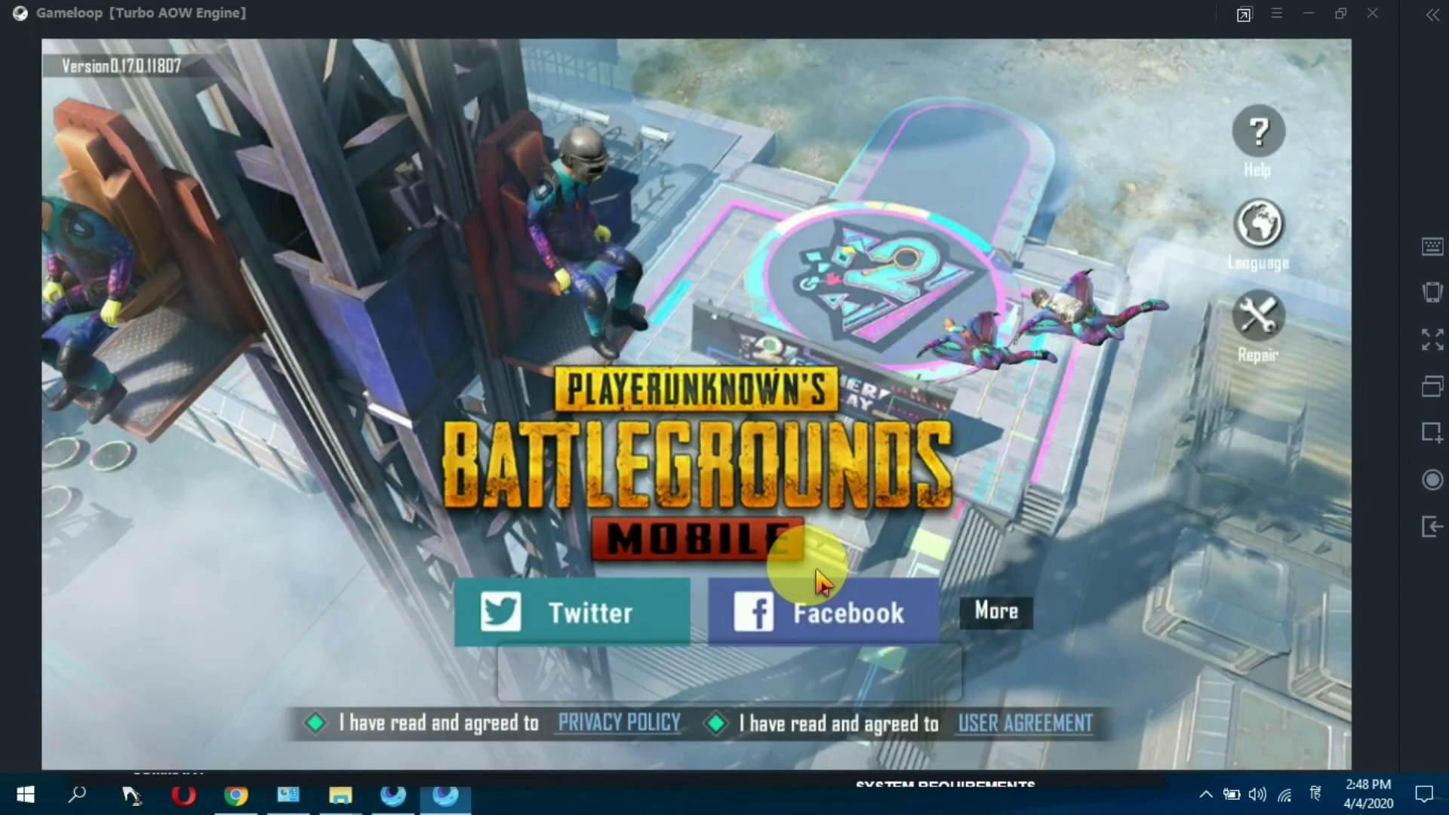
left_click(821, 583)
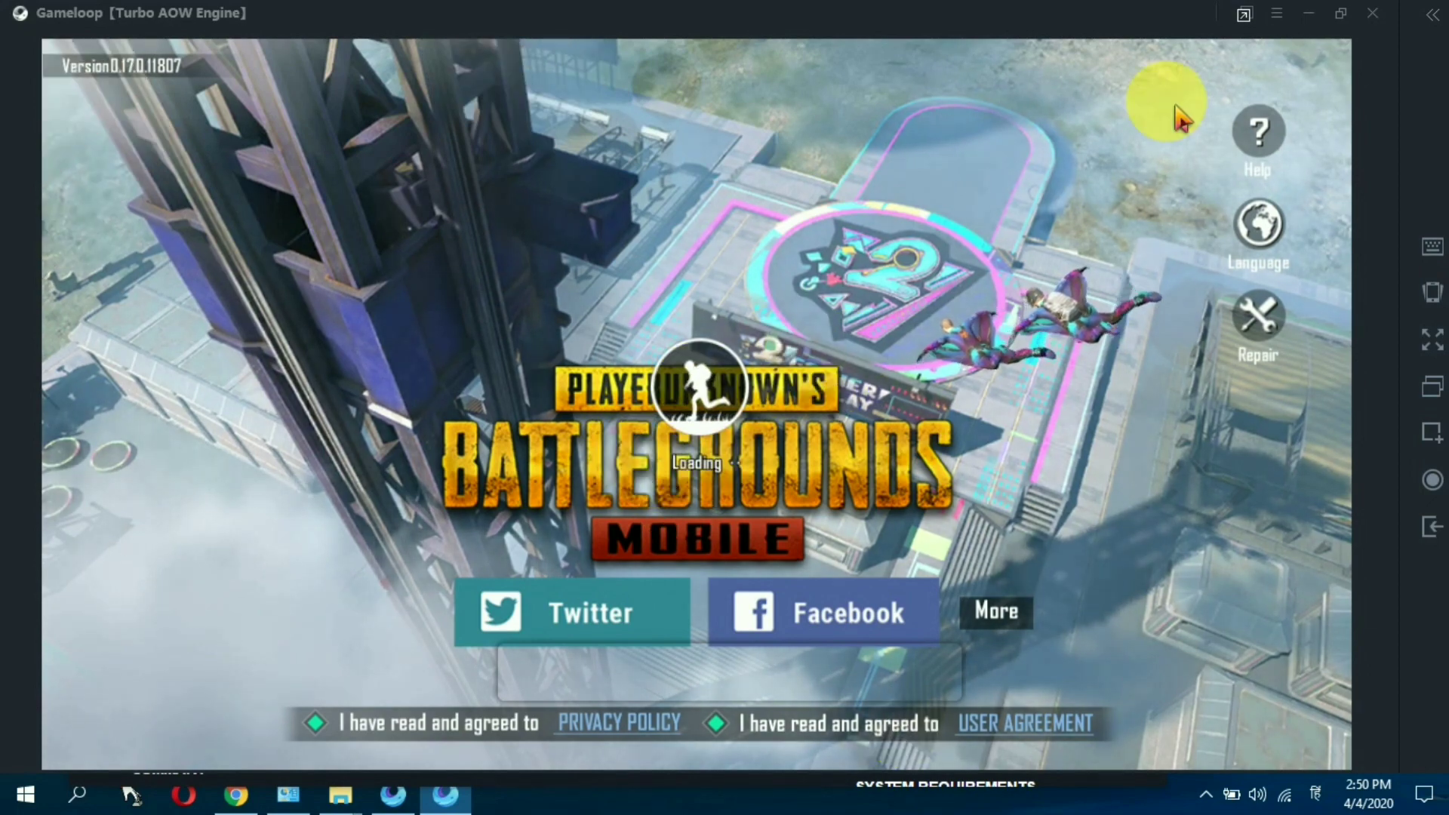
- Minimize the running game, close the GameLoop store window and refresh the desktop
left_click(1308, 13)
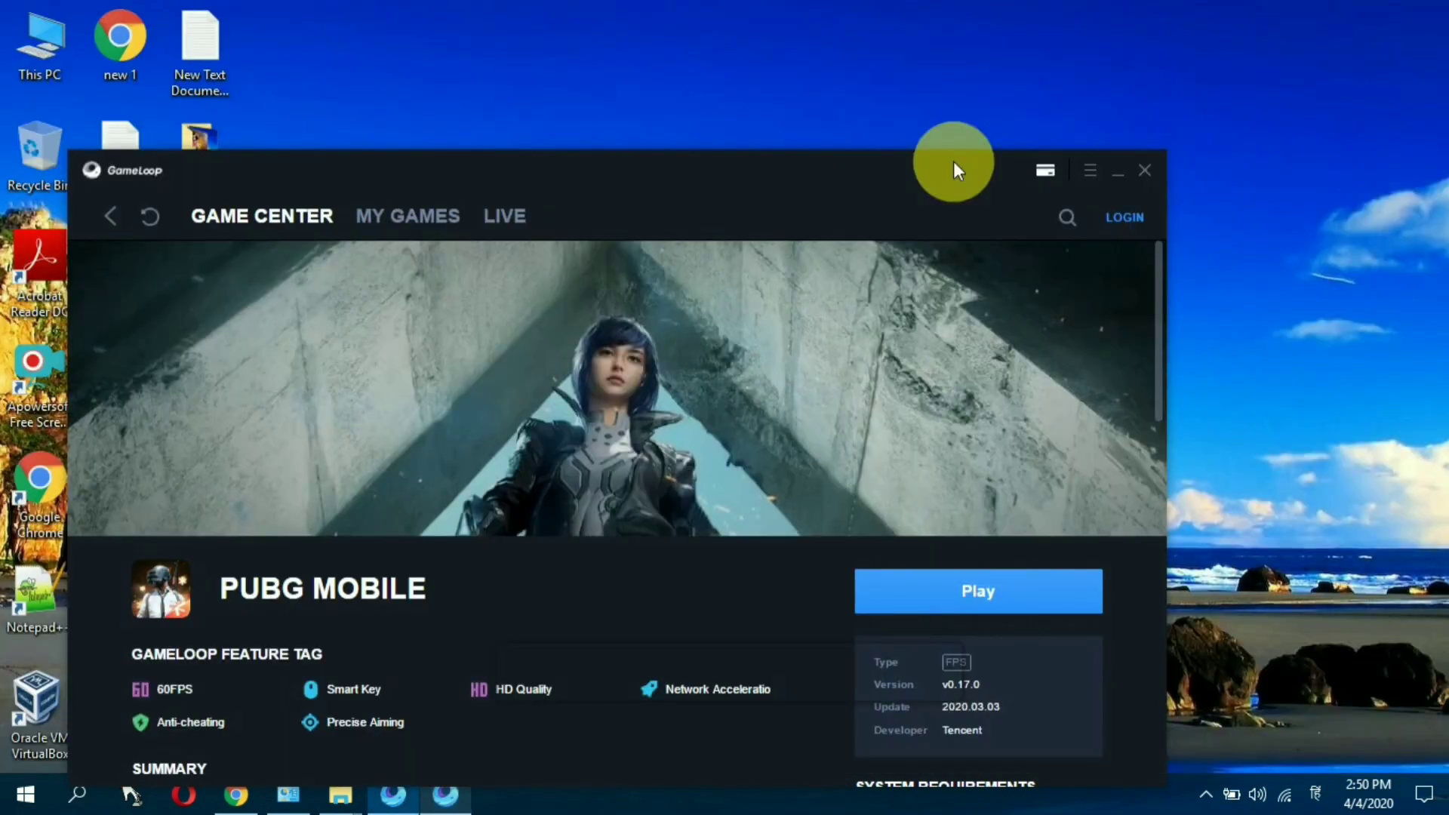
left_click_drag(961, 166, 995, 72)
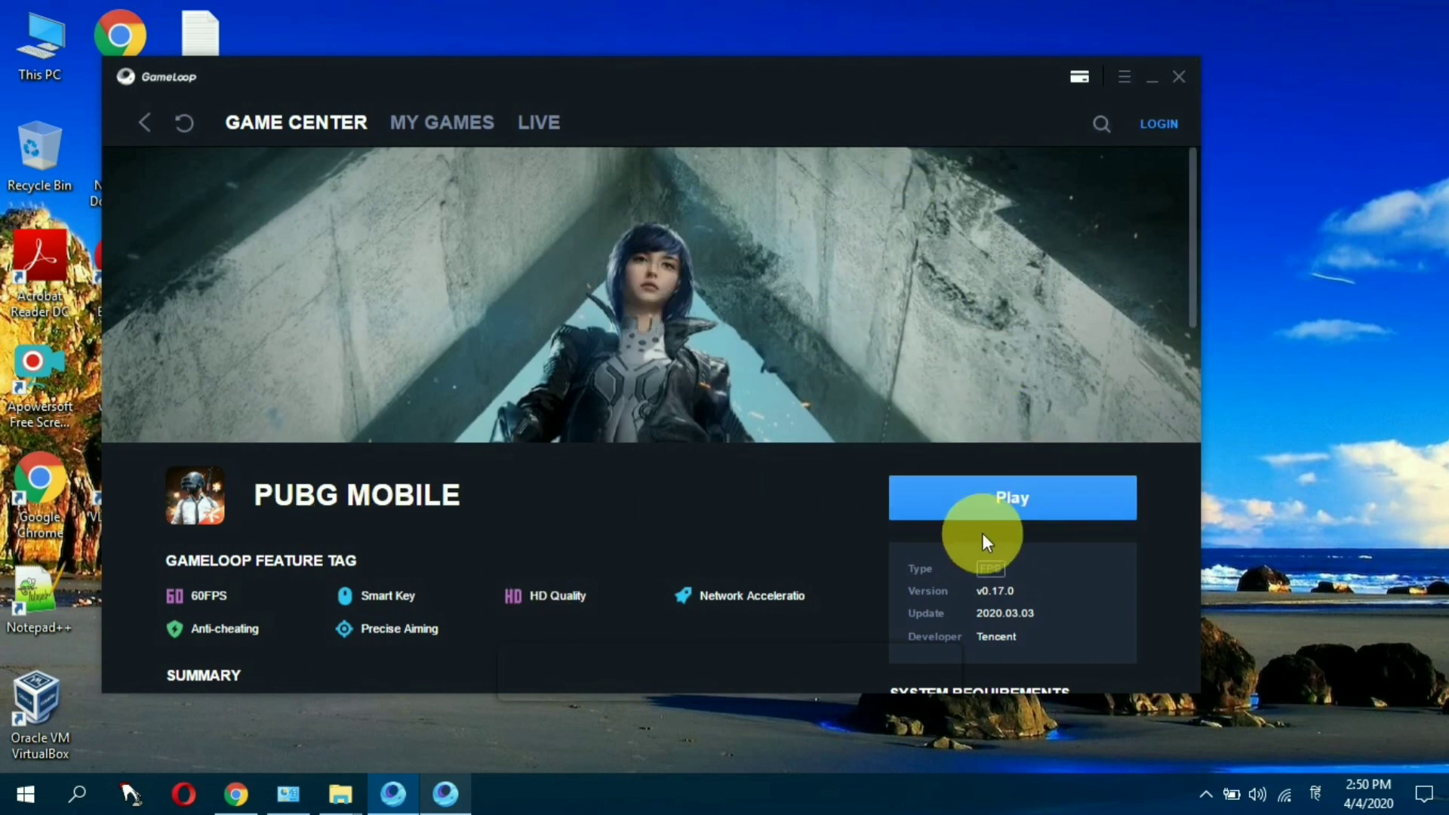
left_click(1180, 77)
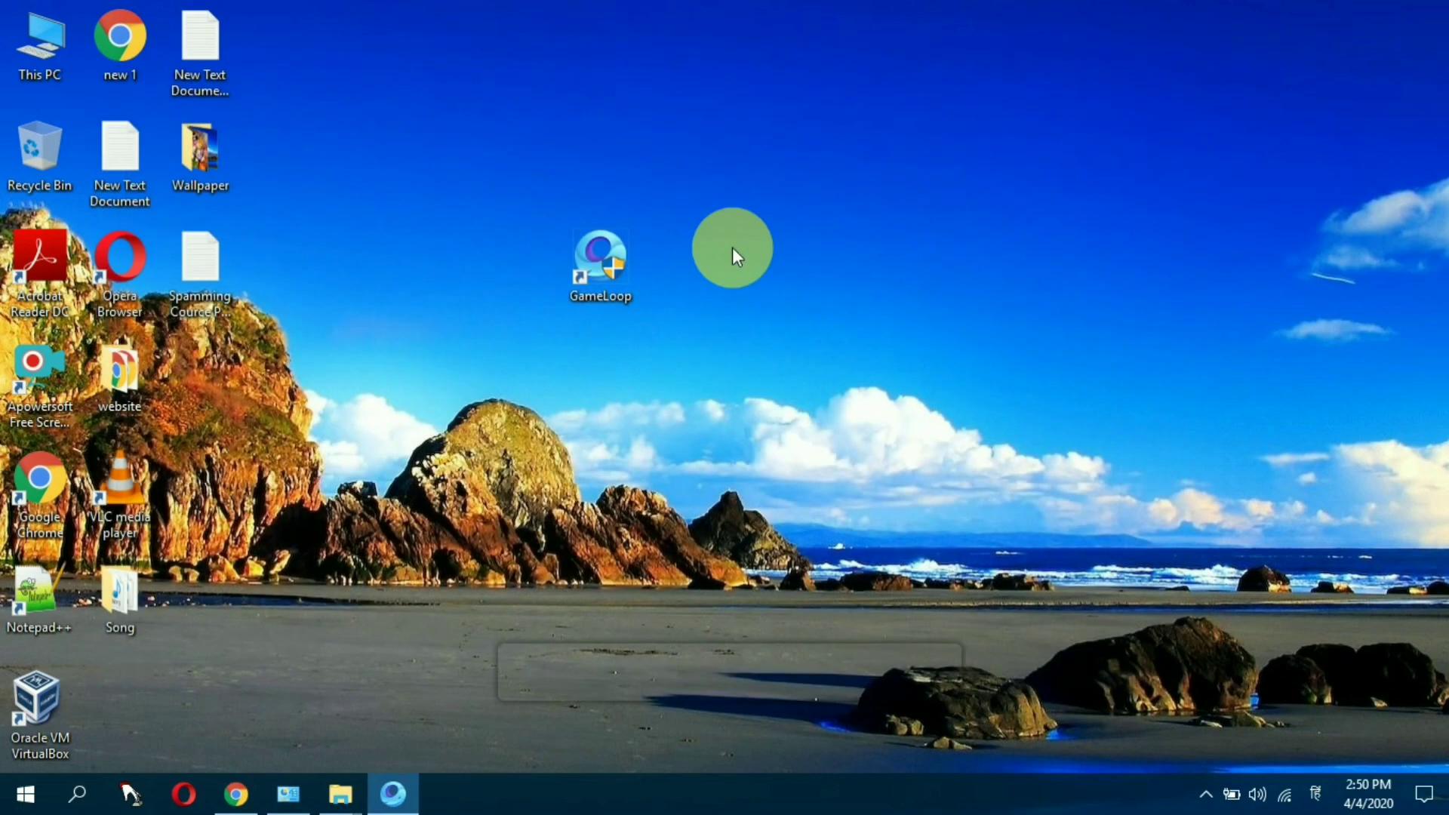
right_click(734, 248)
left_click(818, 305)
- Bring the PUBG Mobile emulator window back and exit it, confirming the exit
left_click(394, 792)
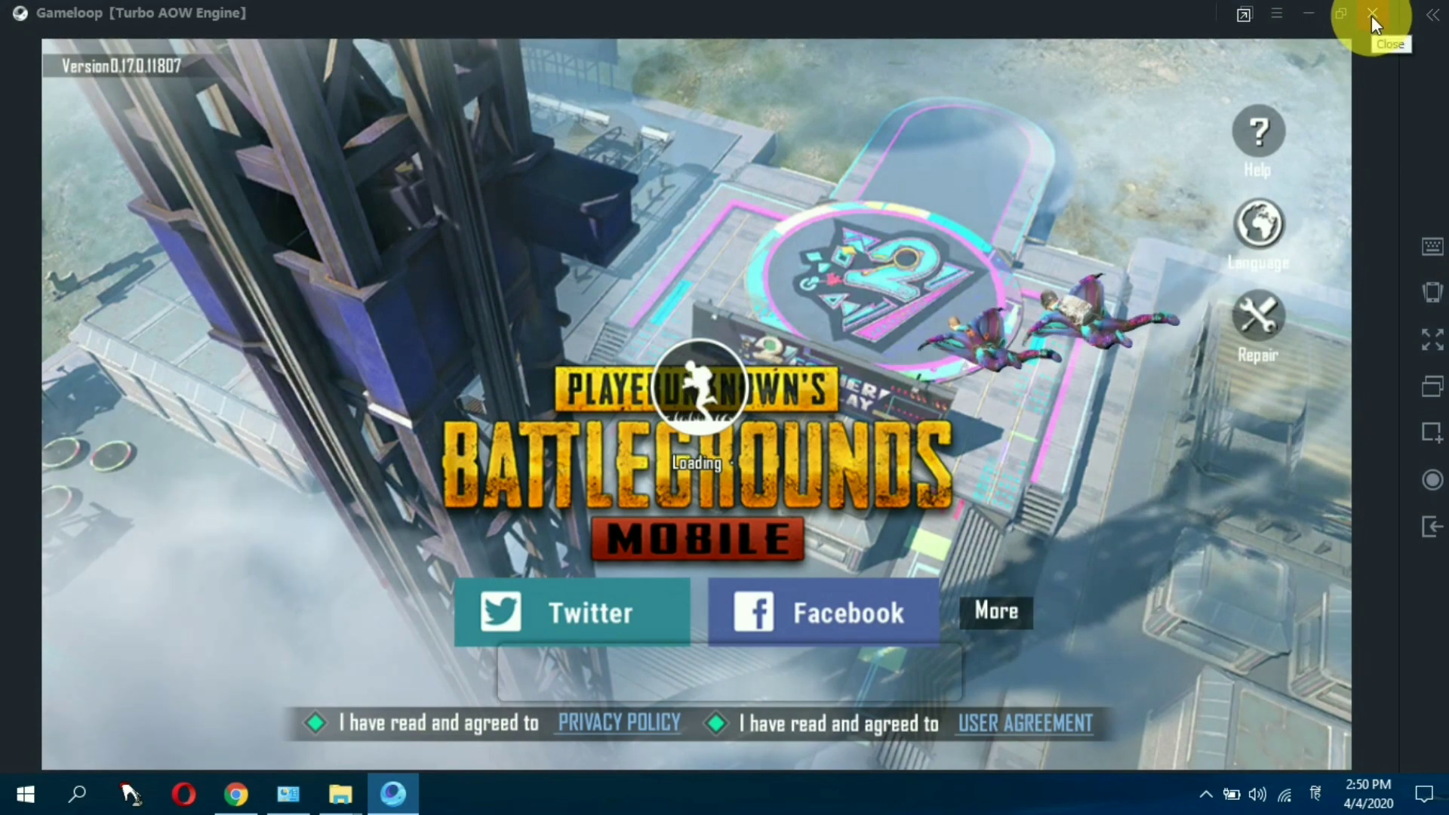
left_click(1371, 16)
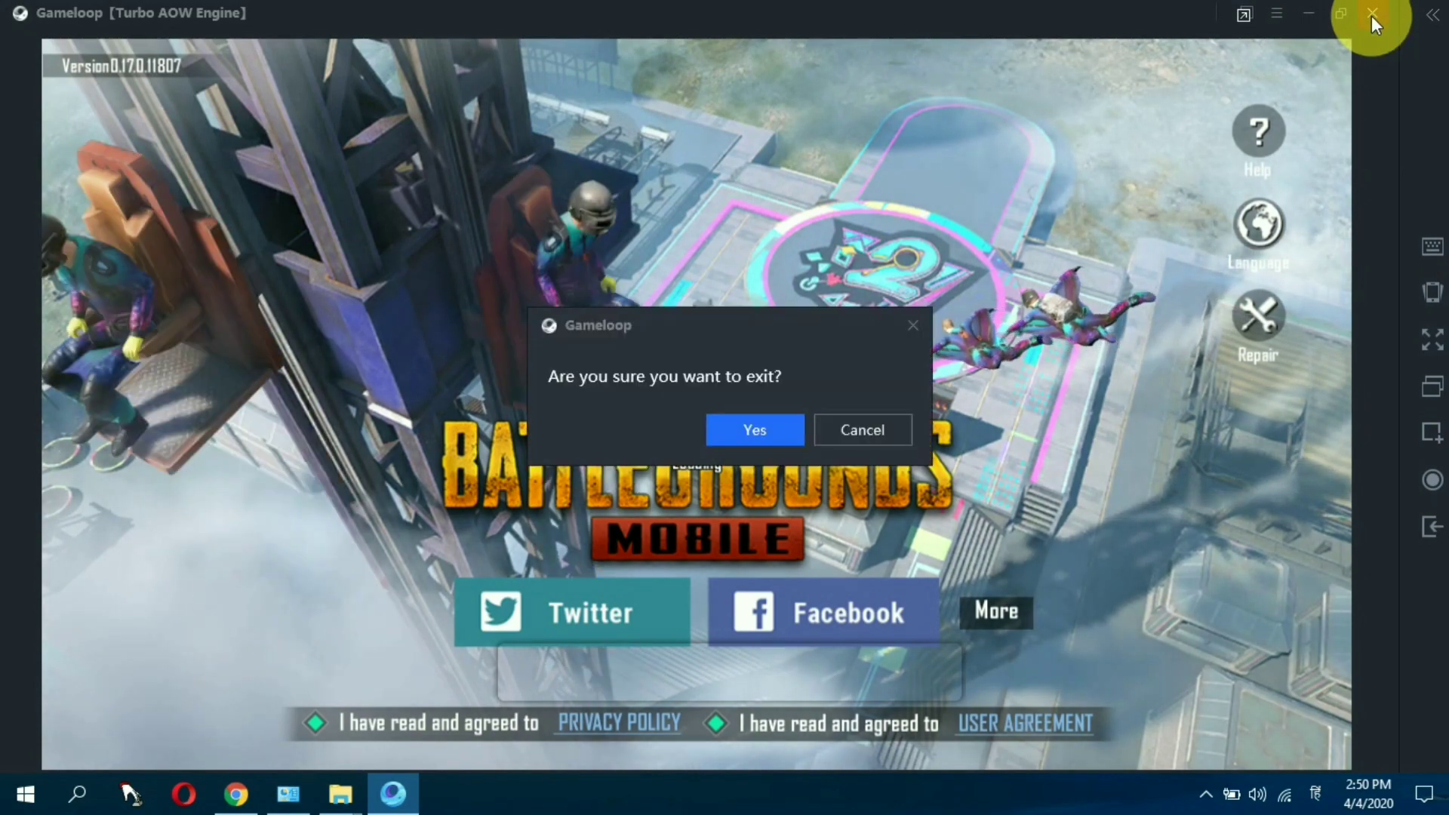
left_click(777, 435)
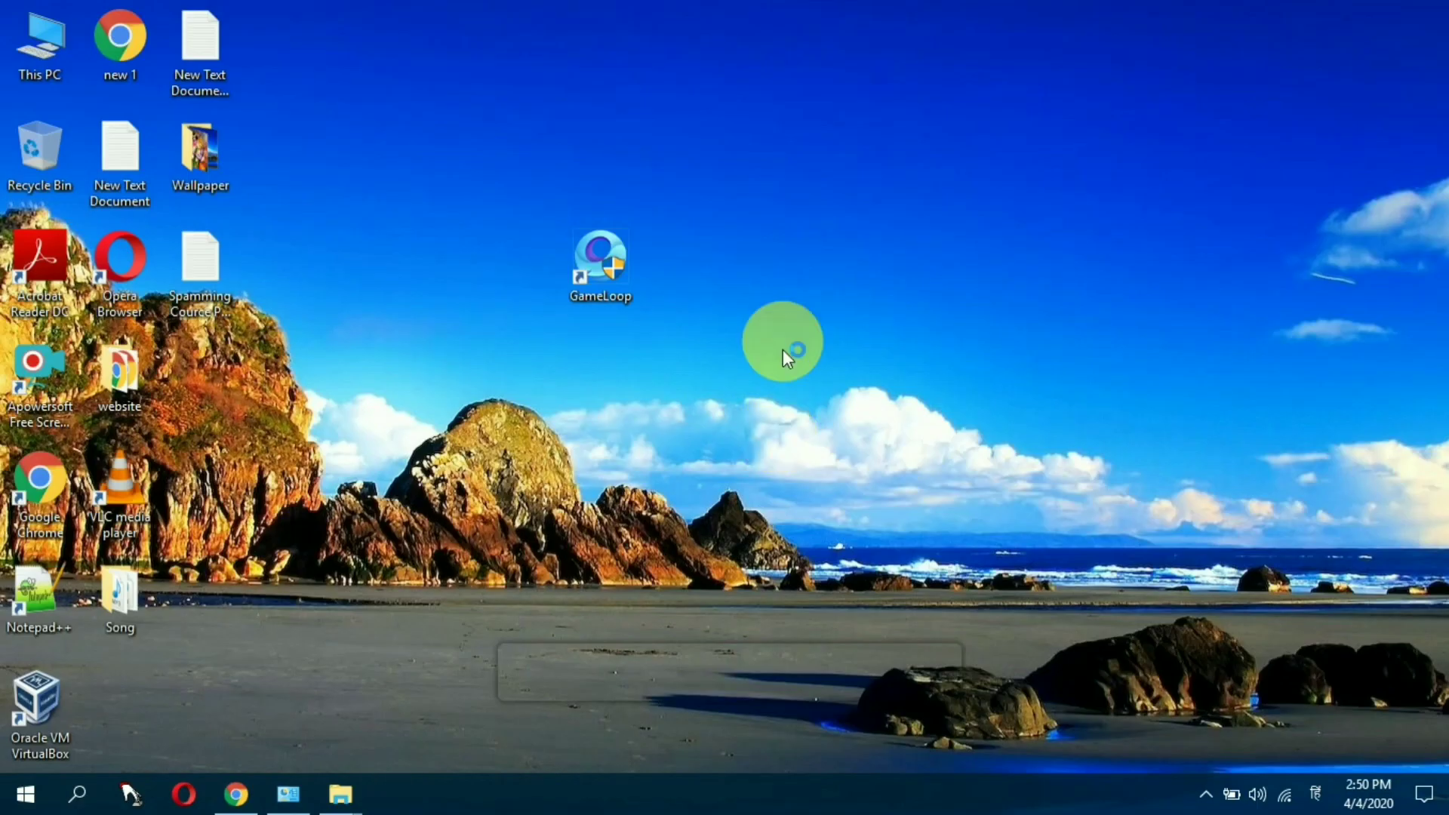
- Refresh the desktop several times
right_click(808, 234)
left_click(873, 294)
right_click(875, 295)
left_click(940, 358)
right_click(938, 345)
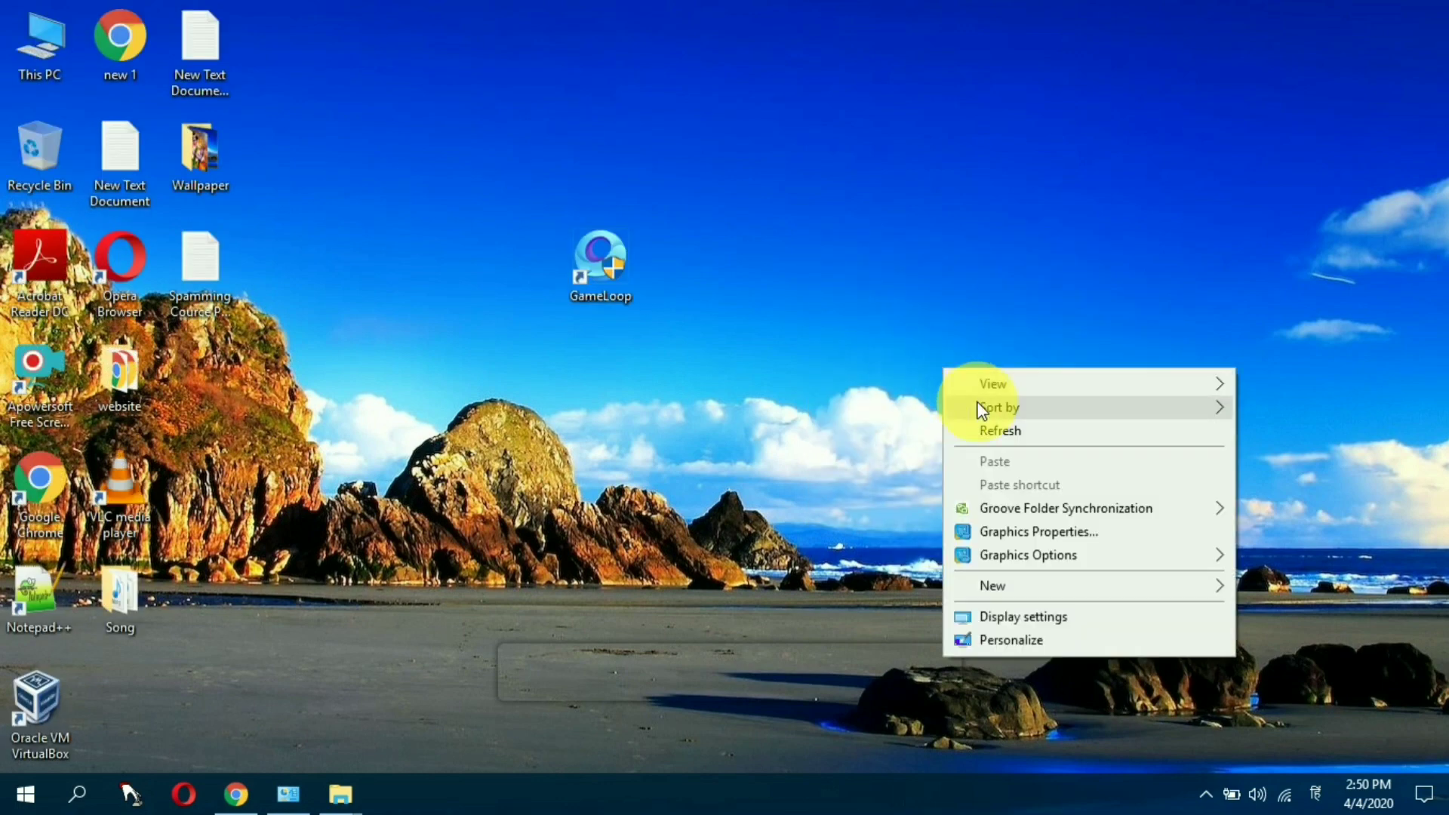
left_click(944, 407)
right_click(855, 265)
left_click(861, 328)
right_click(796, 216)
left_click(856, 284)
right_click(856, 283)
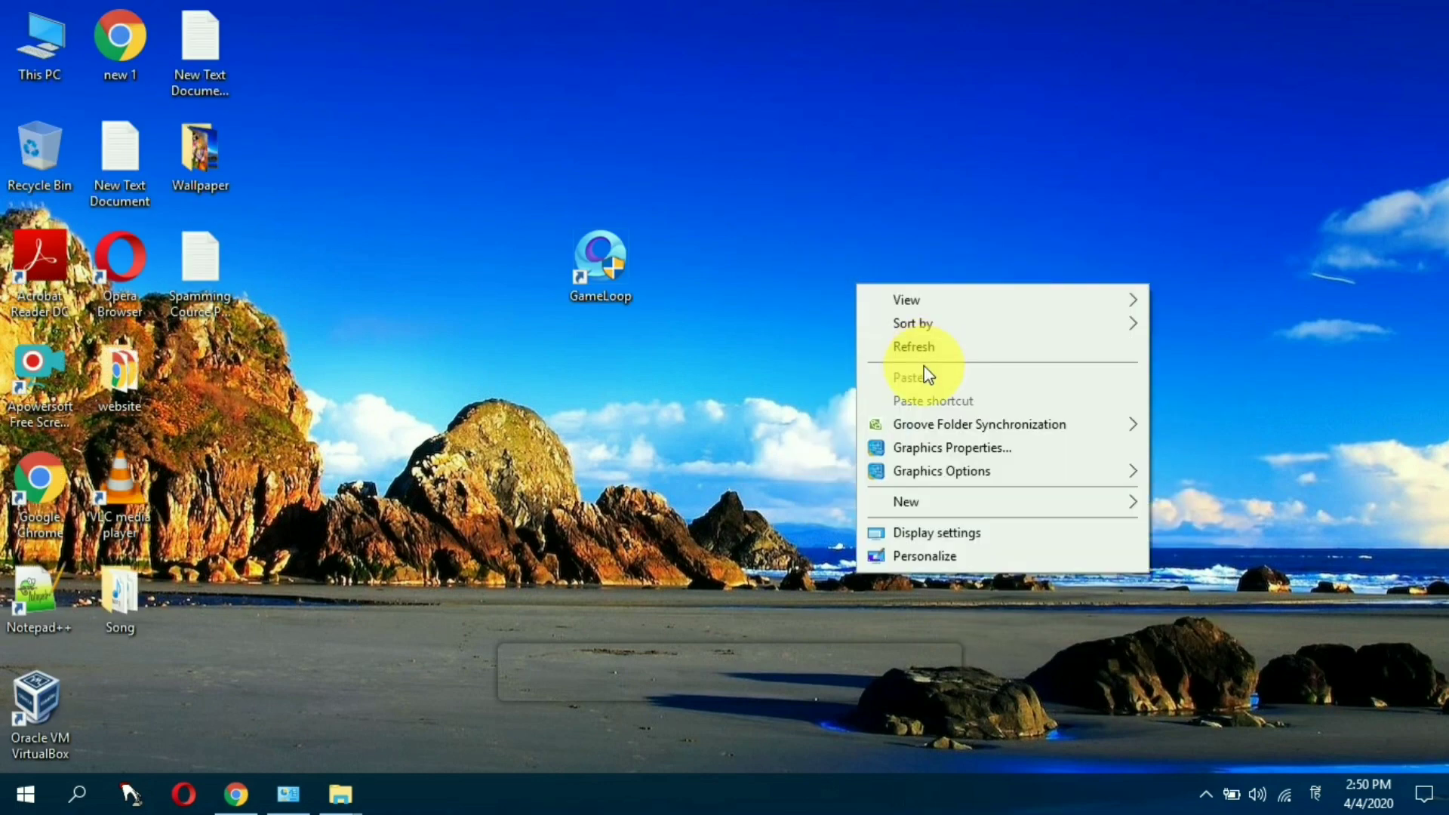
left_click(910, 347)
right_click(906, 334)
left_click(940, 387)
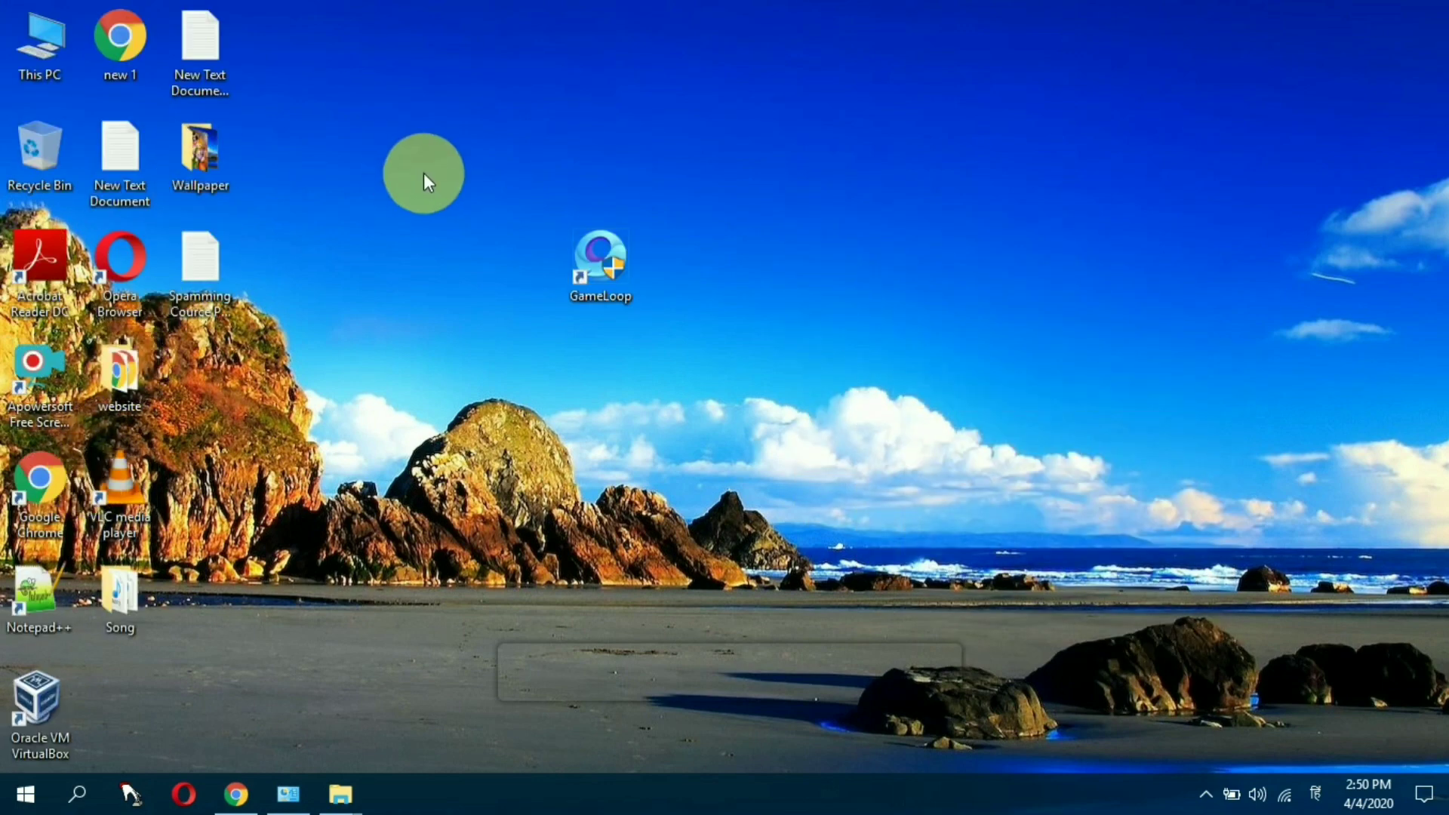
- Move the GameLoop desktop shortcut below the Spamming Course icon and refresh the desktop
left_click_drag(627, 270, 428, 437)
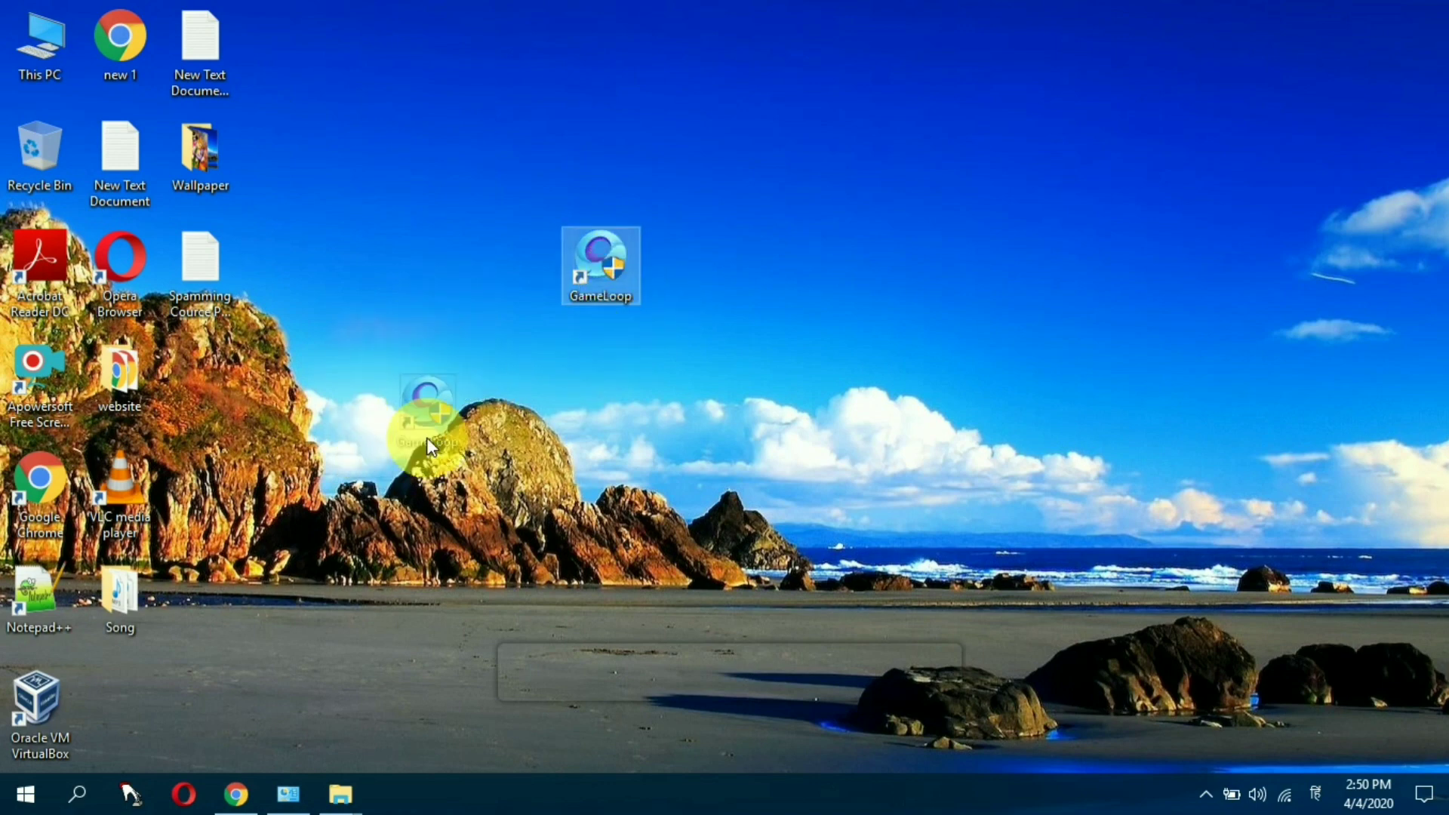
left_click_drag(212, 359, 211, 361)
right_click(807, 146)
left_click(855, 205)
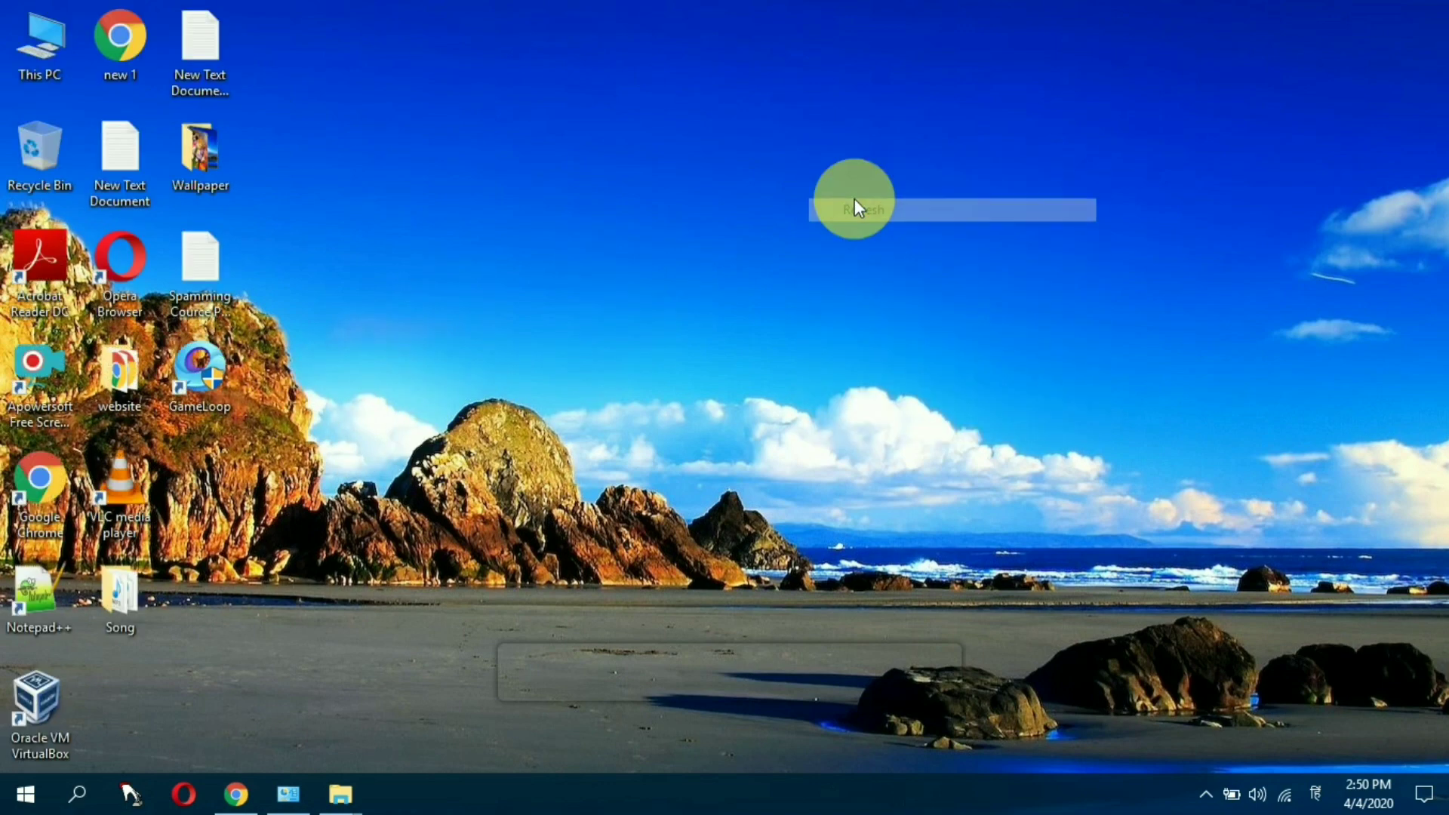
- Open This PC in a maximized window and select Local Disk (C:)
double_click(34, 46)
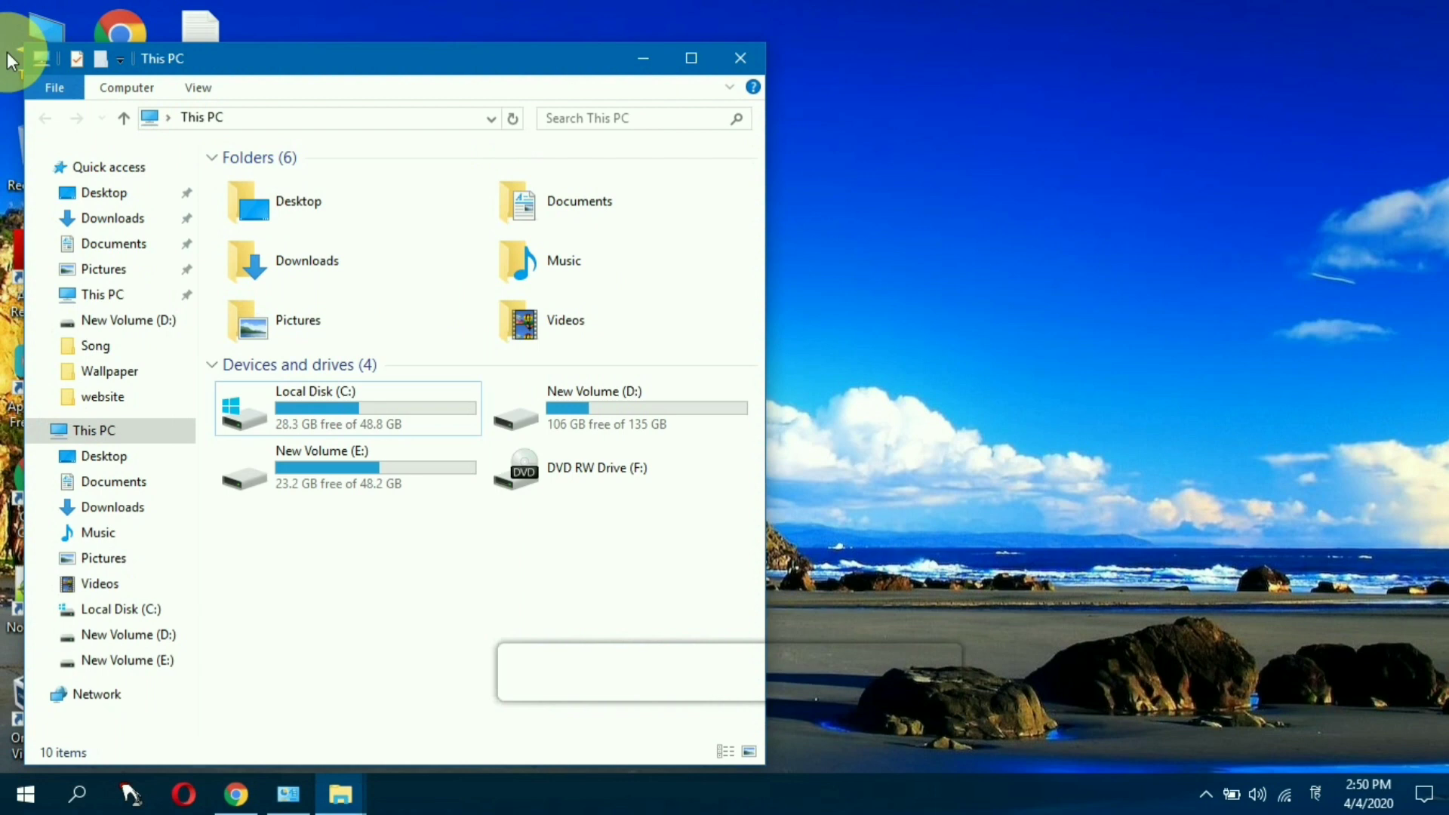
left_click(694, 57)
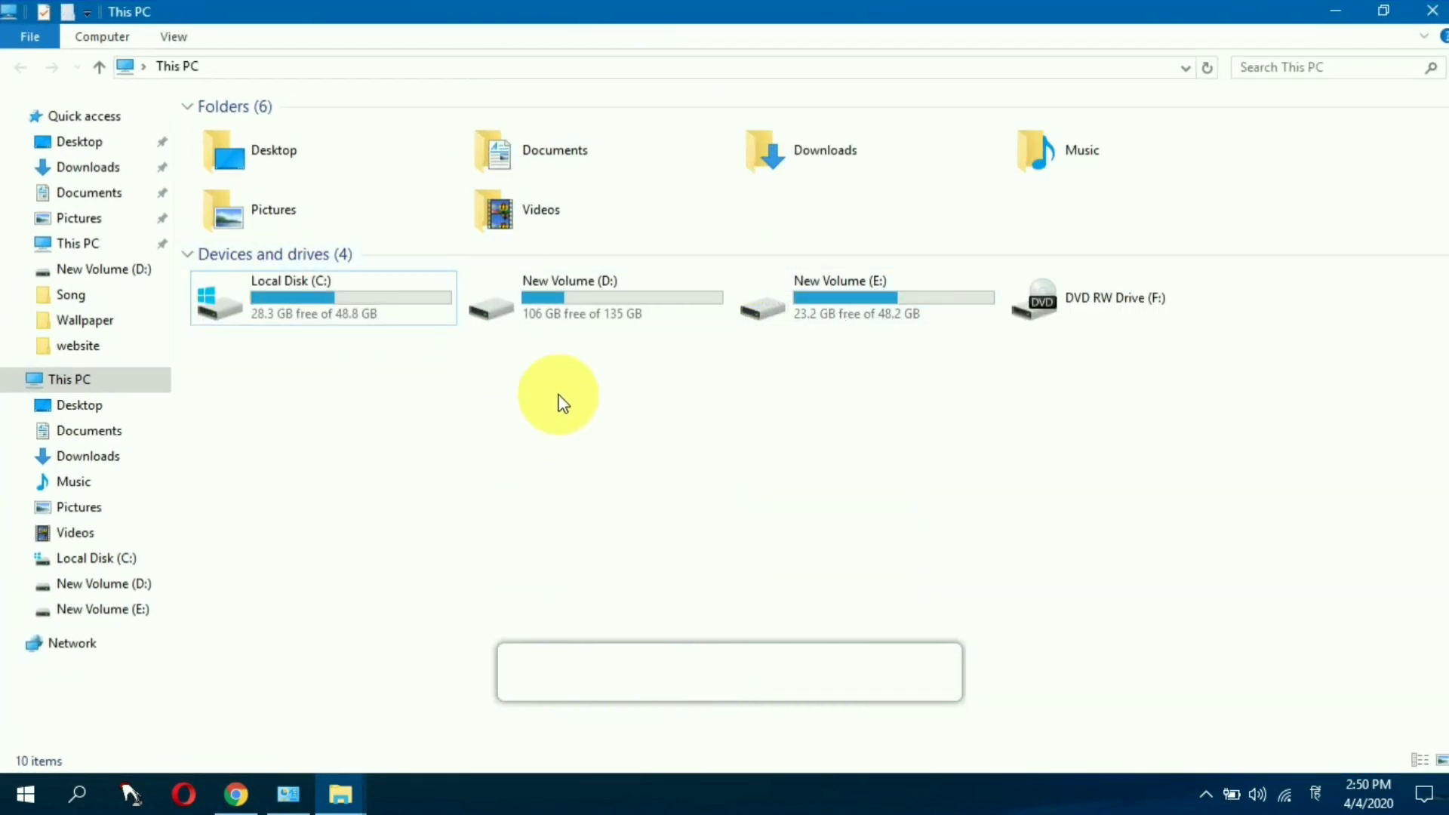
left_click(351, 289)
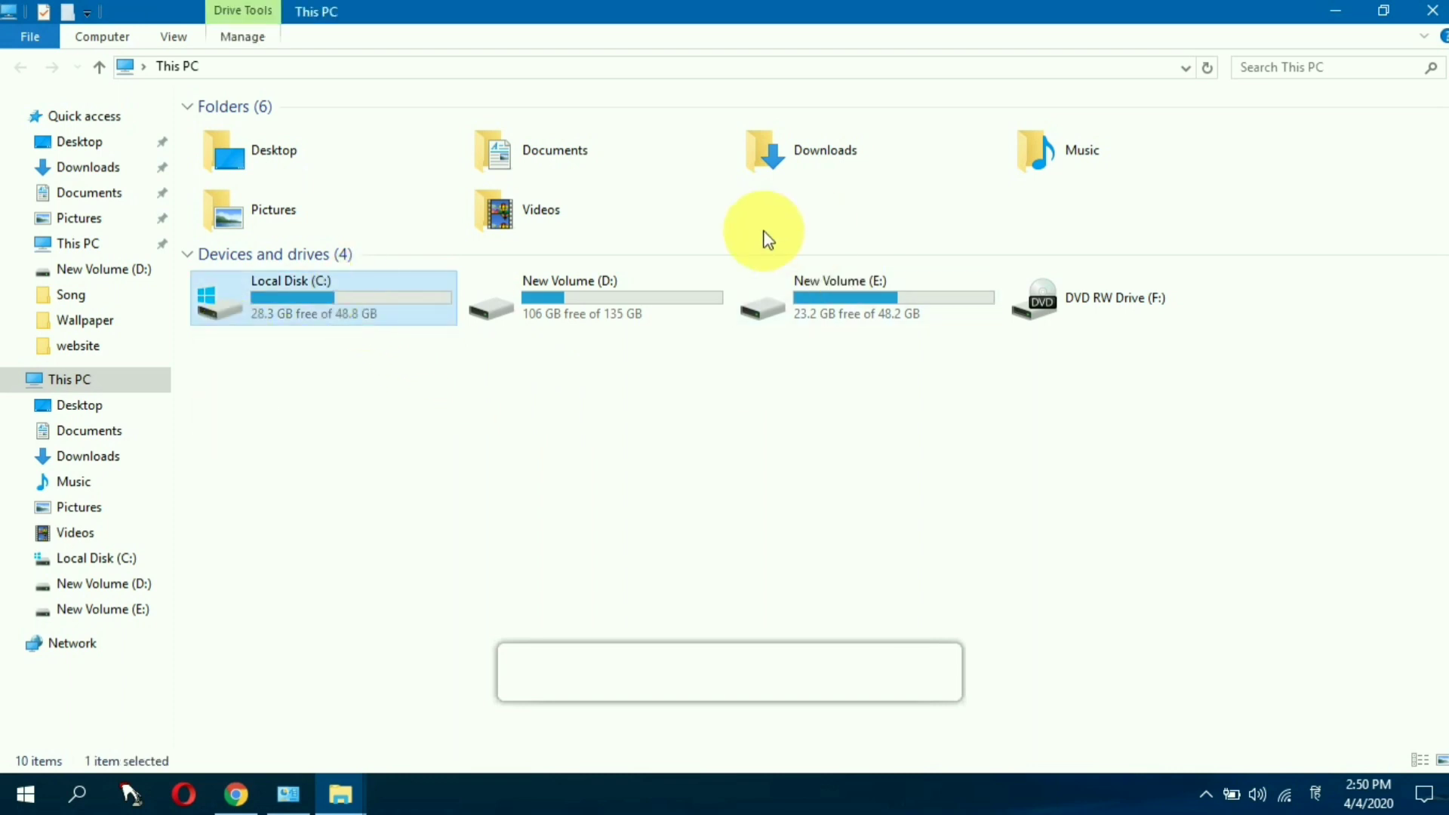
- Open the appmarket folder on New Volume (D:), inside program files and txgameassistant
left_click(619, 293)
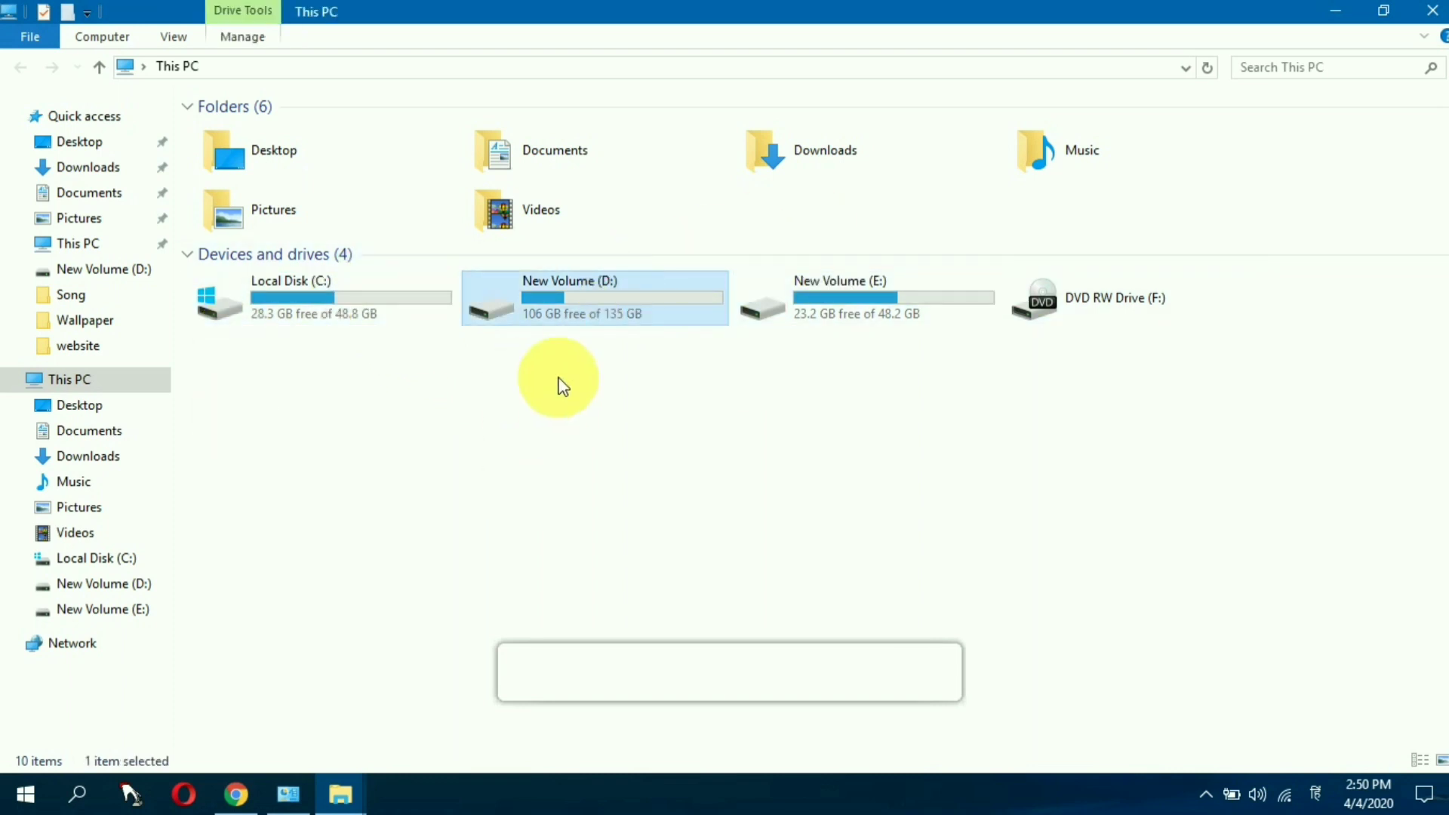
double_click(624, 307)
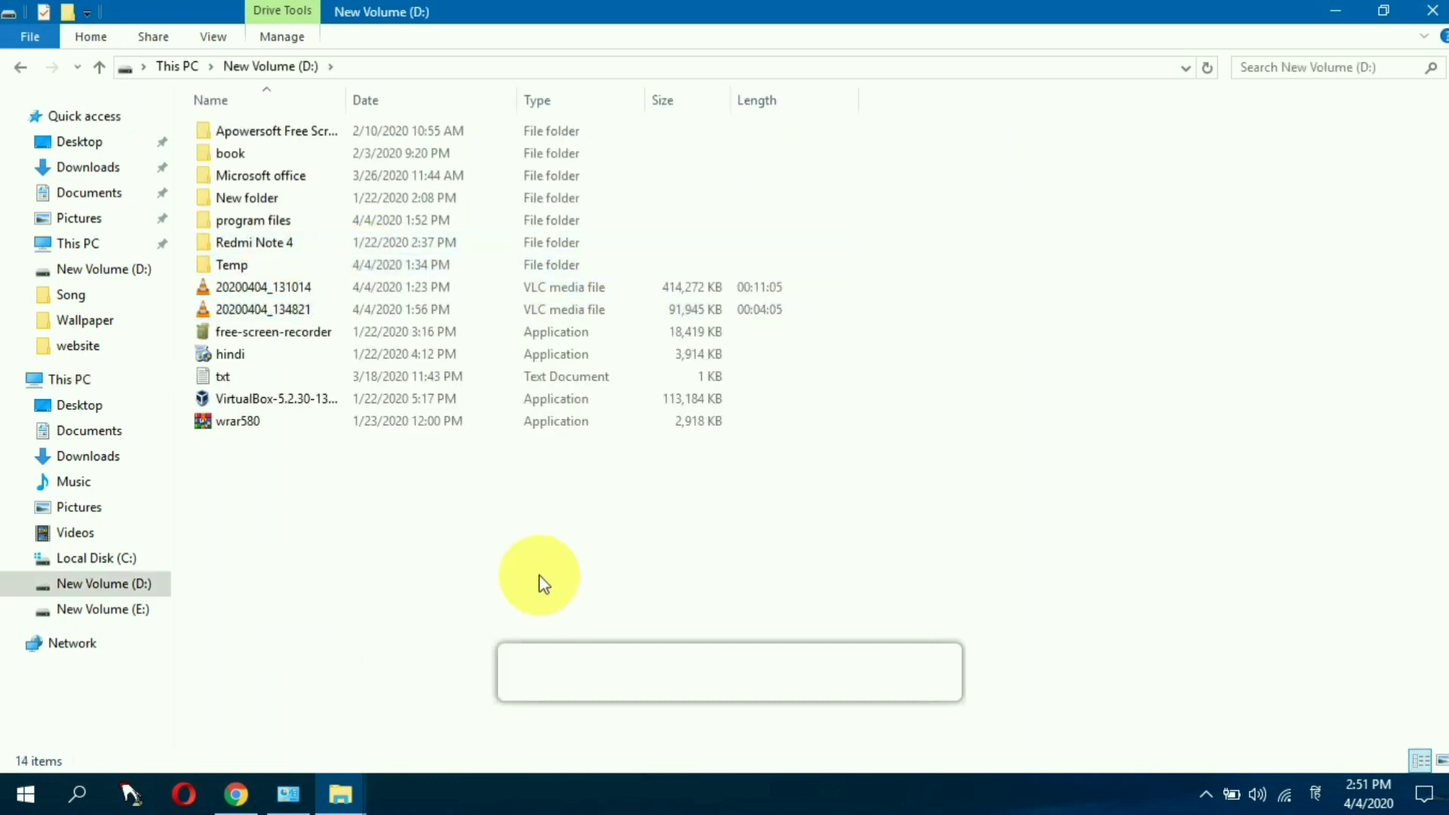
left_click(333, 218)
left_click(384, 269)
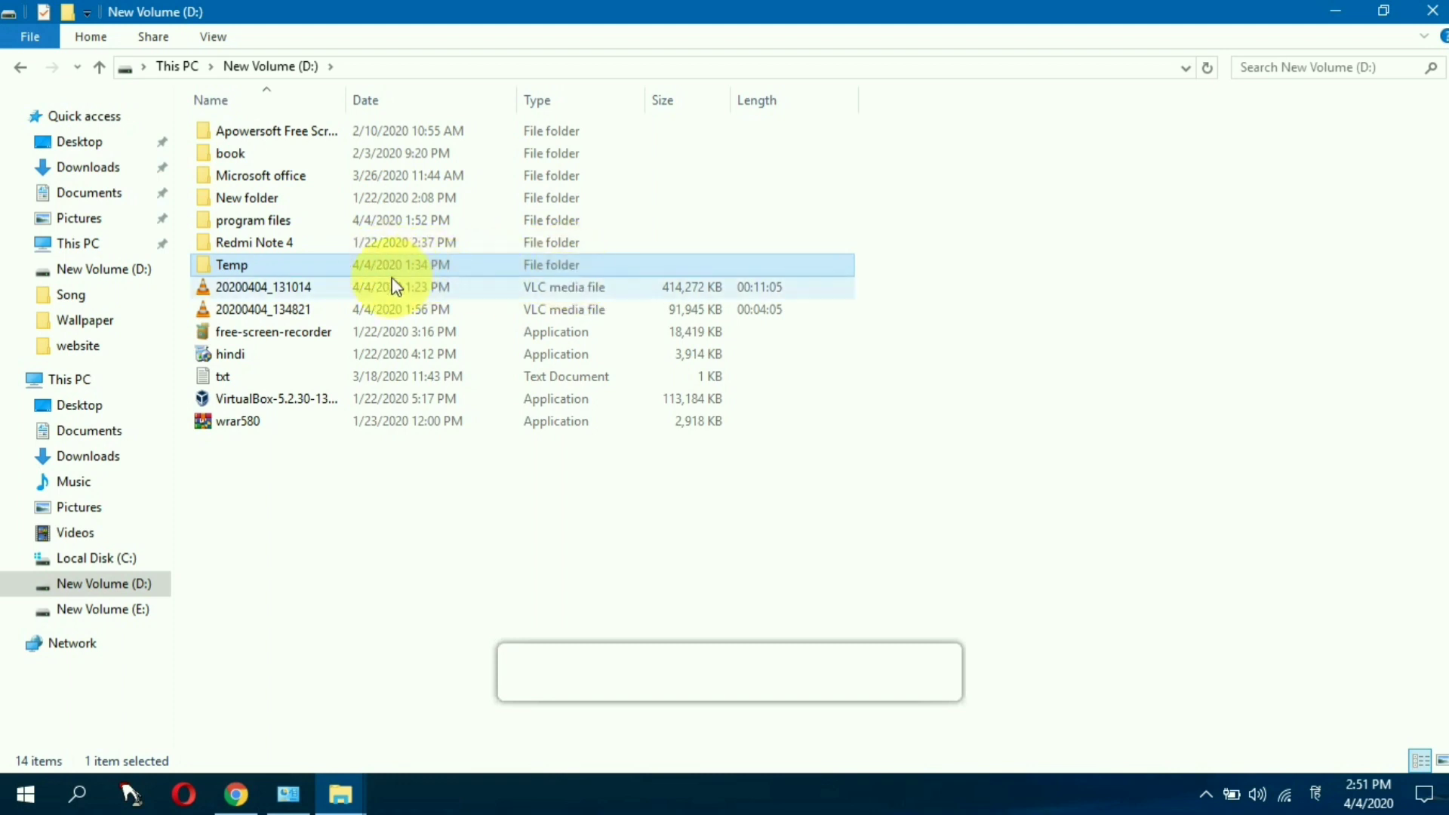
left_click(317, 221)
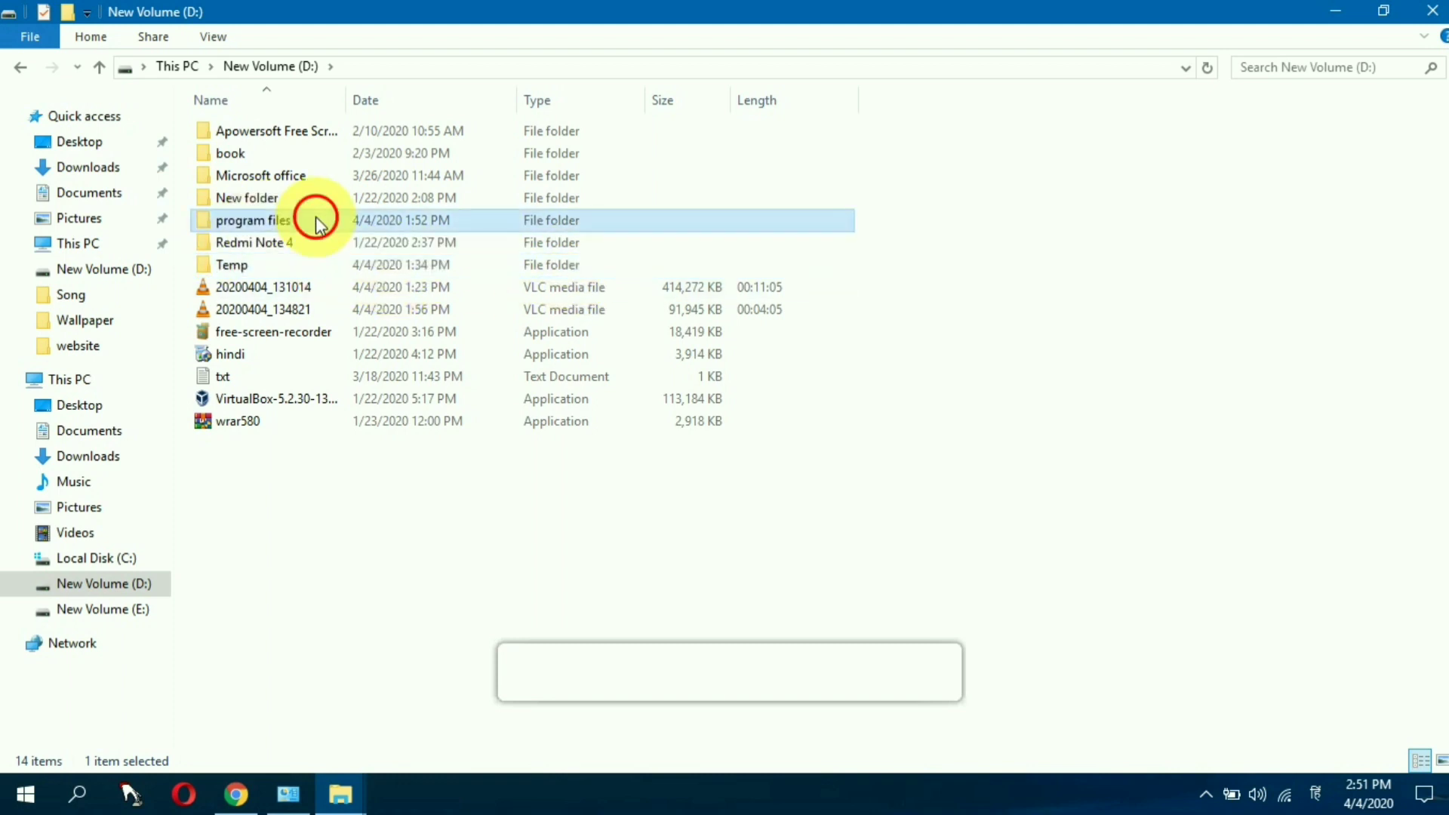
double_click(317, 221)
double_click(413, 130)
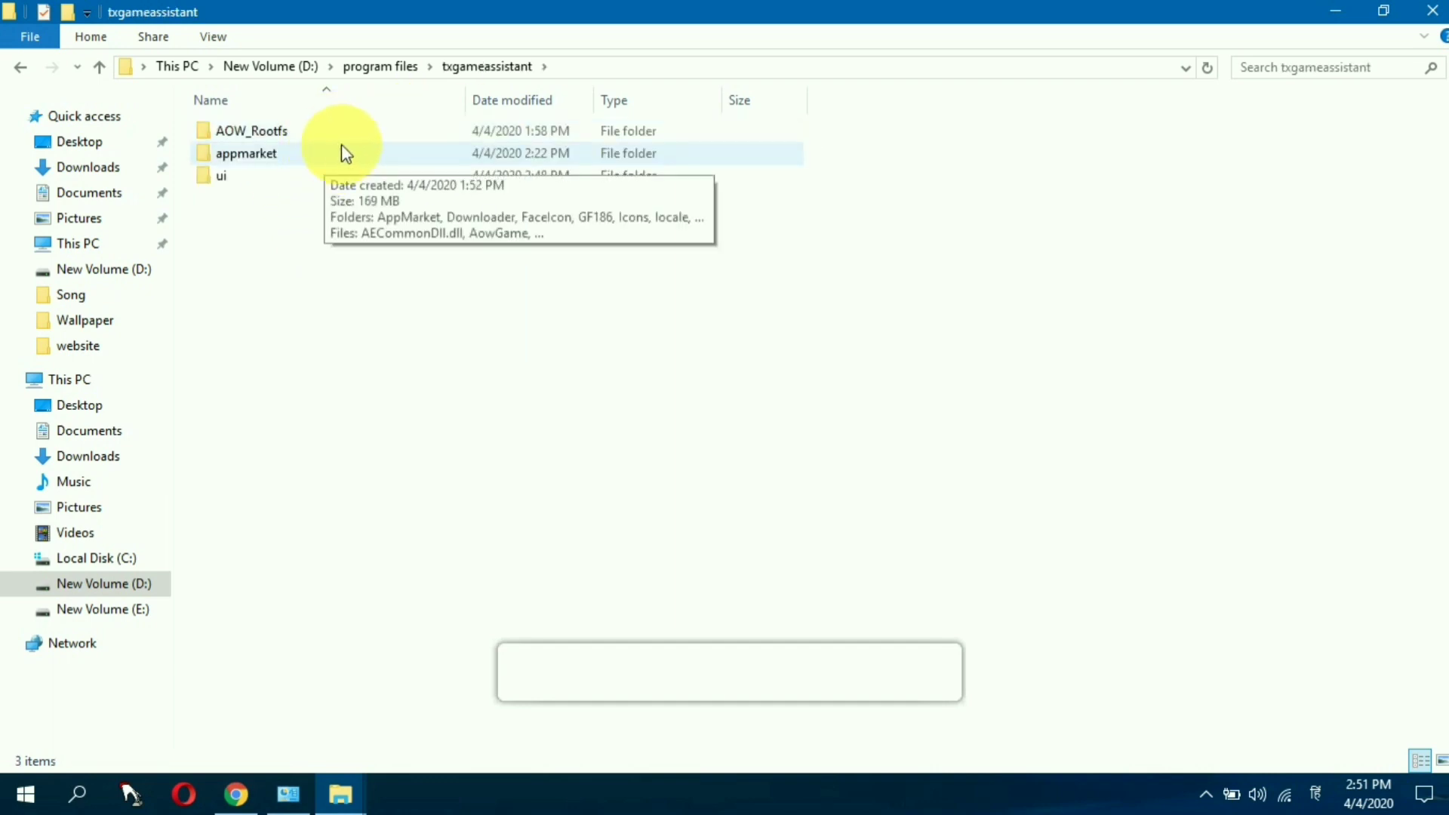
left_click(306, 154)
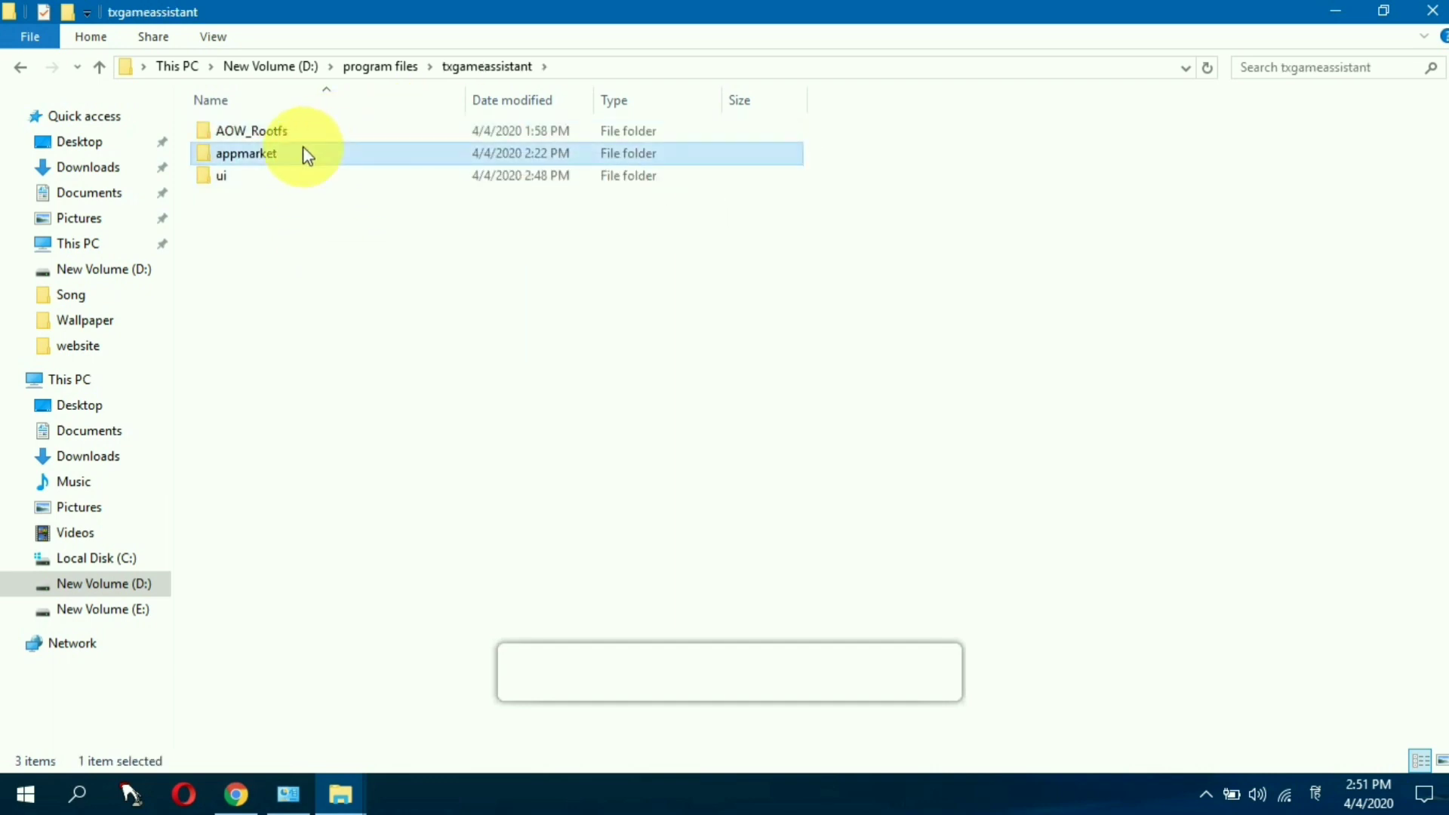
double_click(312, 159)
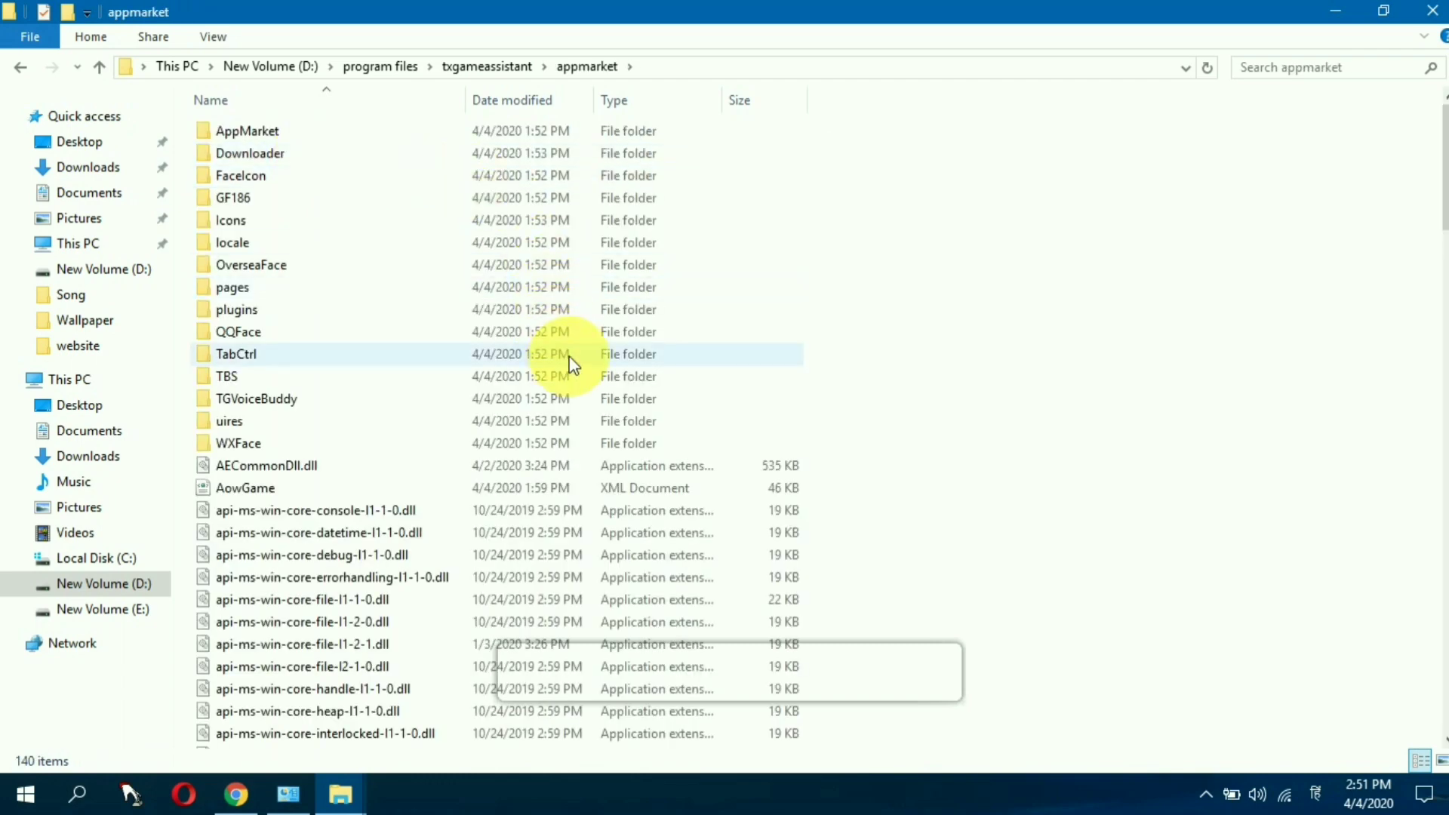
- Create a desktop shortcut for the AppMarket application and minimize the folder window
scroll(572, 366, "down", 20)
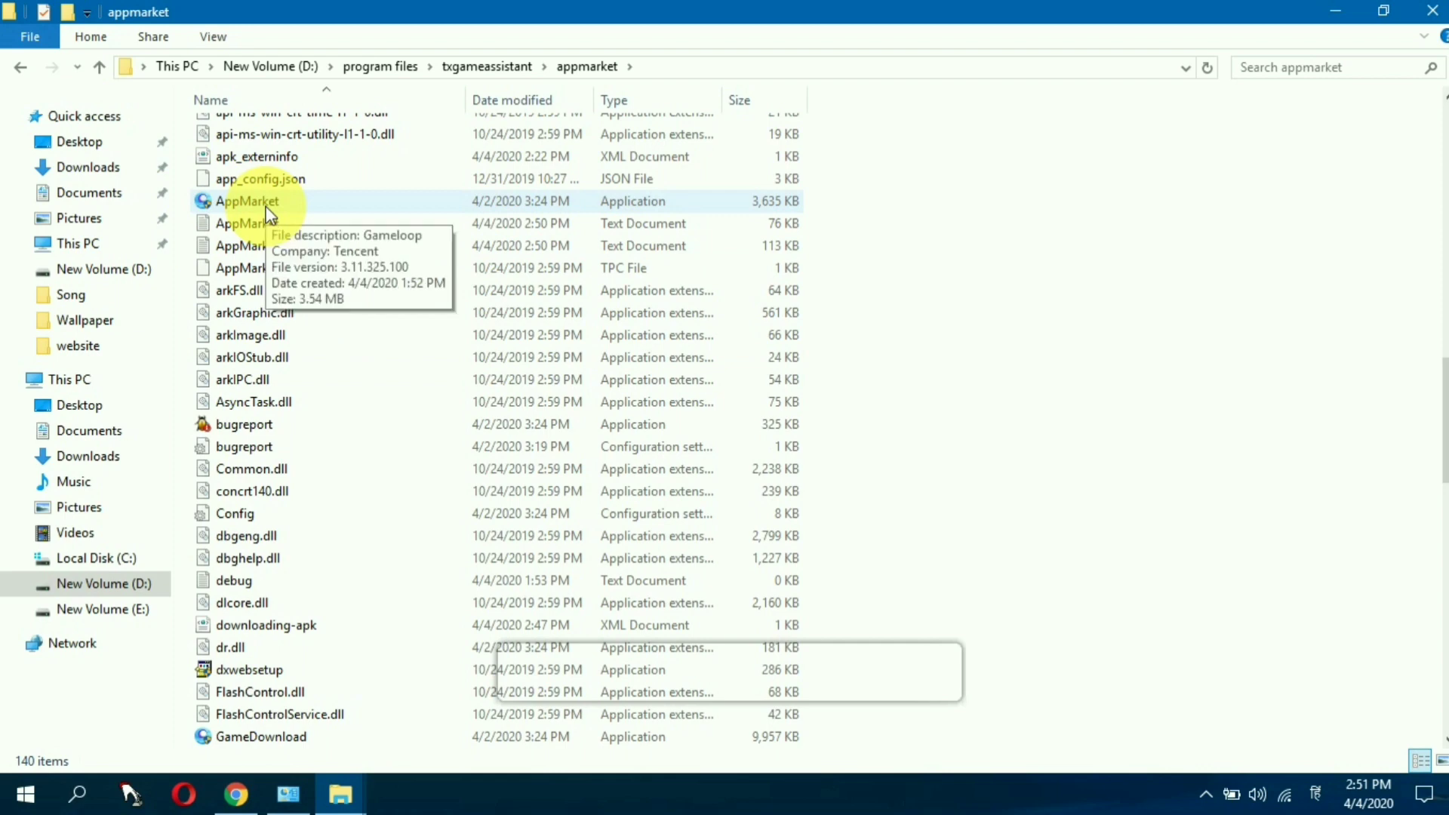
left_click(269, 207)
right_click(269, 207)
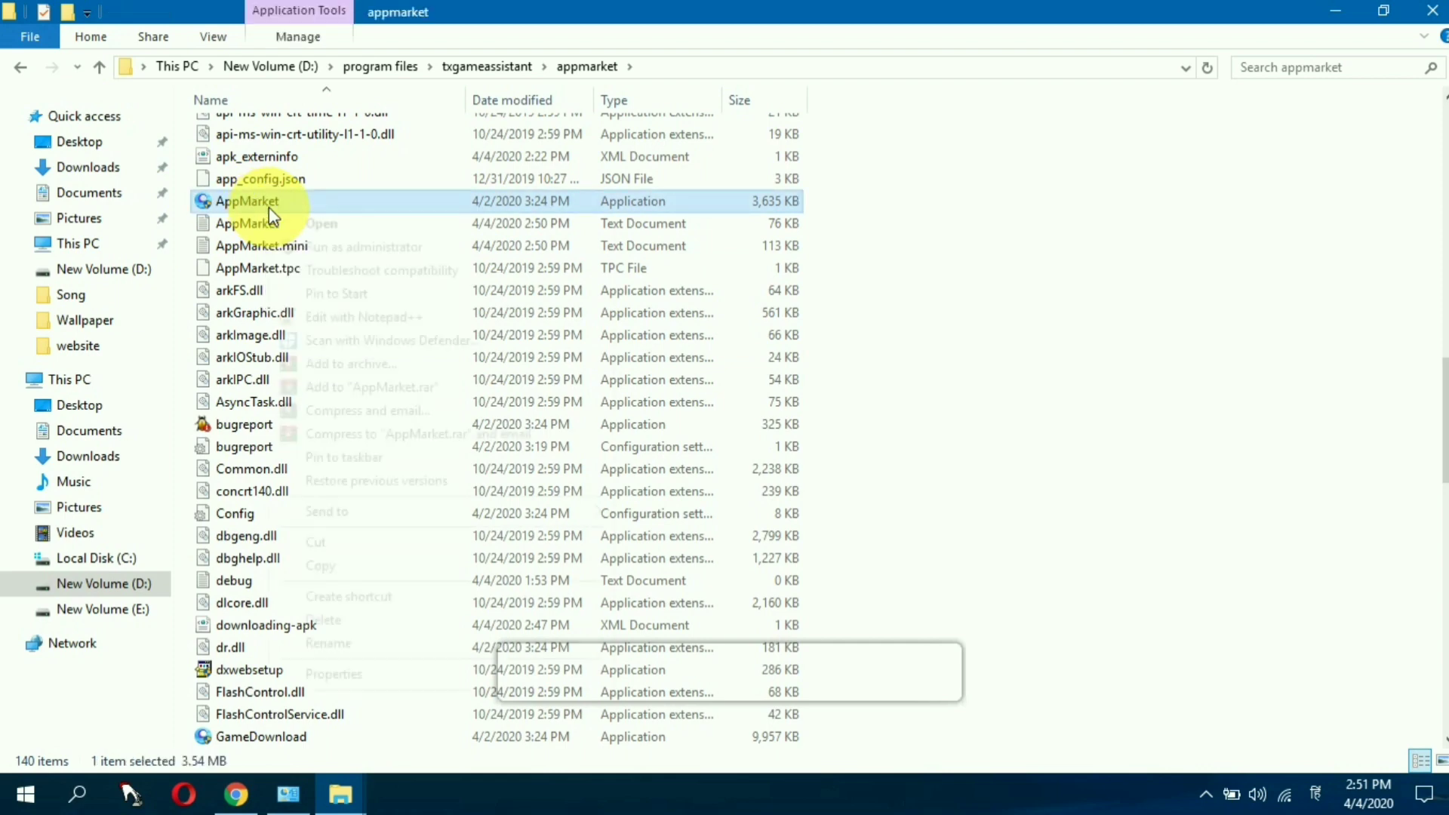
mouse_move(367, 509)
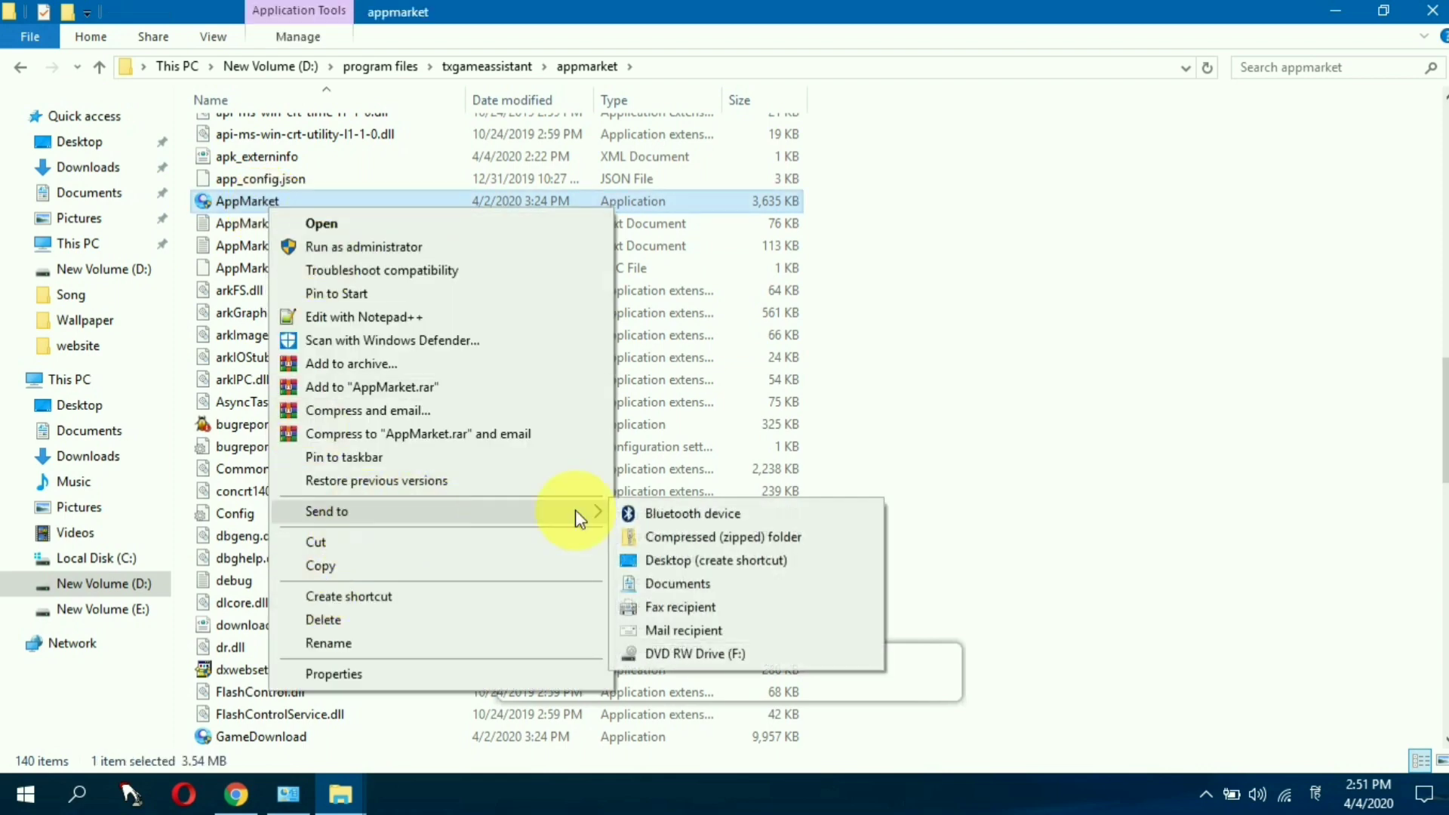
left_click(723, 560)
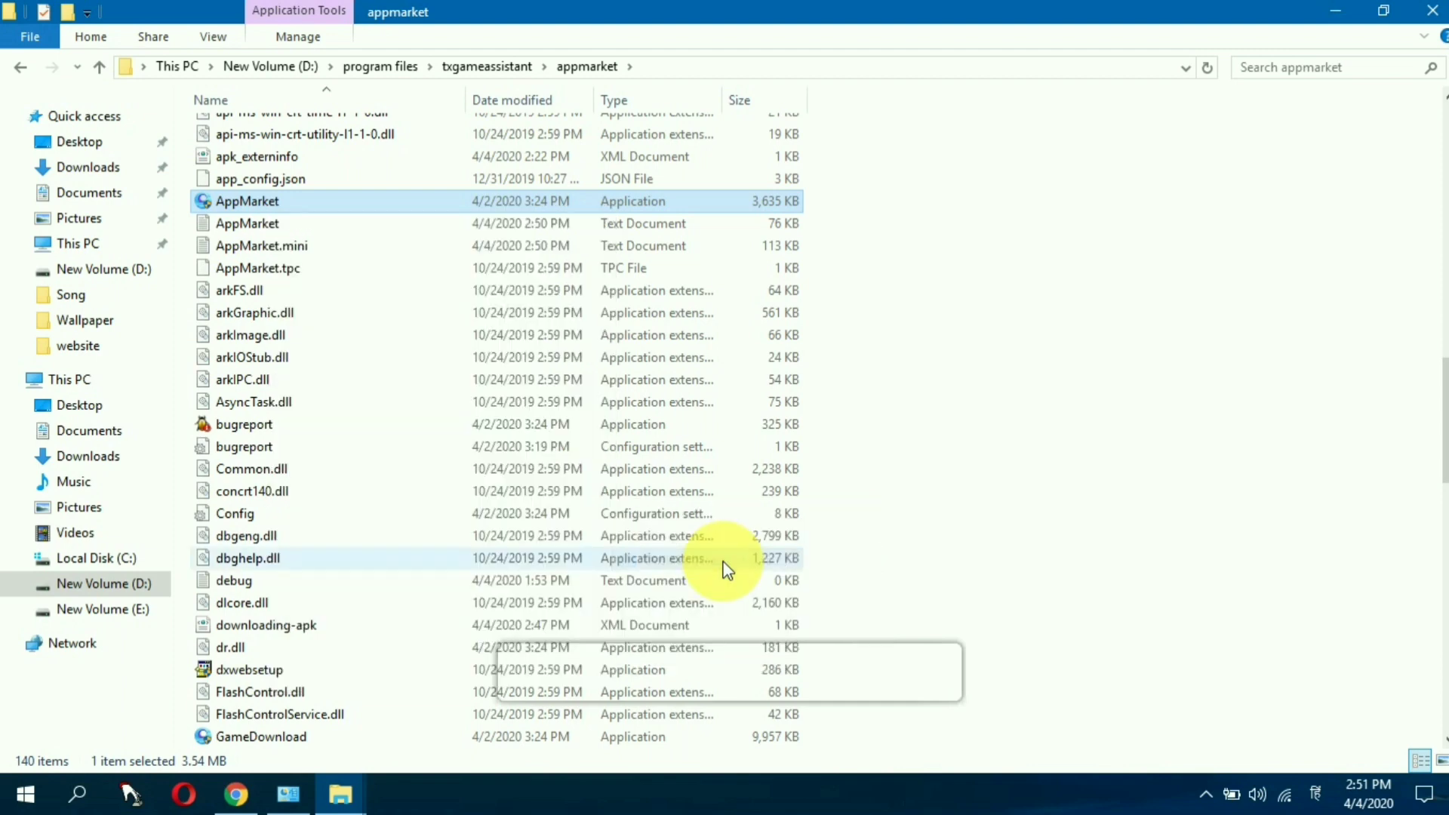
left_click(1349, 9)
- Refresh the desktop, move the AppMarket shortcut to an empty area and move the GameLoop shortcut down one place
right_click(529, 296)
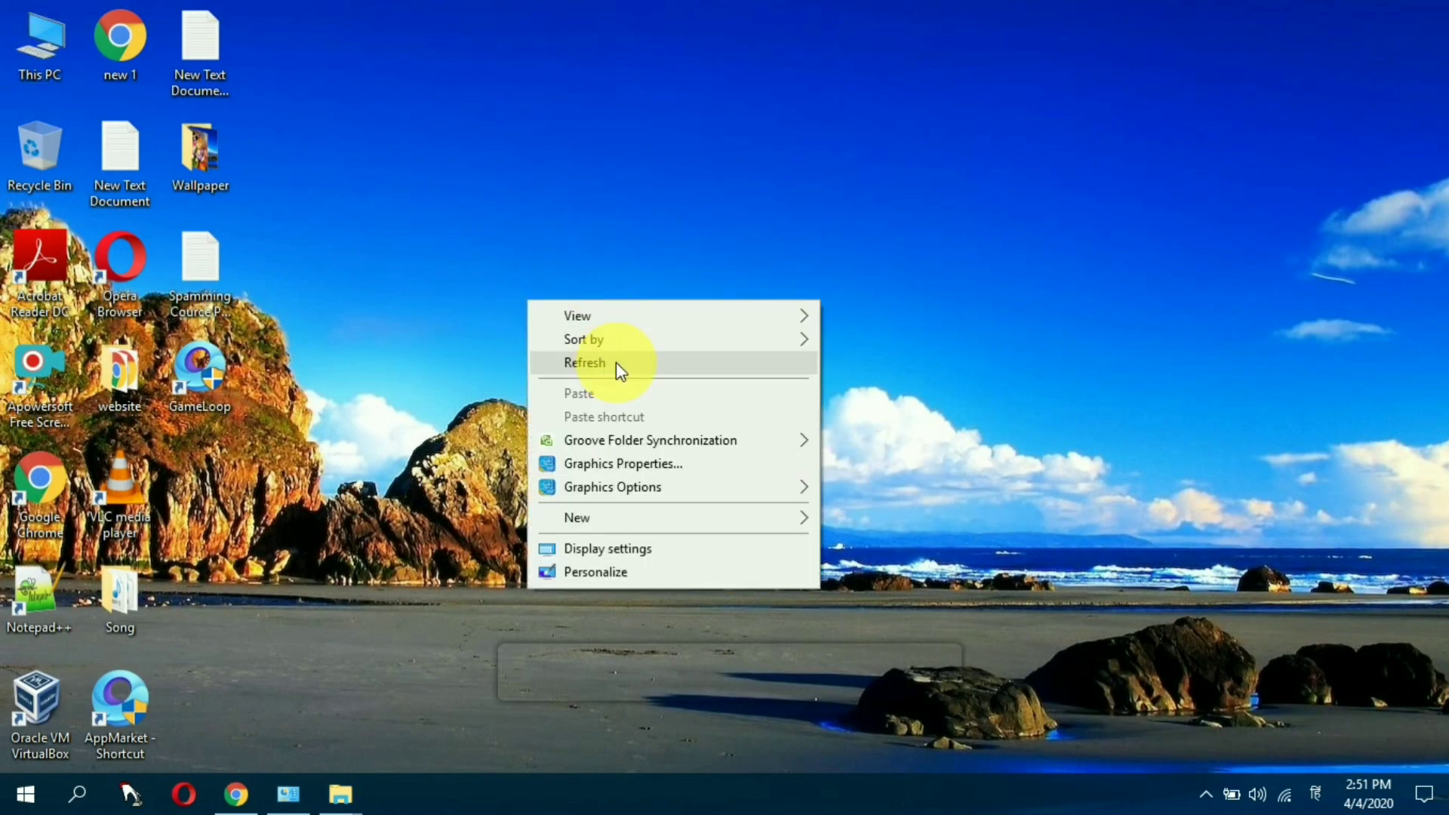
left_click(615, 364)
right_click(454, 266)
left_click(523, 329)
left_click_drag(169, 695, 456, 407)
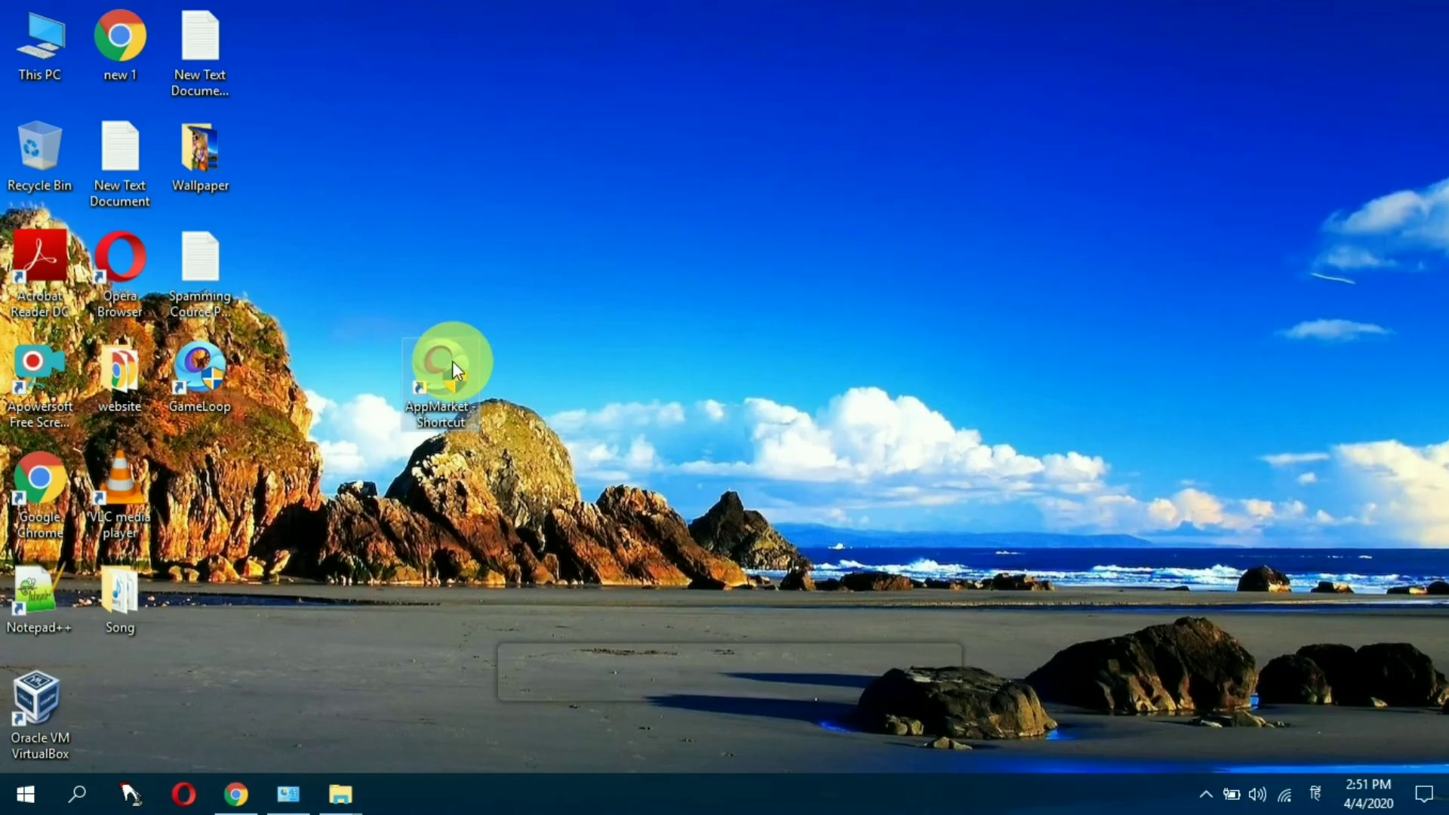
left_click_drag(452, 361, 451, 355)
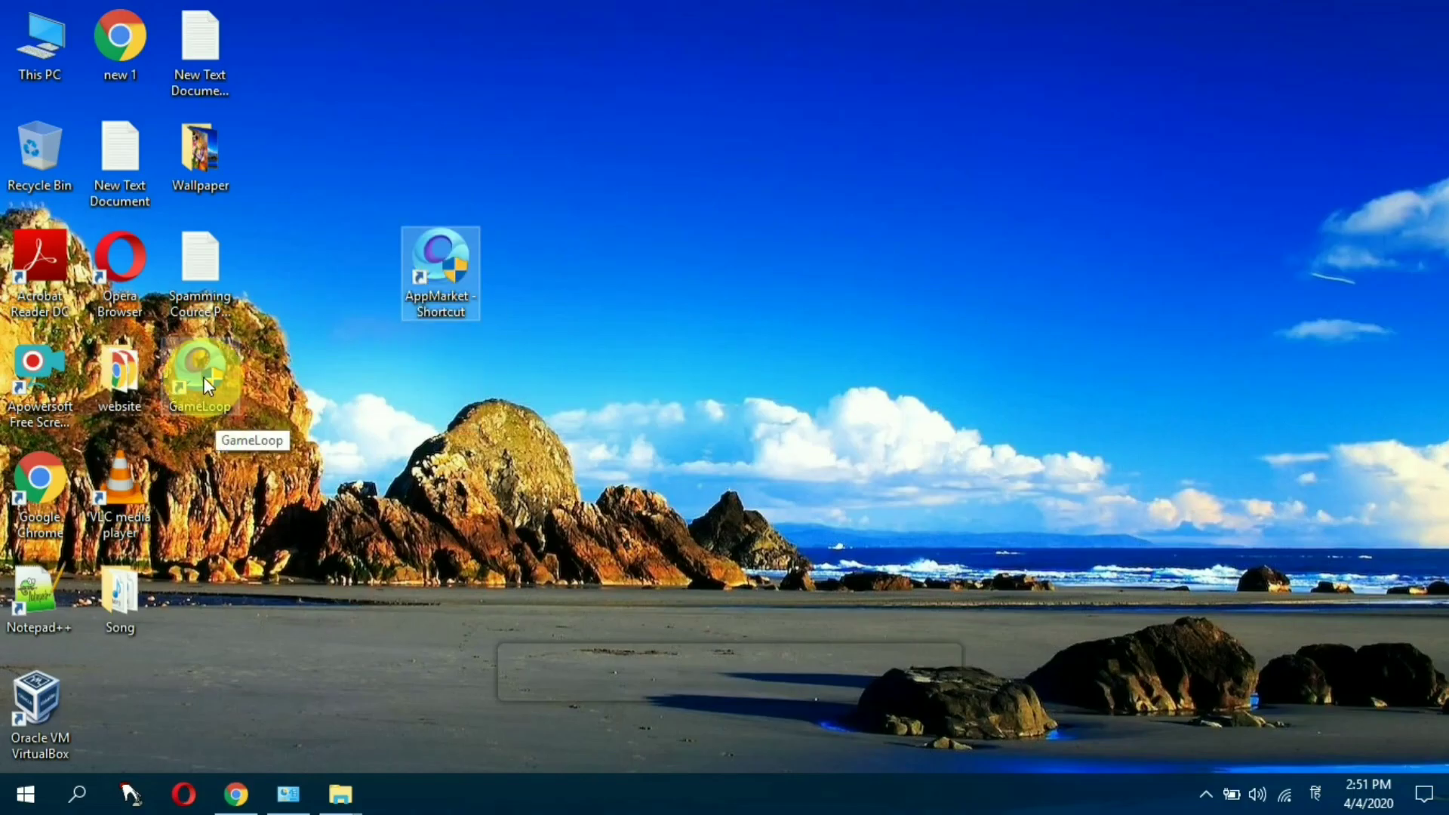
left_click_drag(203, 377, 211, 471)
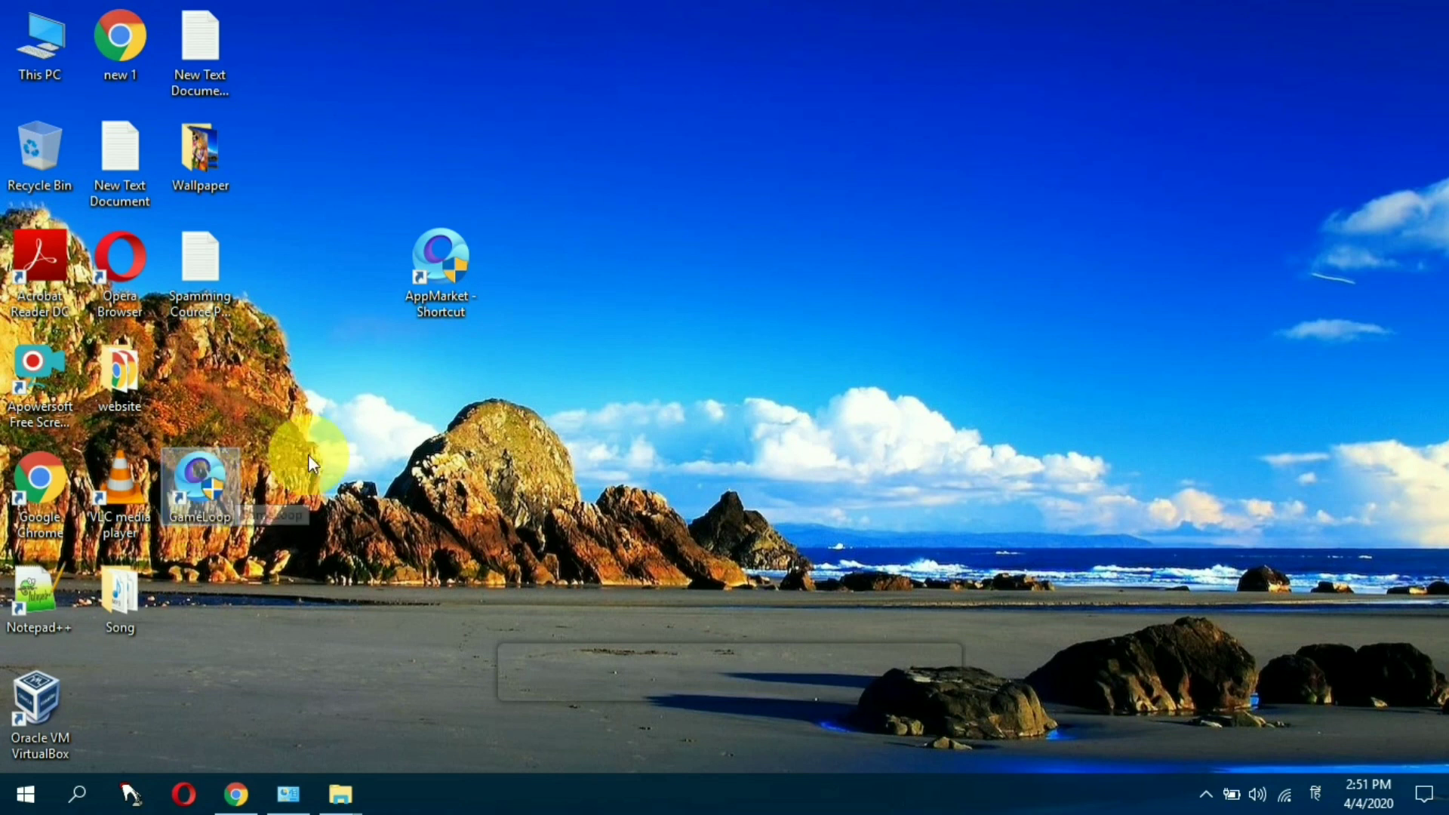
- Create a new folder on the desktop, move the GameLoop and AppMarket shortcuts into it, and refresh the desktop
key("ctrl+shift+n")
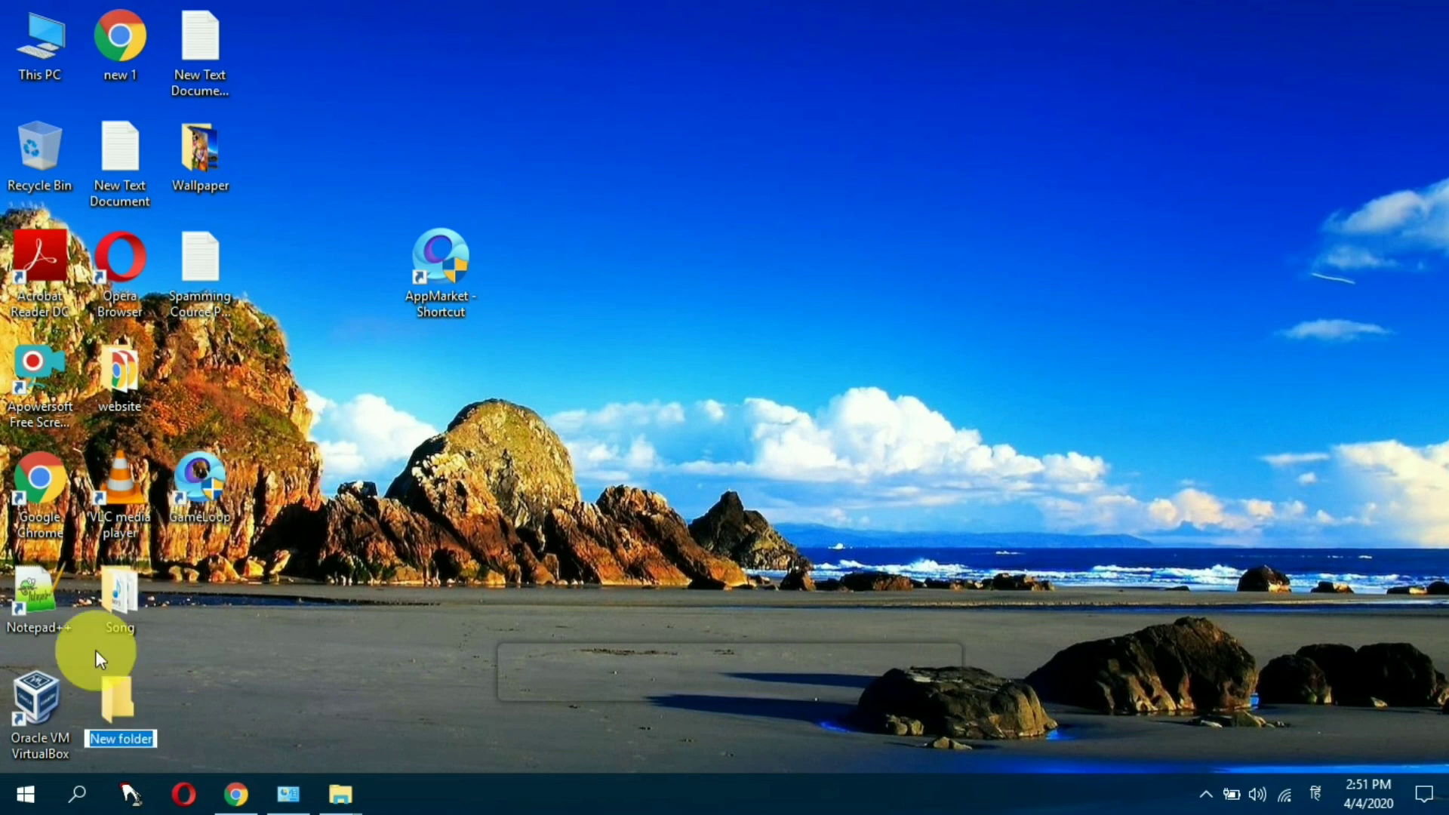
left_click_drag(117, 699, 355, 483)
left_click_drag(223, 493, 359, 483)
right_click(466, 253)
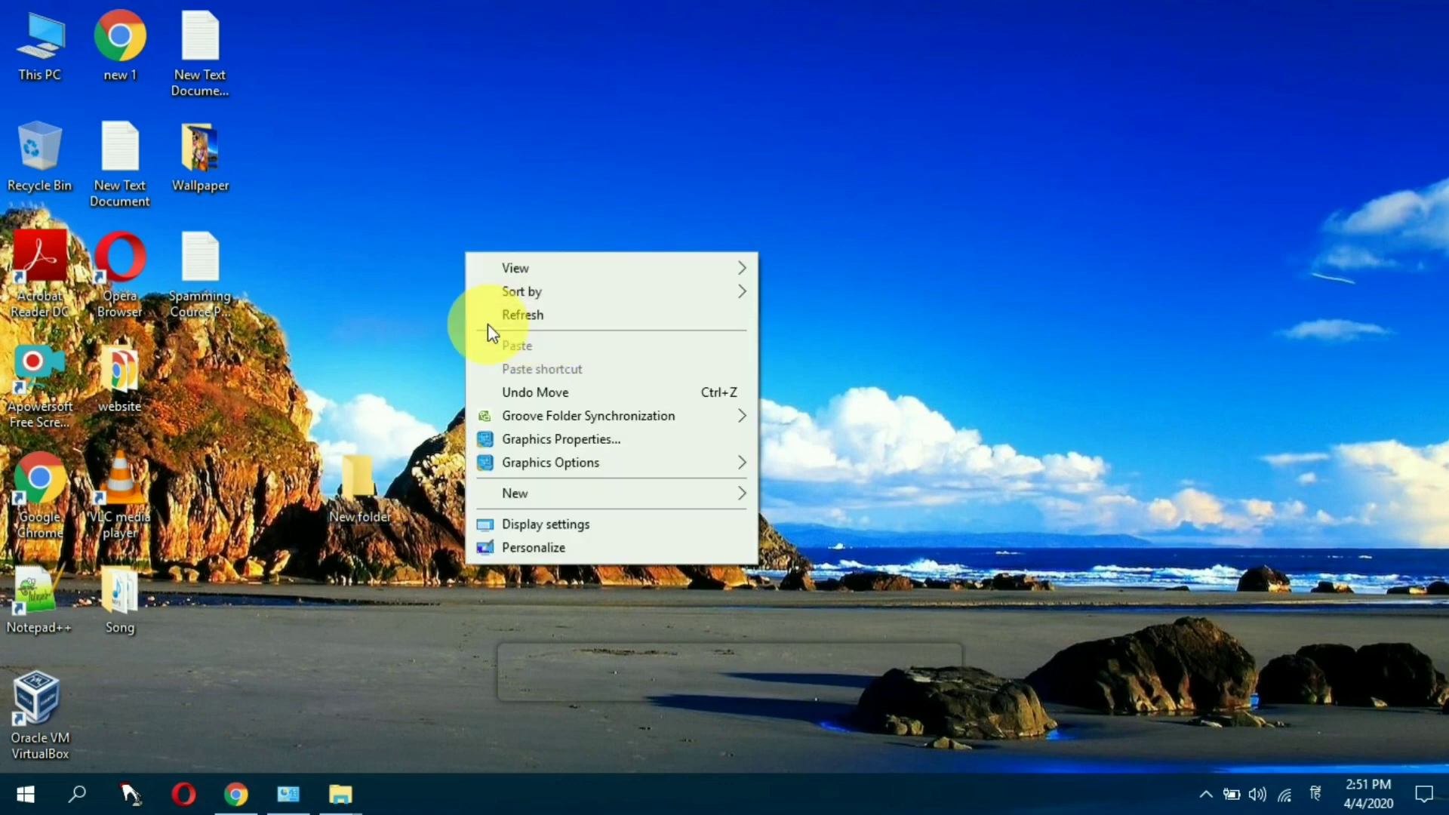
left_click(488, 324)
- Open the new desktop folder and launch GameLoop from the AppMarket shortcut
double_click(351, 496)
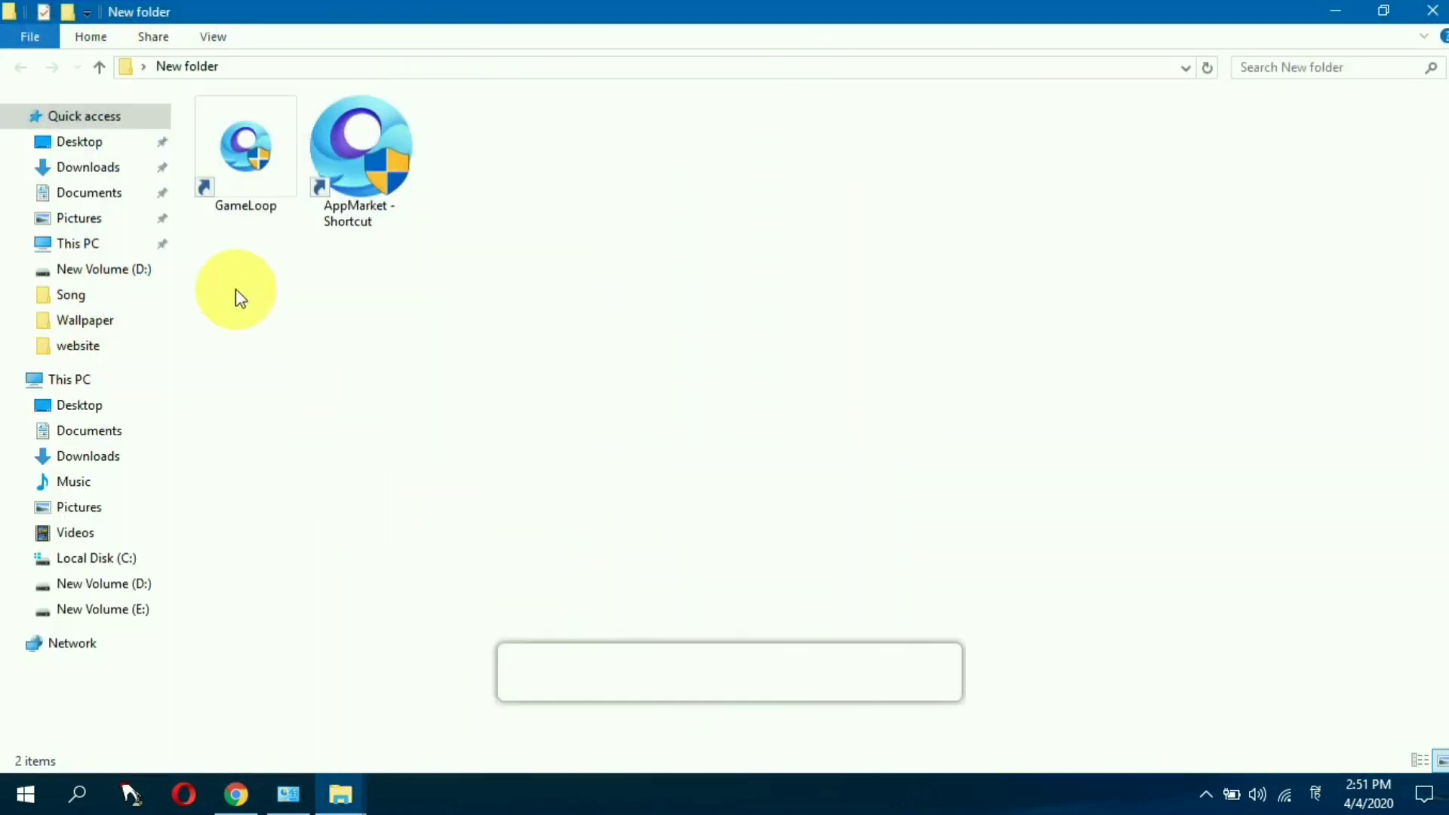
left_click(342, 183)
left_click(261, 178)
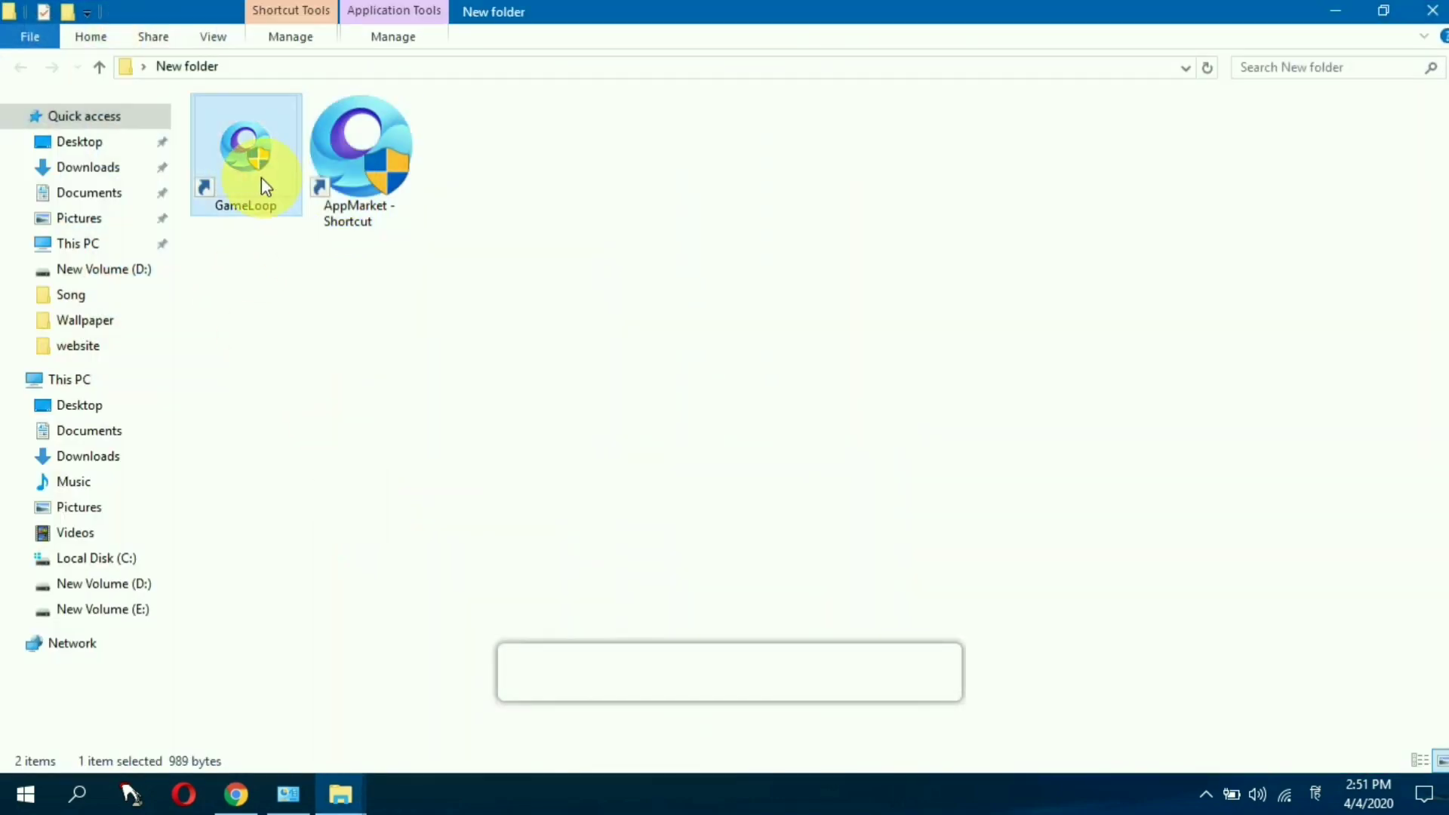
left_click(359, 143)
right_click(359, 144)
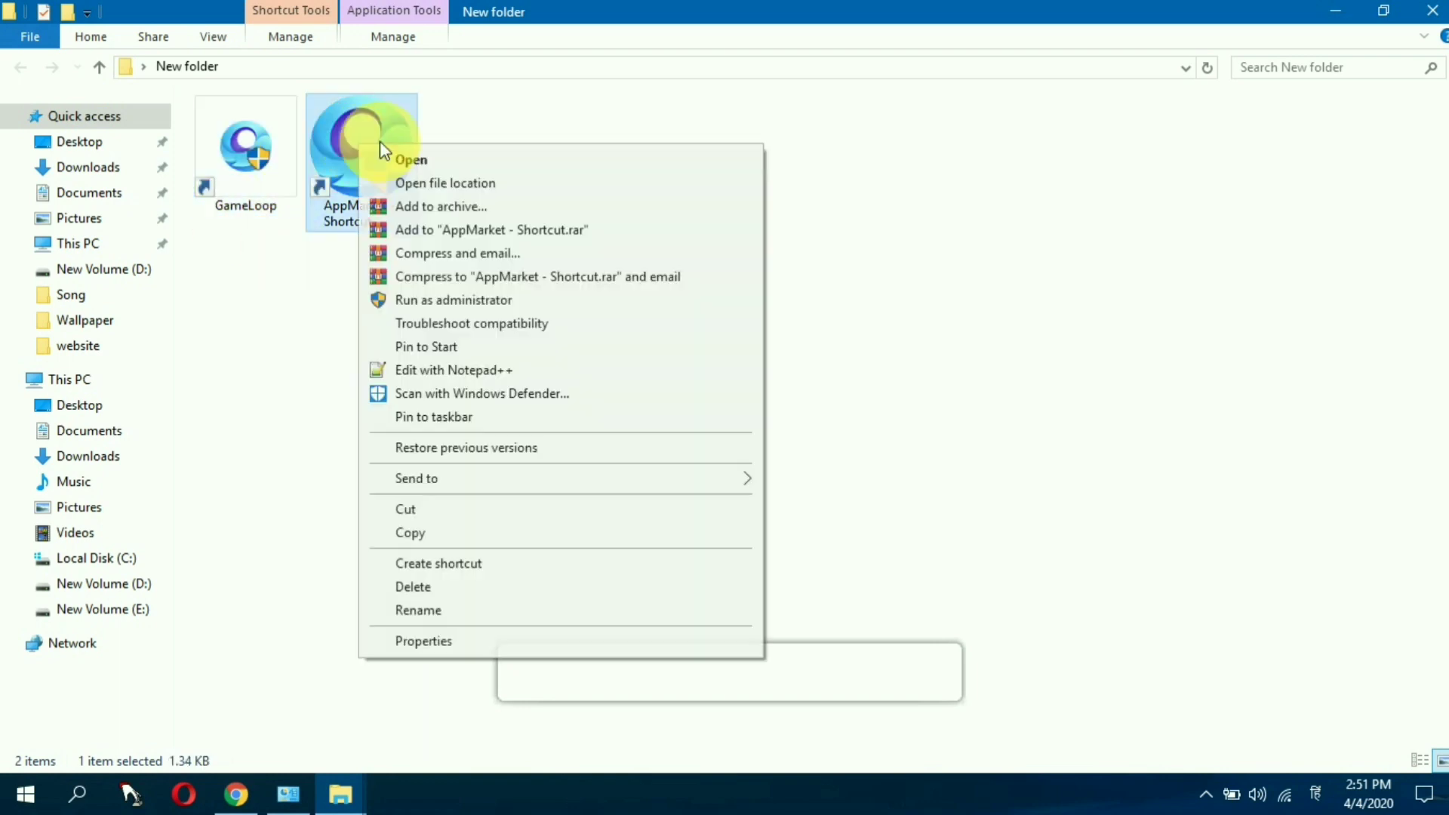
left_click(447, 168)
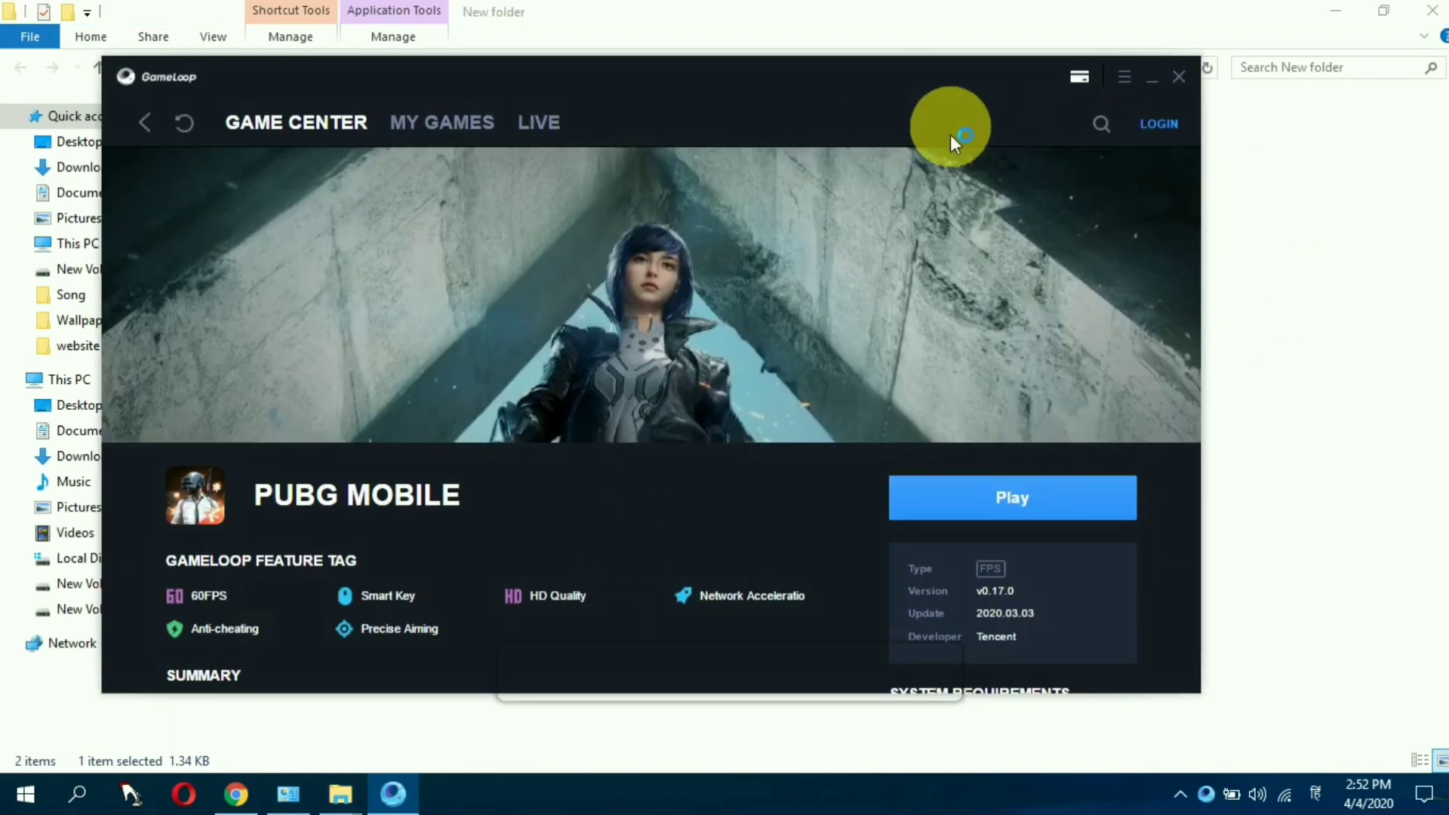
- Minimize the folder window behind GameLoop and move the GameLoop window higher on the desktop
left_click_drag(949, 127, 1300, 49)
left_click(1300, 53)
left_click(1336, 9)
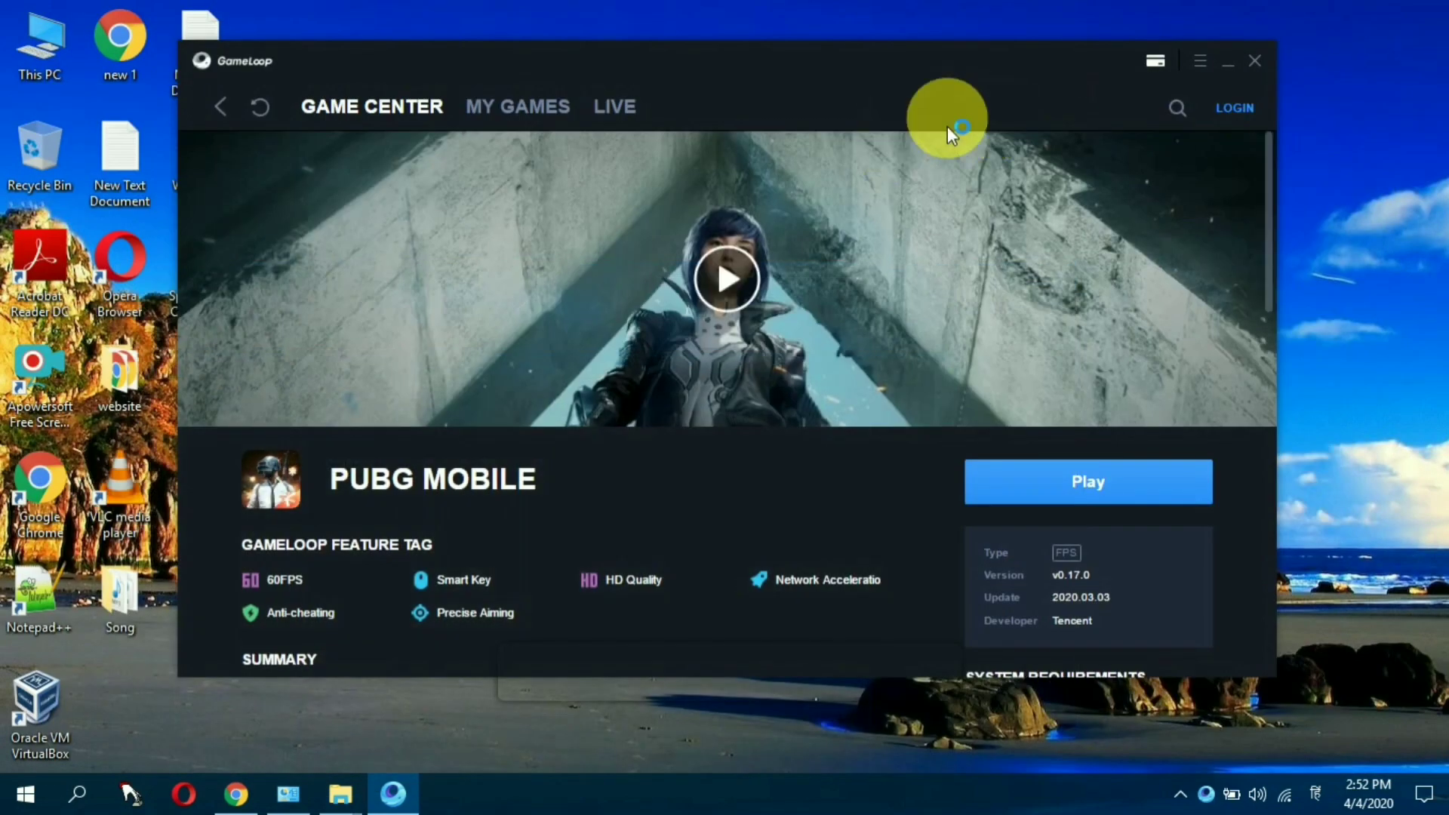
left_click_drag(948, 120, 995, 55)
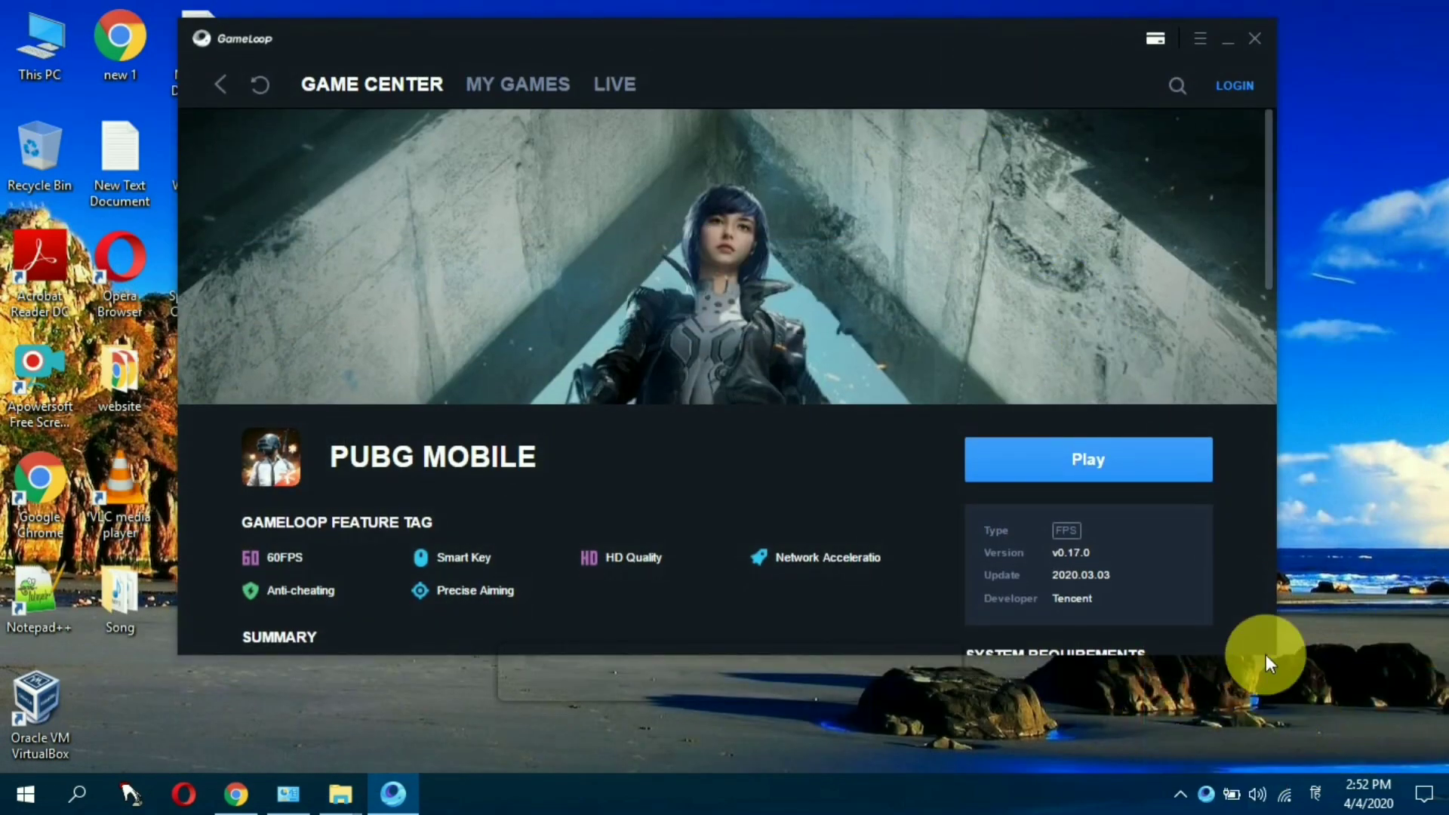
- Start PUBG Mobile from its GameLoop page, maximize the emulator window and try to switch it to full screen
left_click(1089, 458)
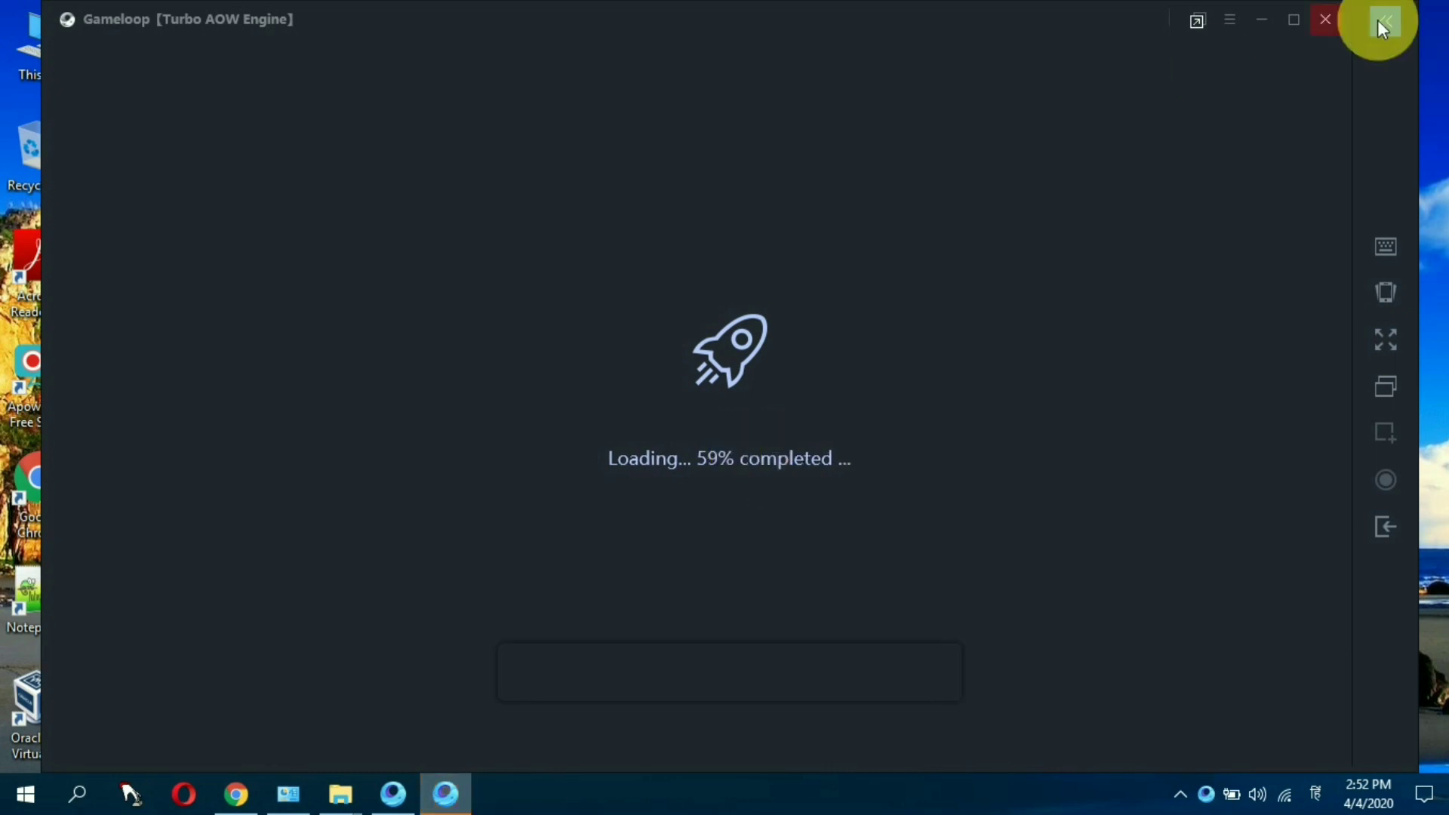
left_click(1294, 19)
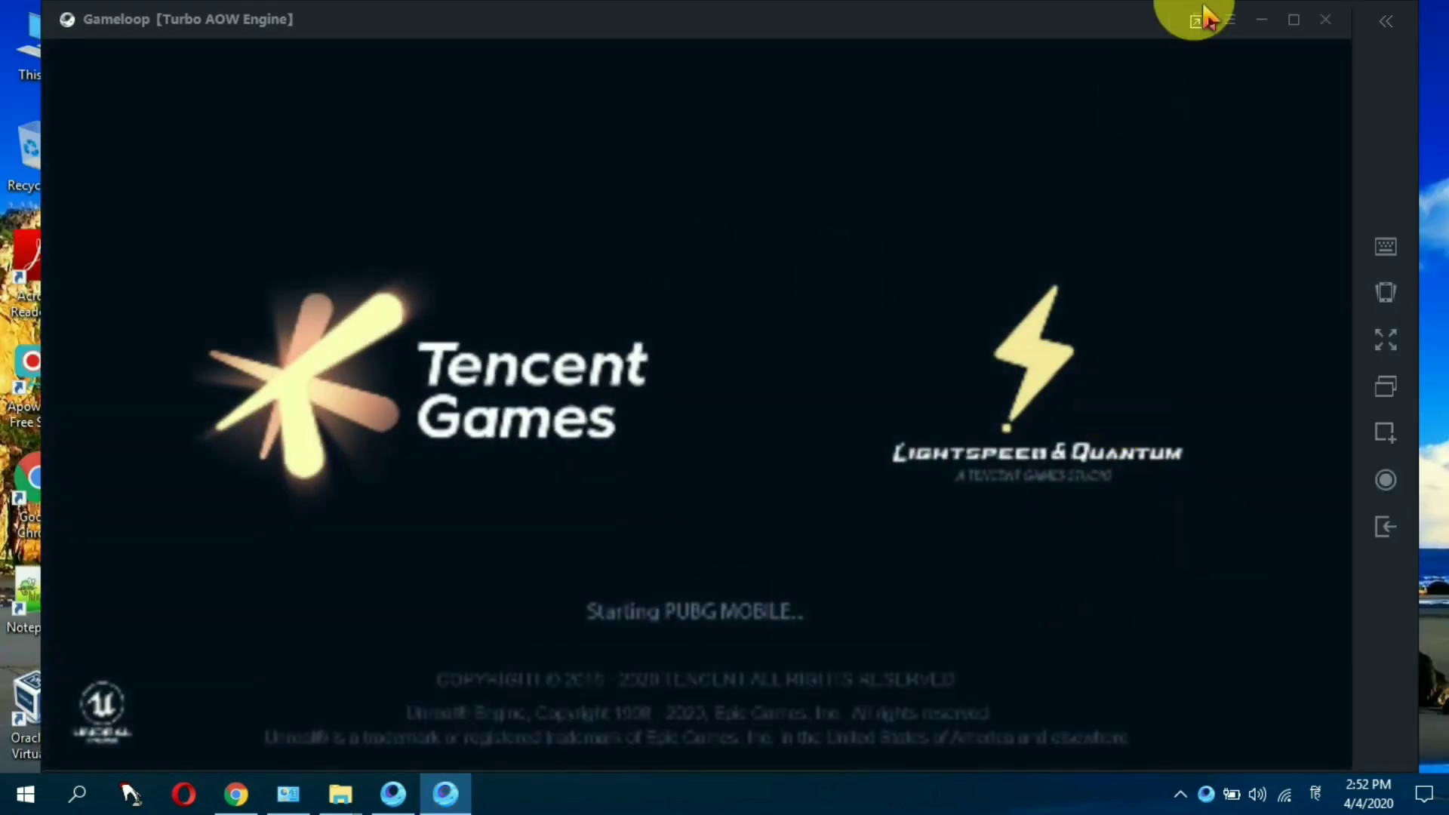
left_click(1382, 340)
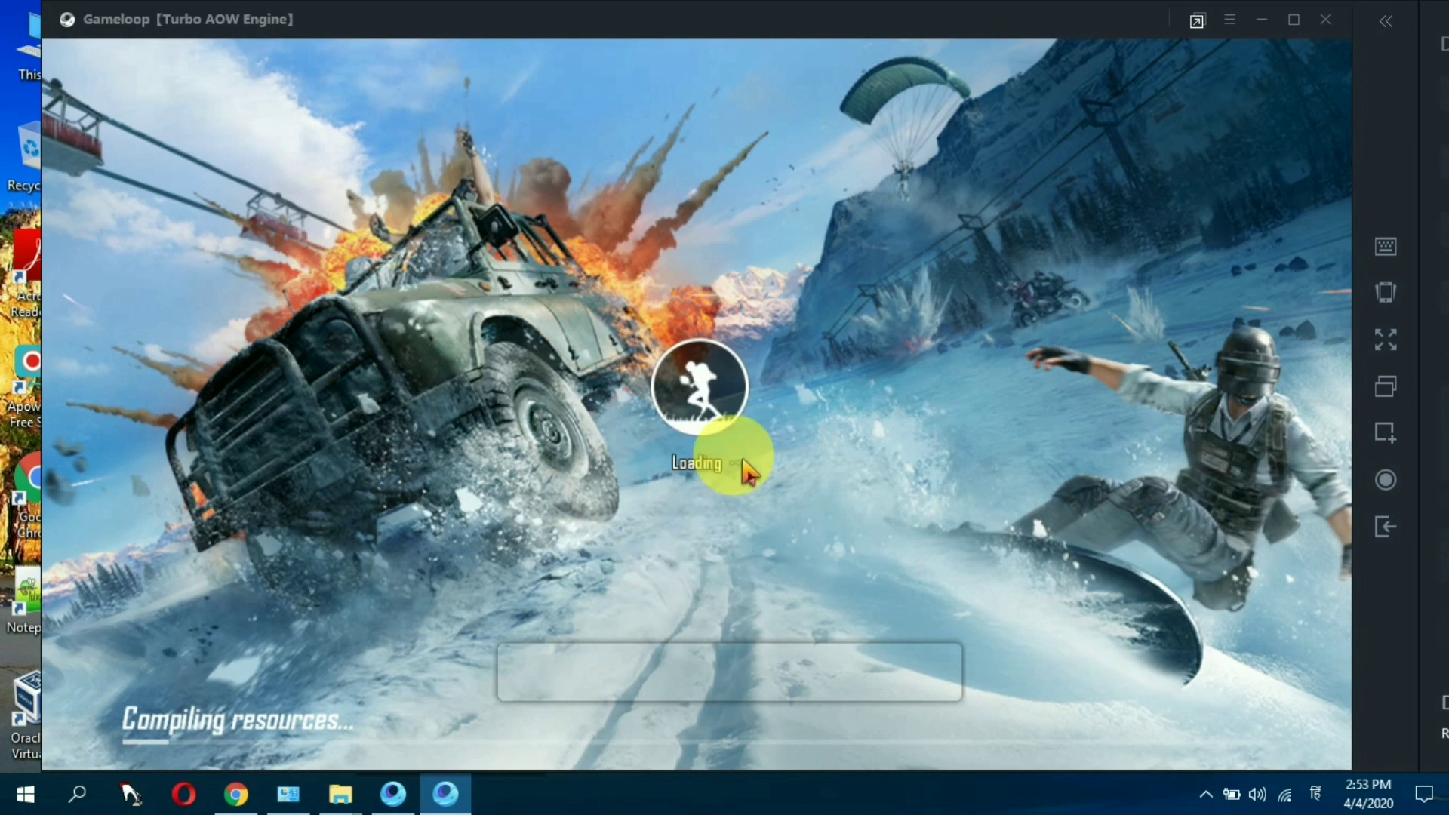
left_click(1294, 18)
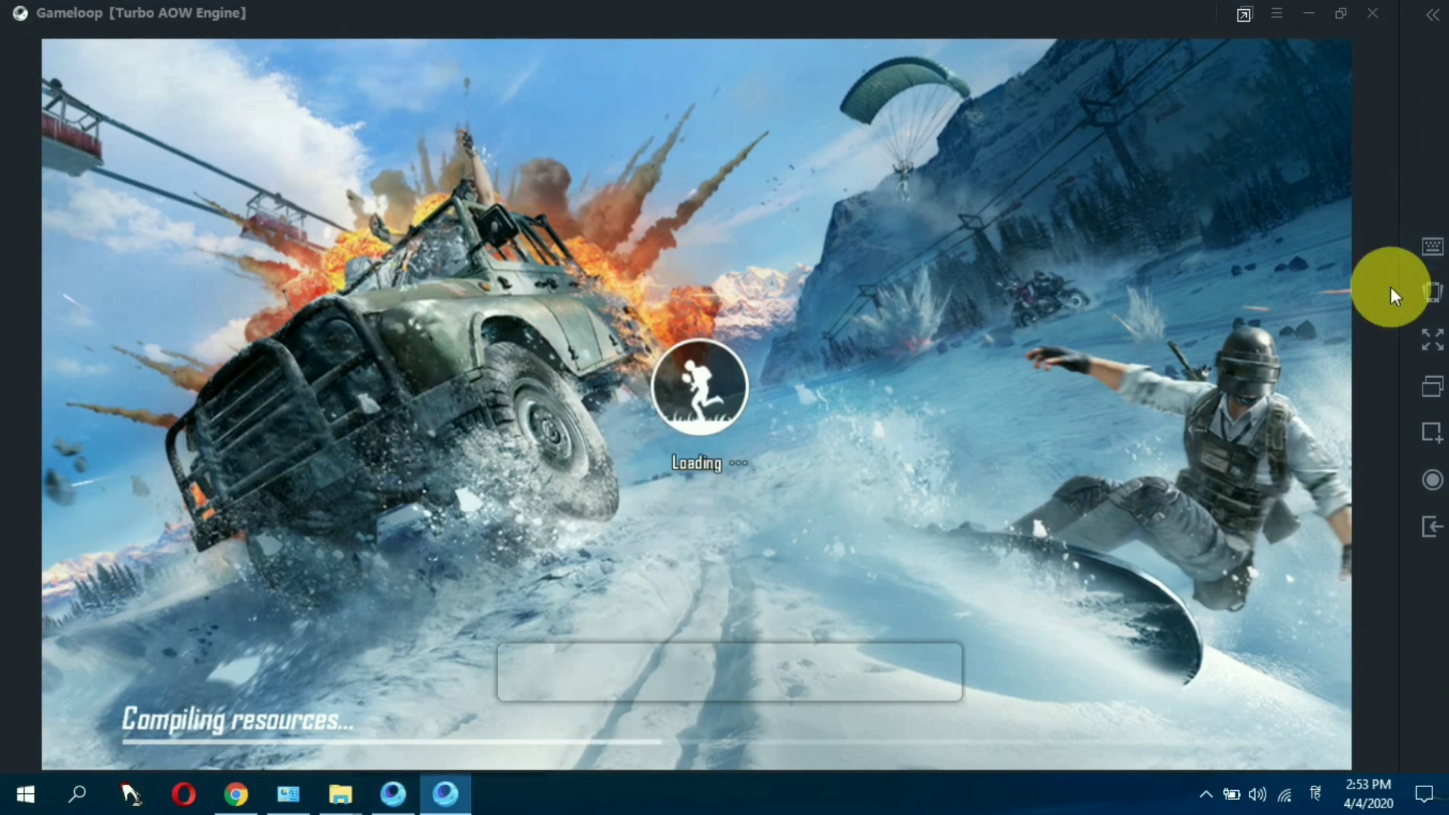
left_click(1433, 340)
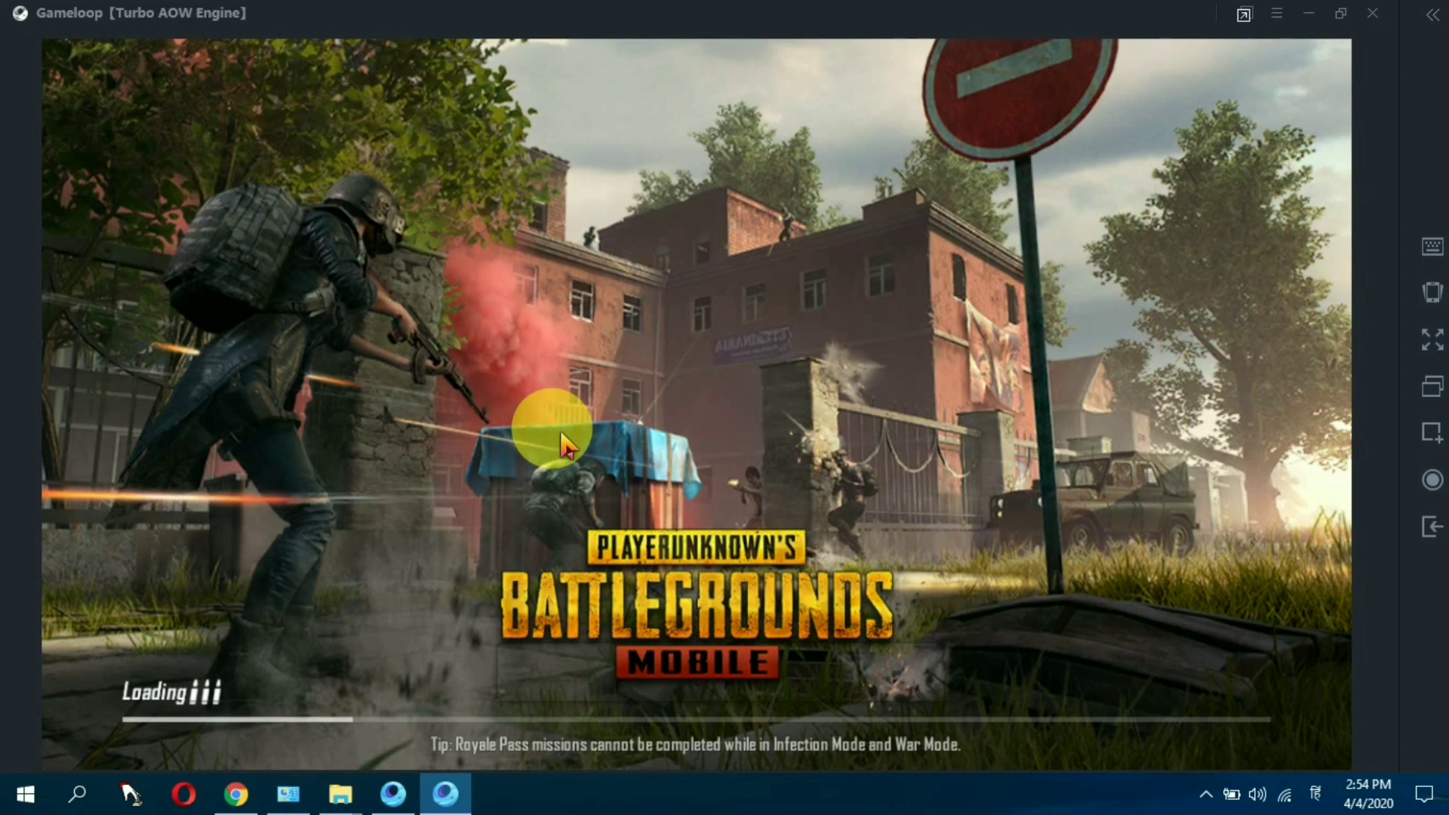
- Switch to Chrome and look through the Electronics project channel's playlists and uploaded videos
left_click(230, 793)
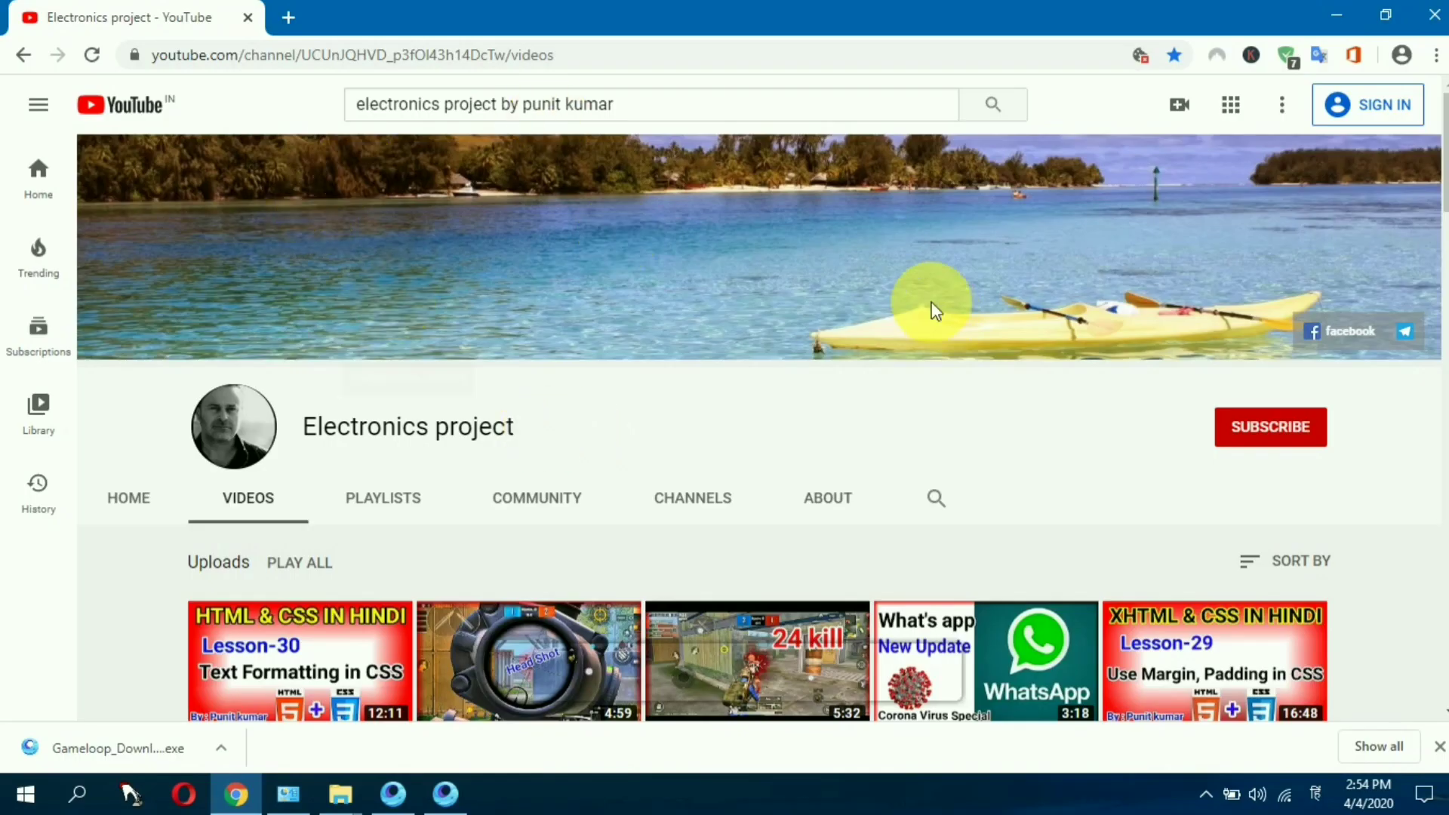
scroll(933, 308, "down", 3)
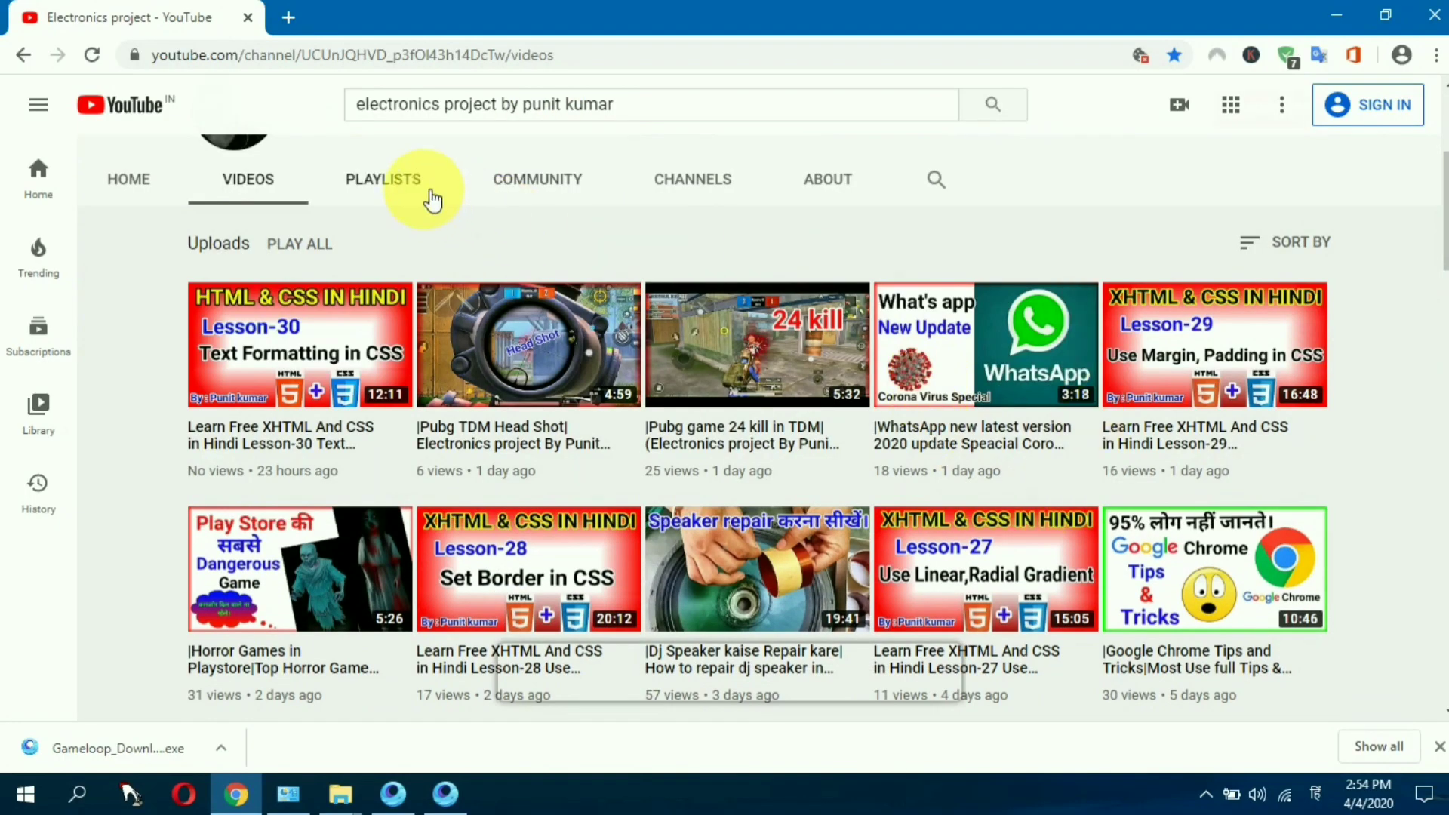
left_click(432, 200)
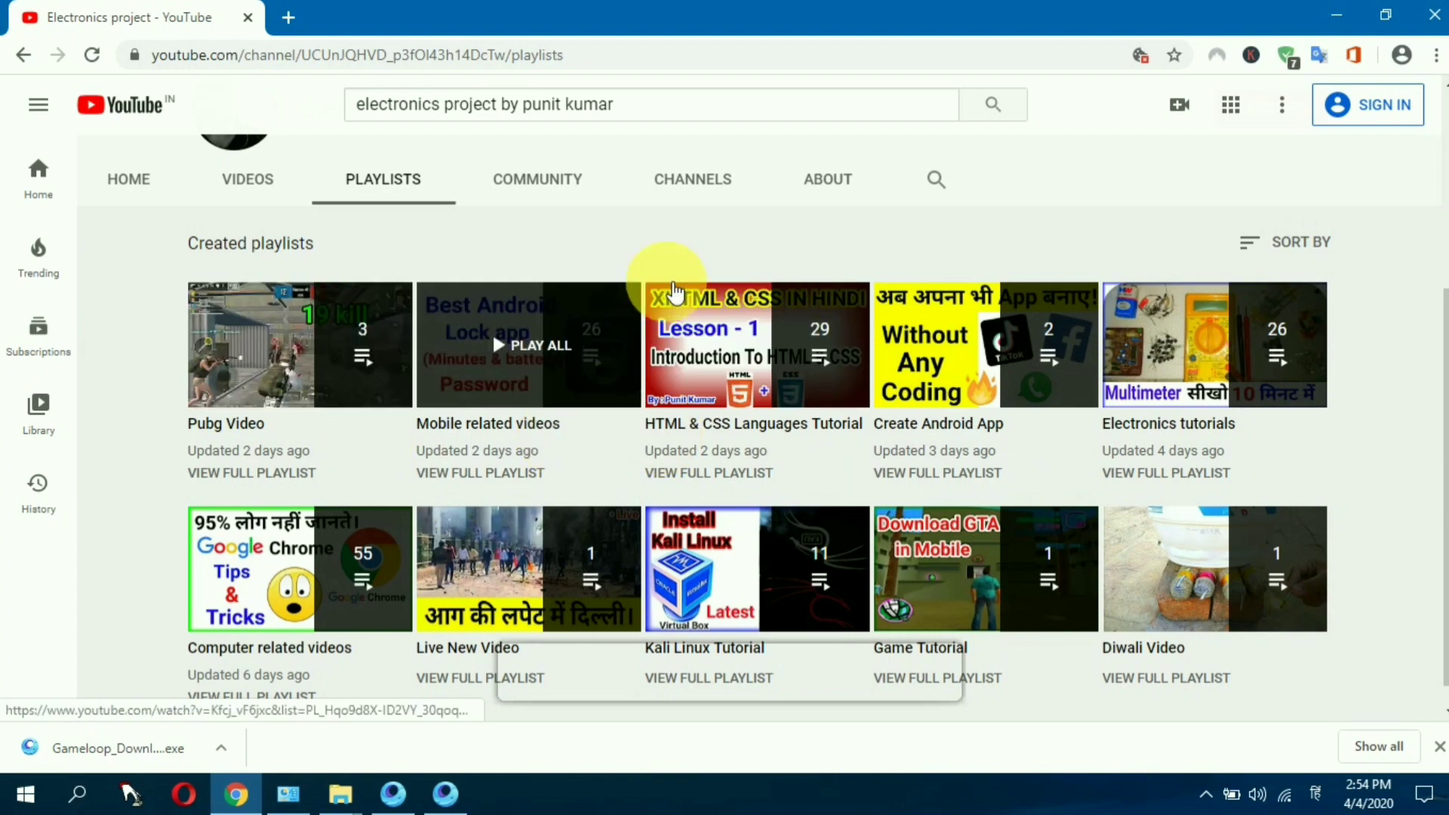
scroll(398, 508, "up", 1)
scroll(398, 507, "up", 4)
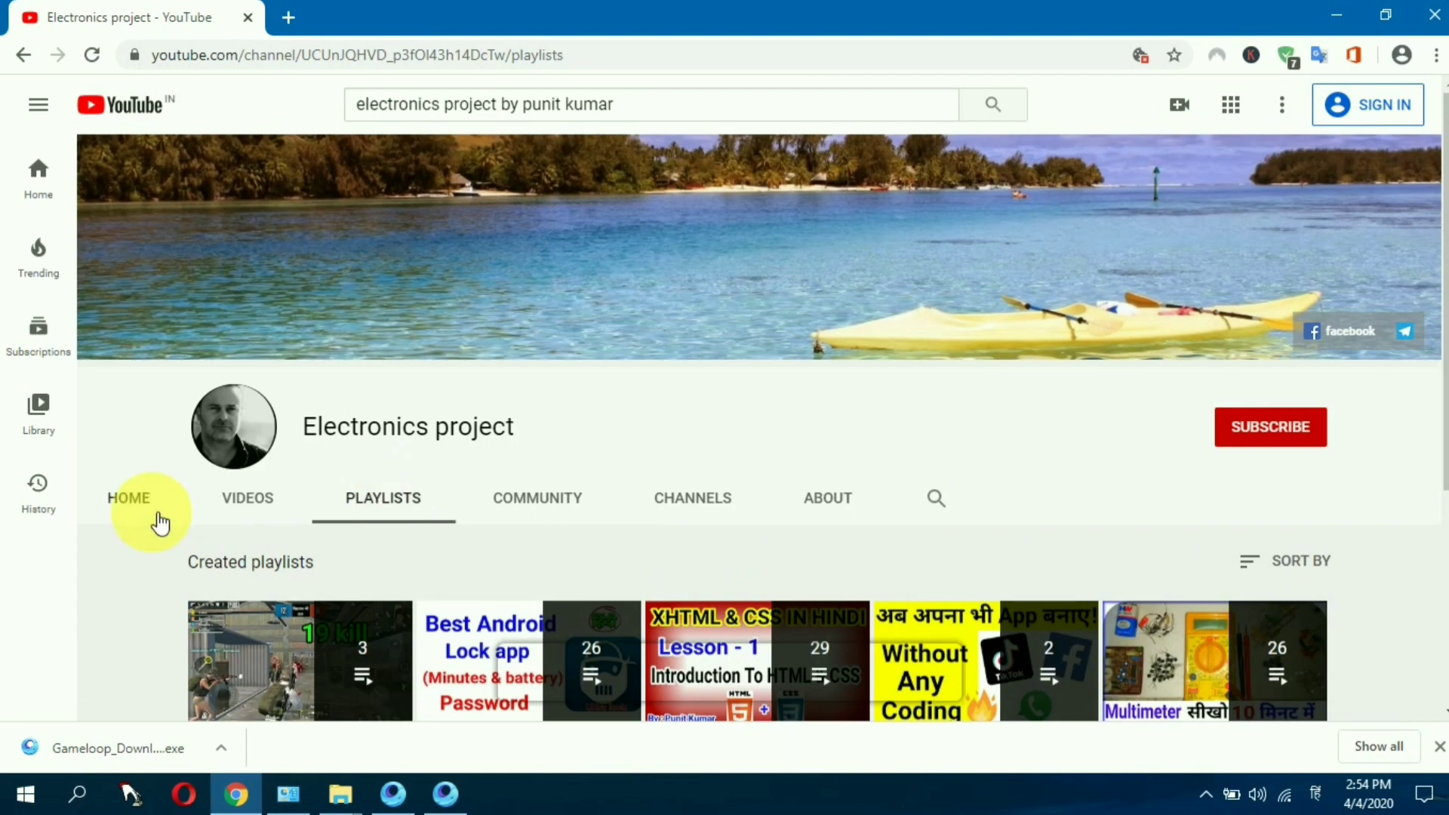
left_click(237, 511)
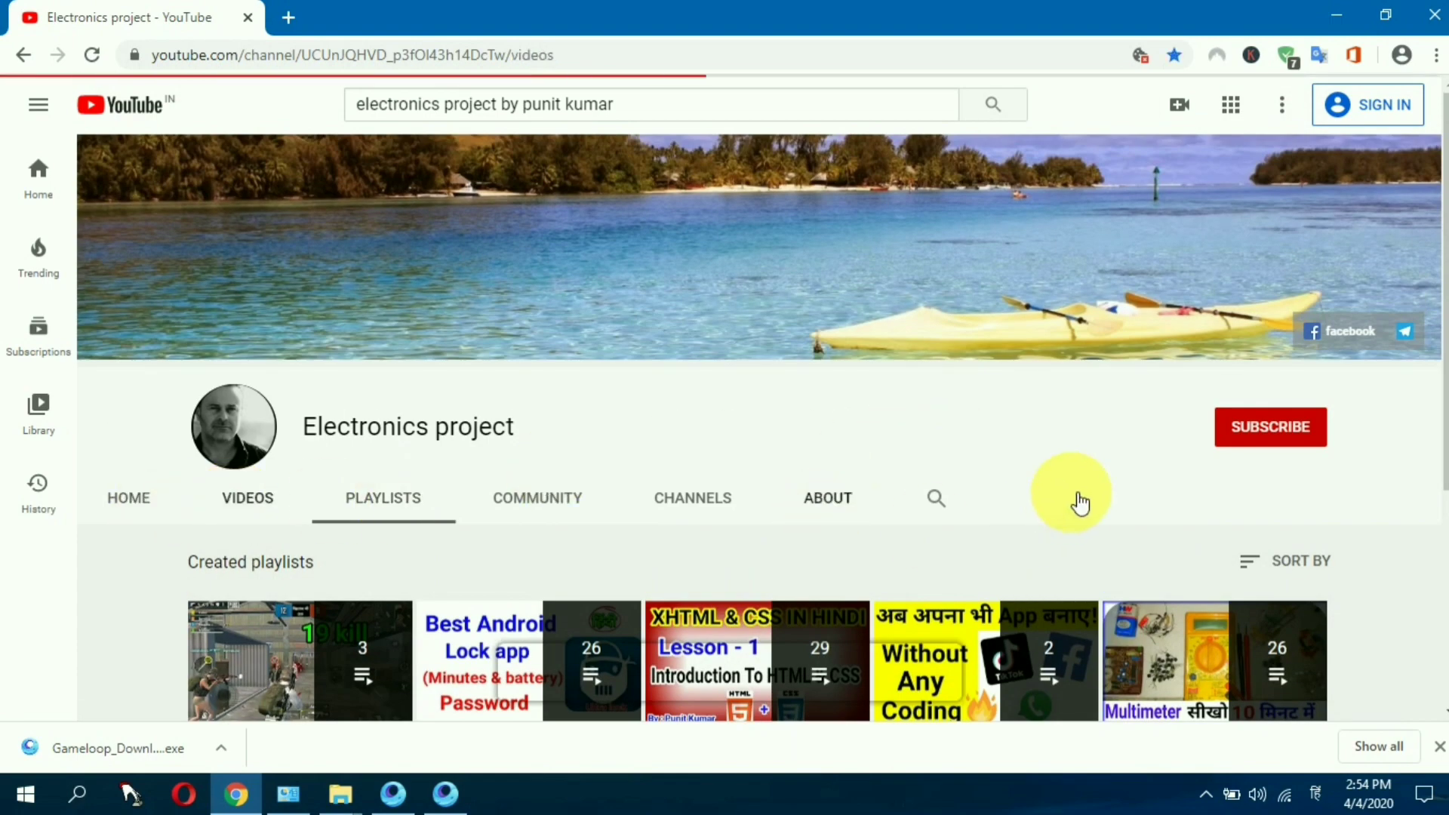
scroll(1067, 502, "down", 4)
scroll(670, 491, "up", 4)
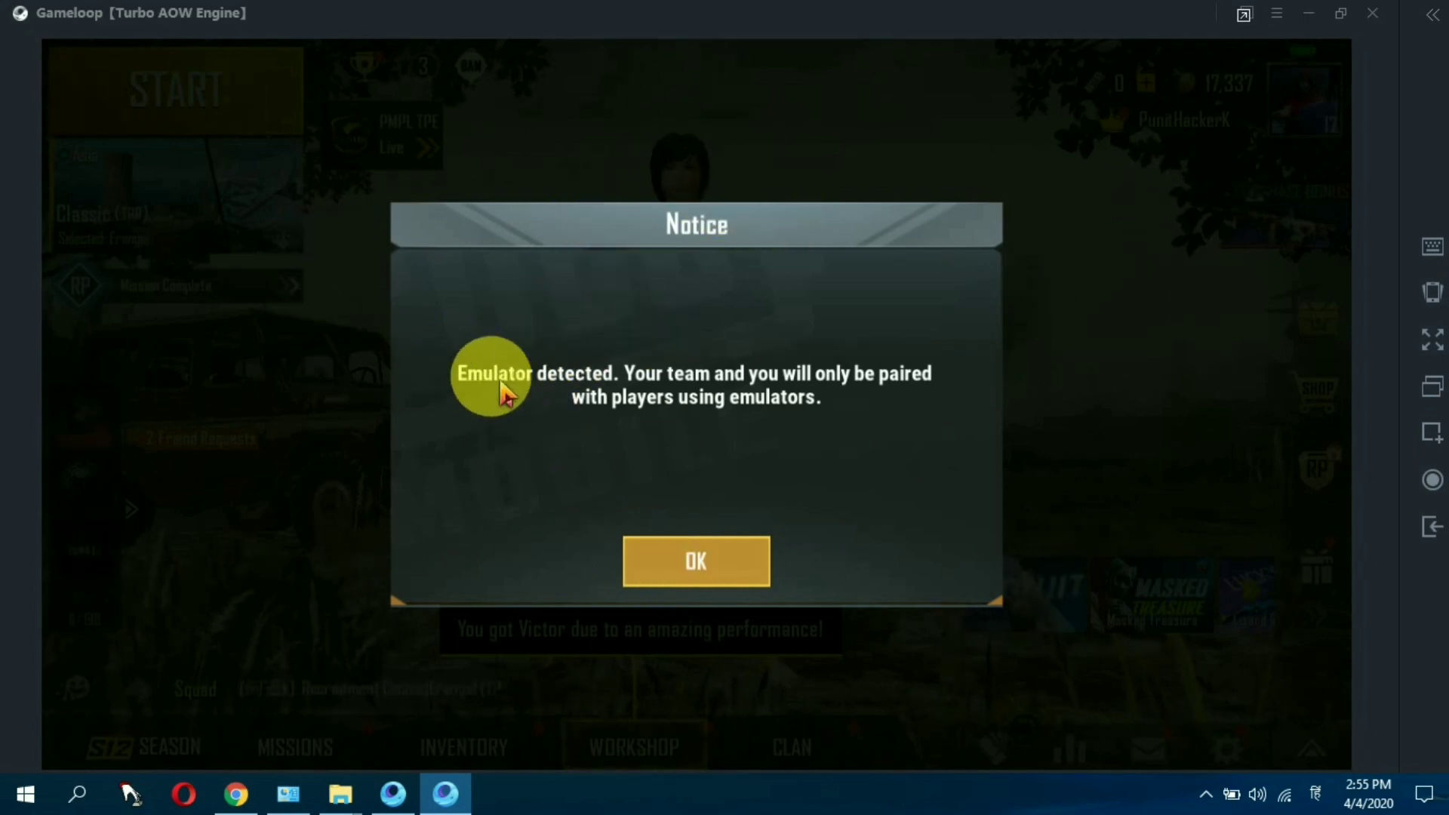
- Dismiss the emulator notice in PUBG Mobile and rotate the lobby character
left_click(687, 563)
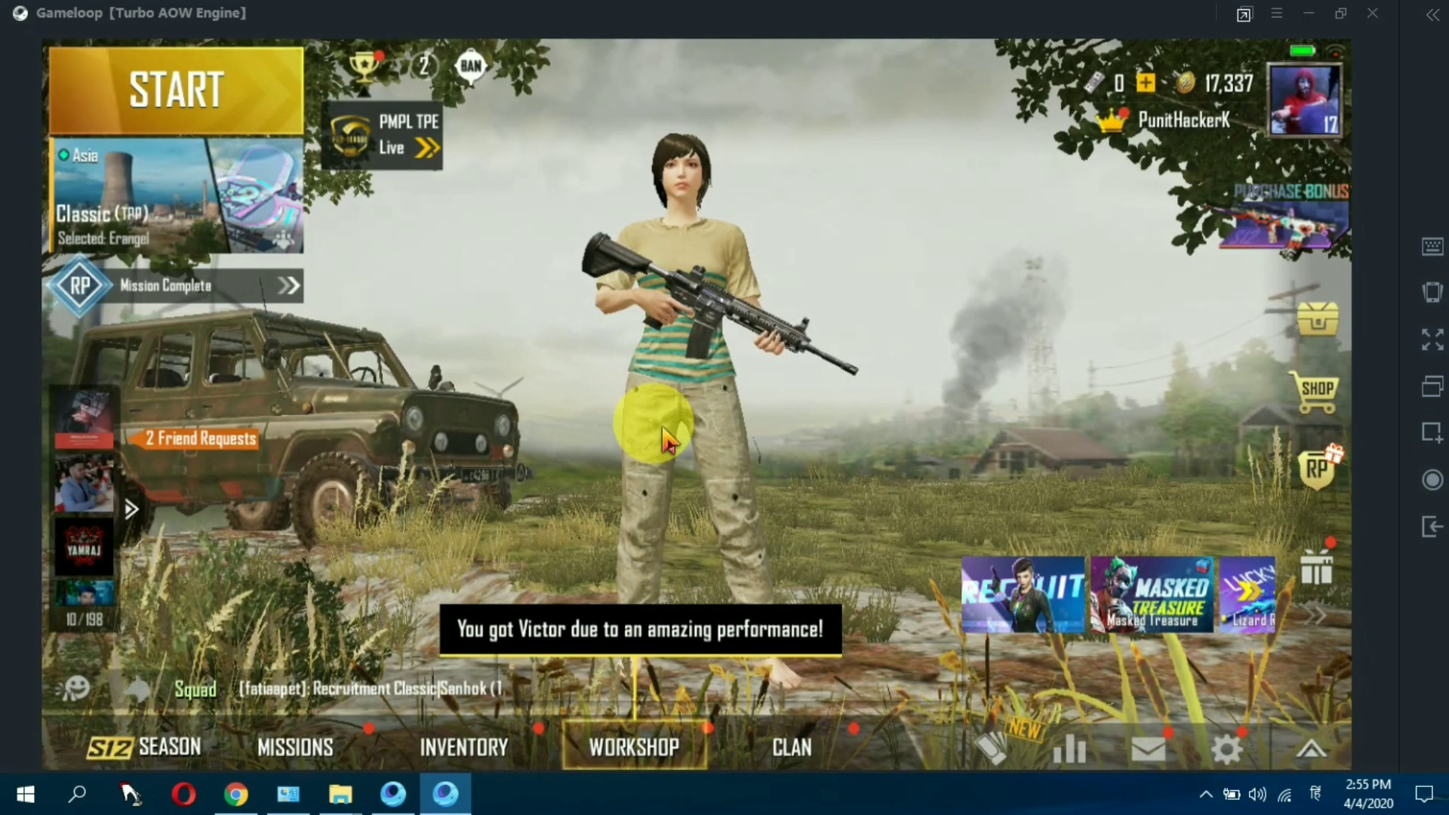
left_click_drag(785, 427, 965, 477)
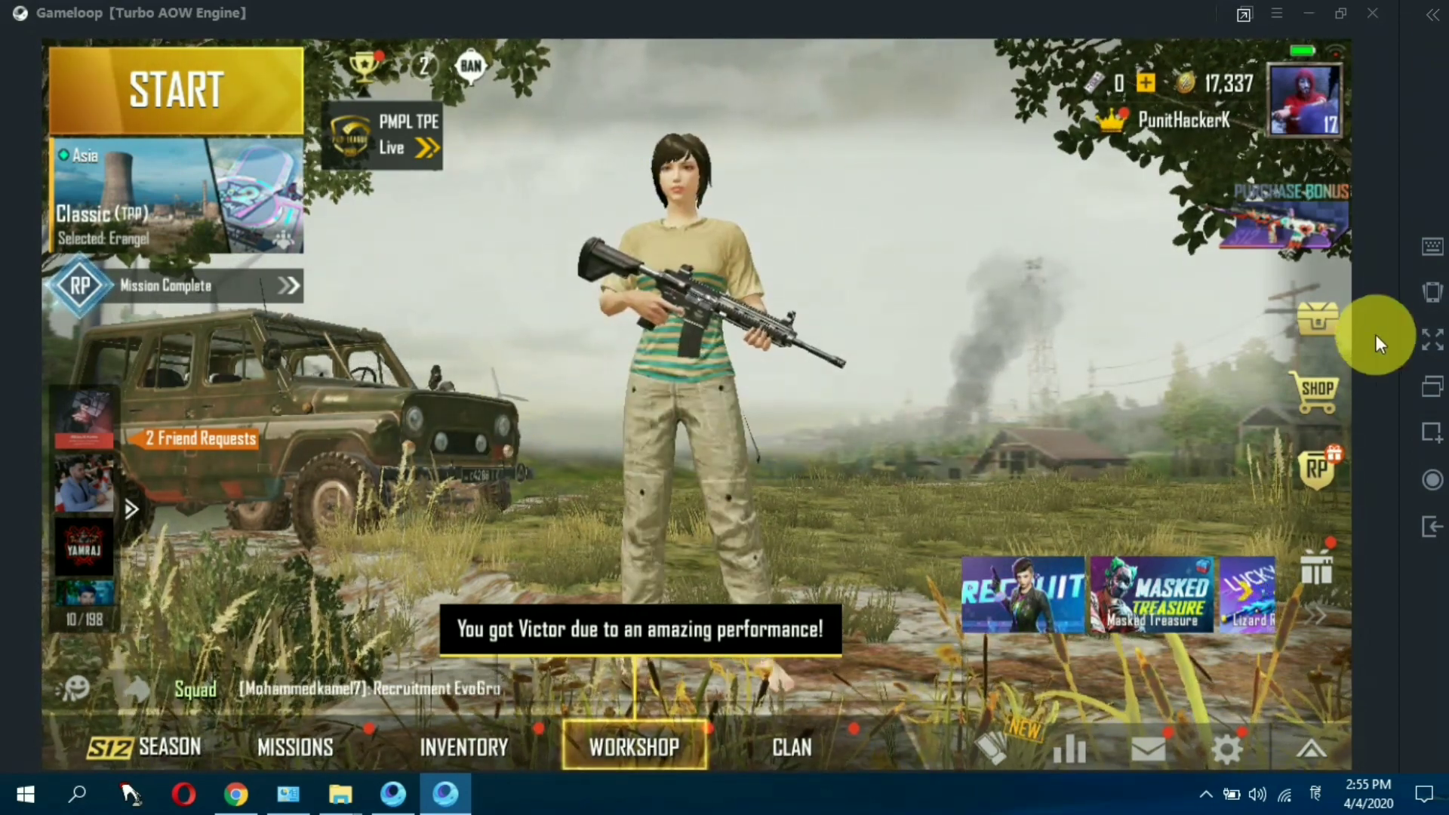
- Switch the game to full screen and back to a window, and open the match mode selection
left_click(1431, 338)
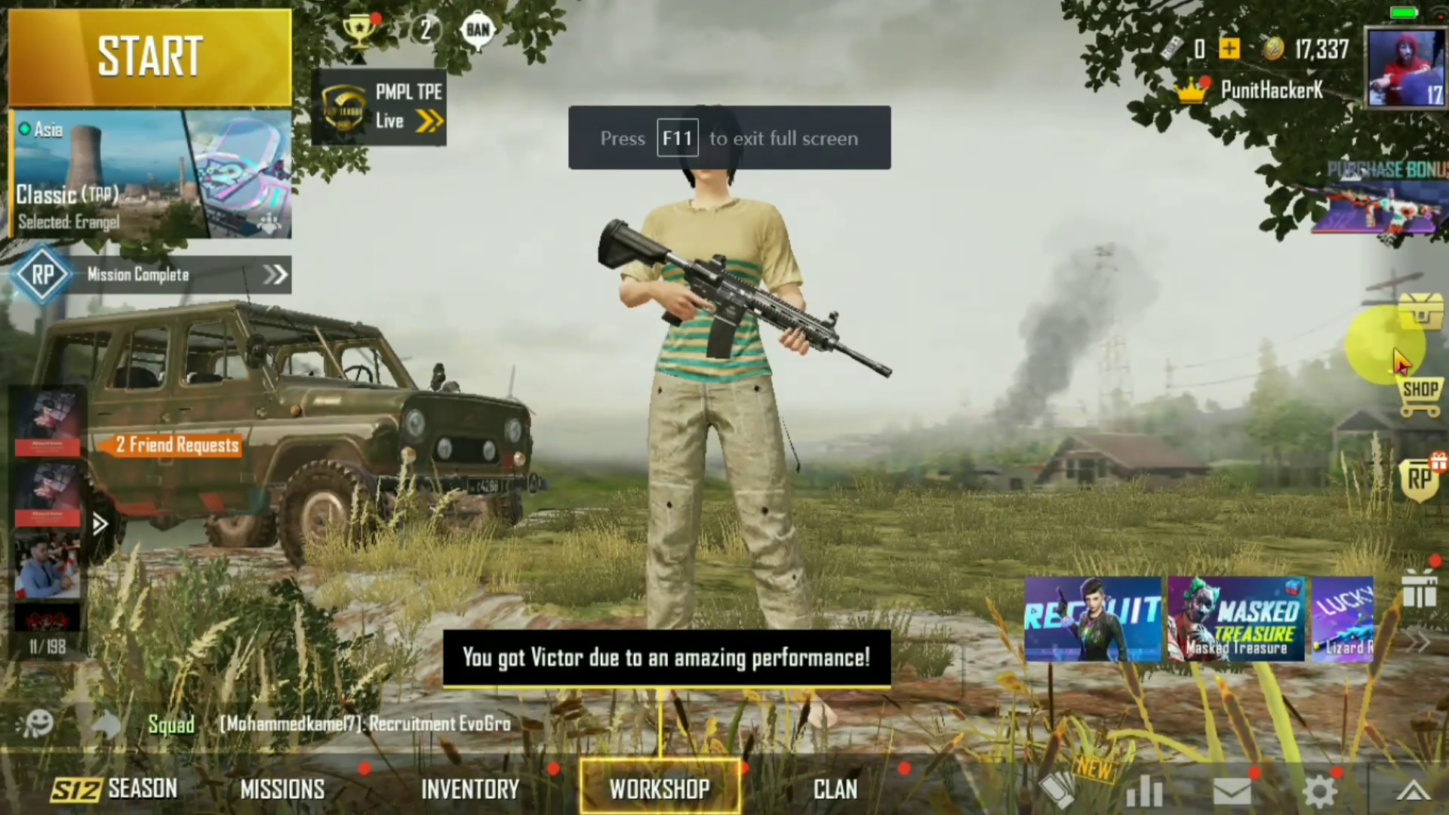
key("F11")
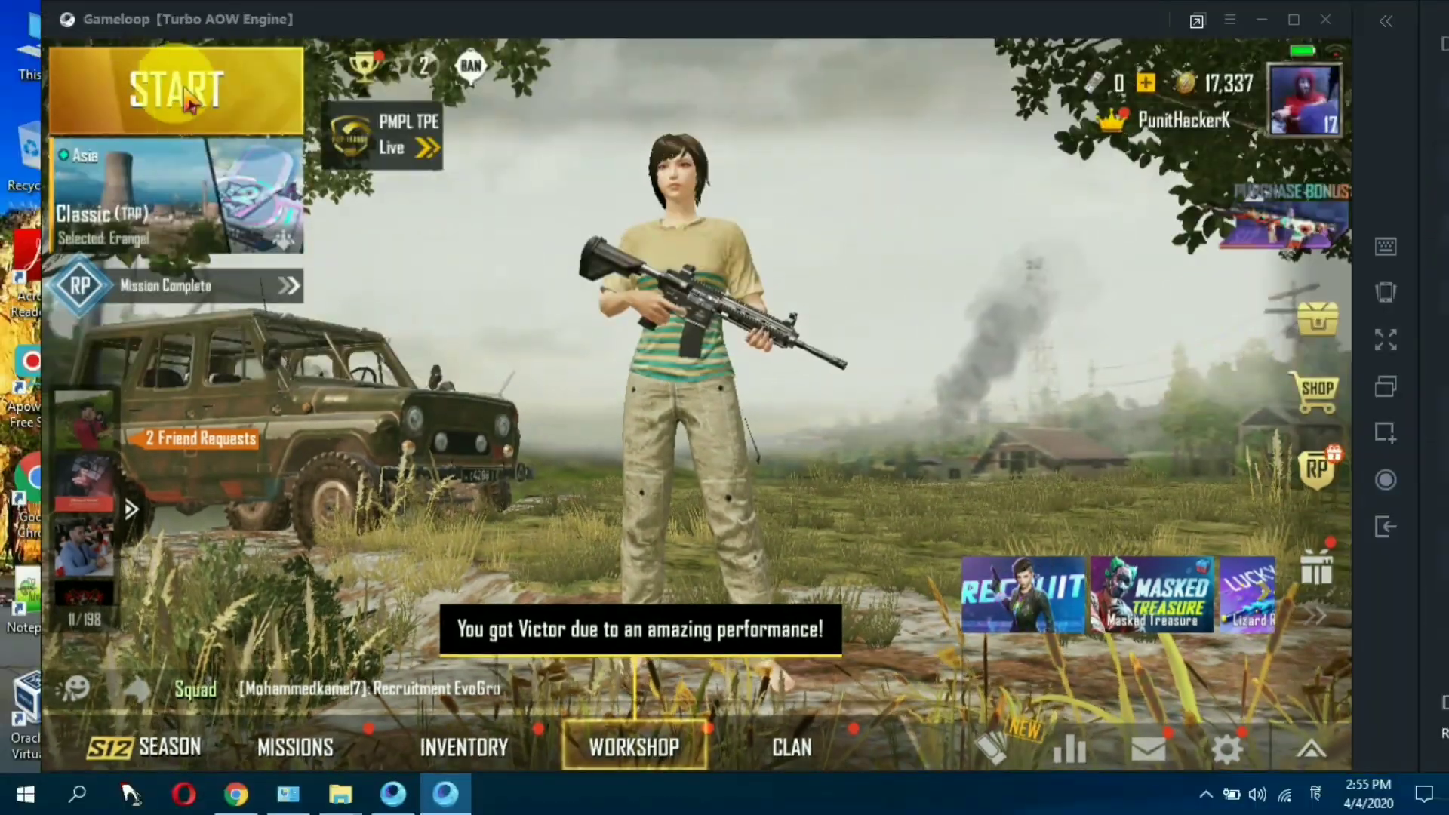
left_click(209, 172)
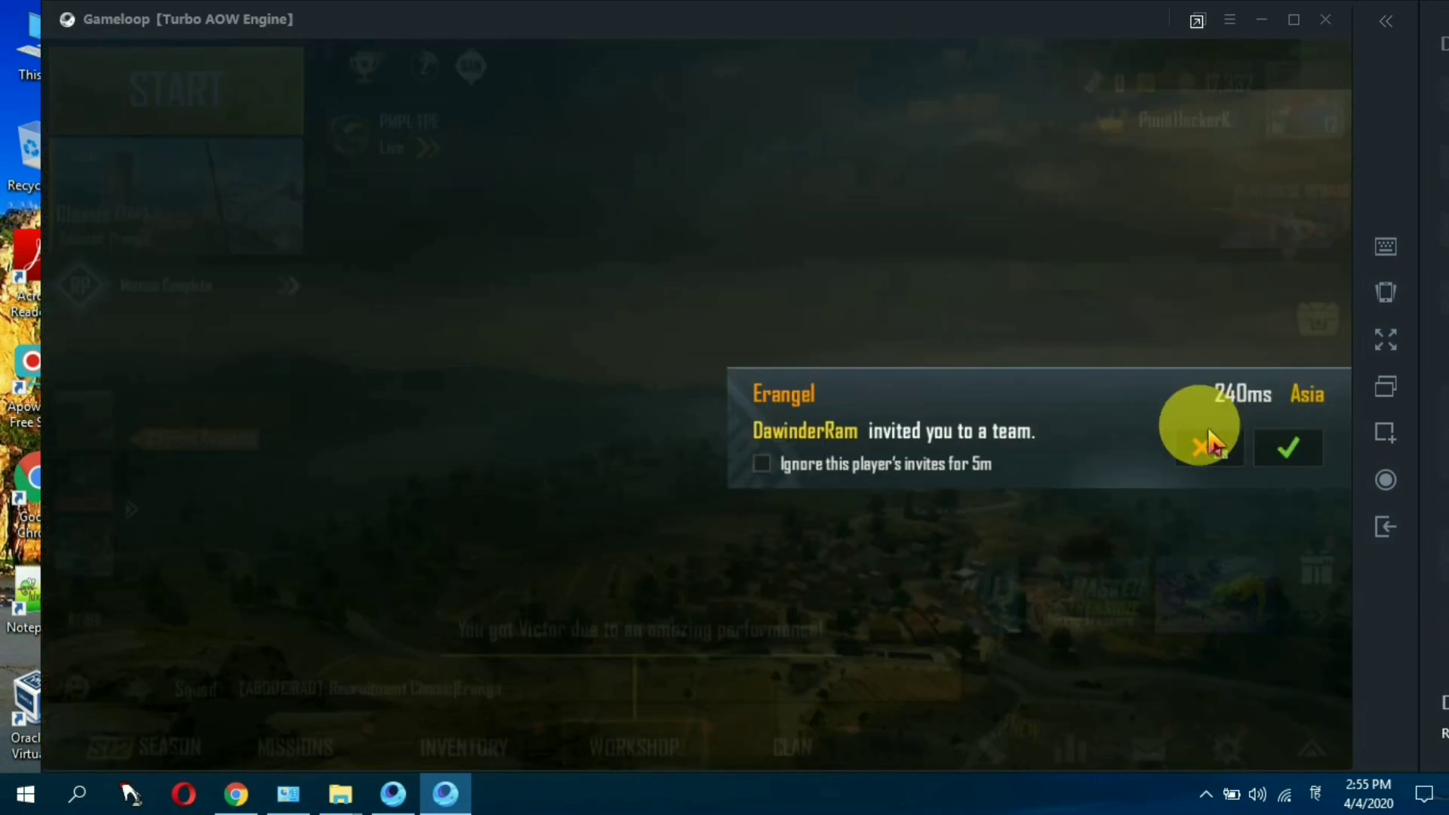